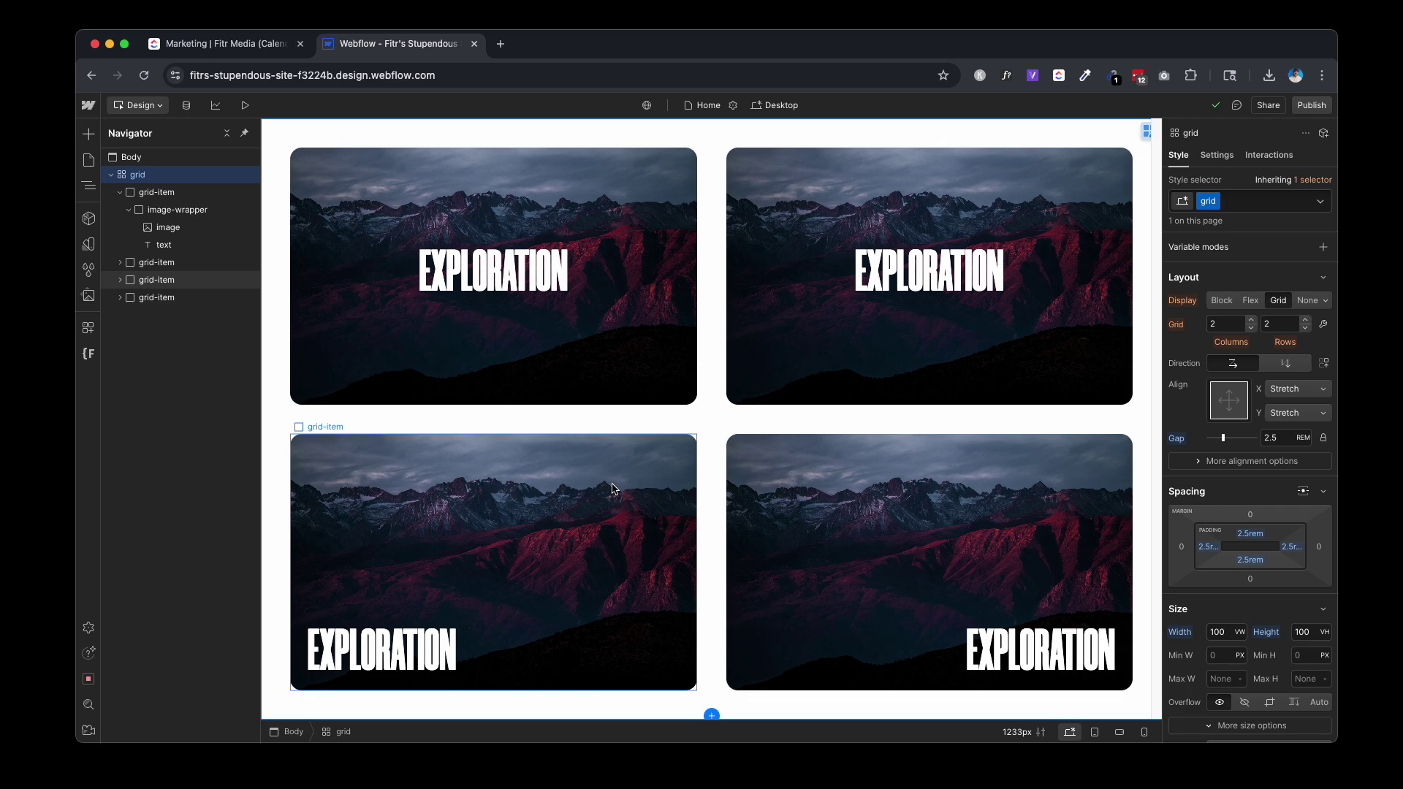
Select the top-left card's mountain image
{"action": "left_click", "coordinate": [628, 396]}
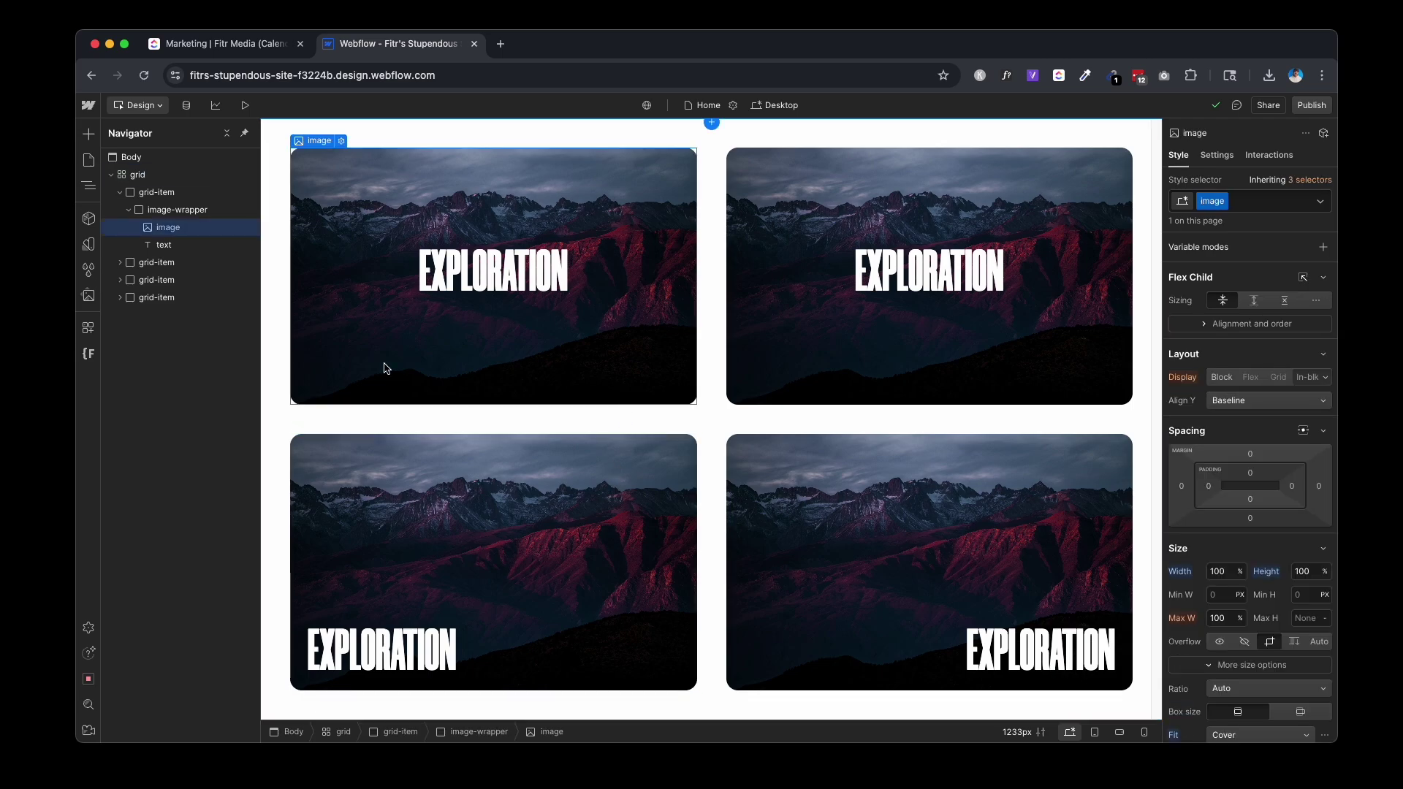
Select the first card's image wrapper and grid cell to inspect their styles
{"action": "left_click", "coordinate": [138, 216]}
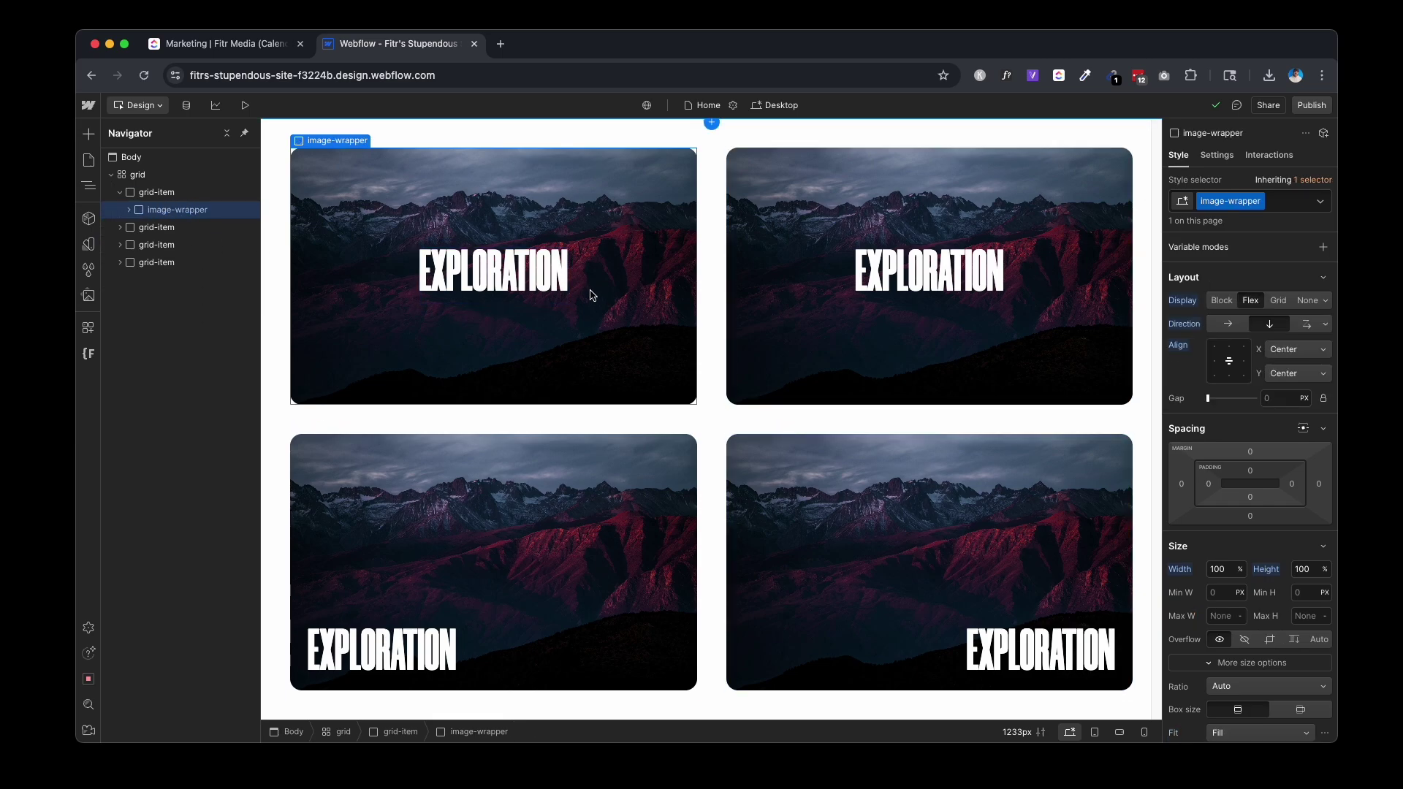
{"action": "left_click", "coordinate": [185, 199]}
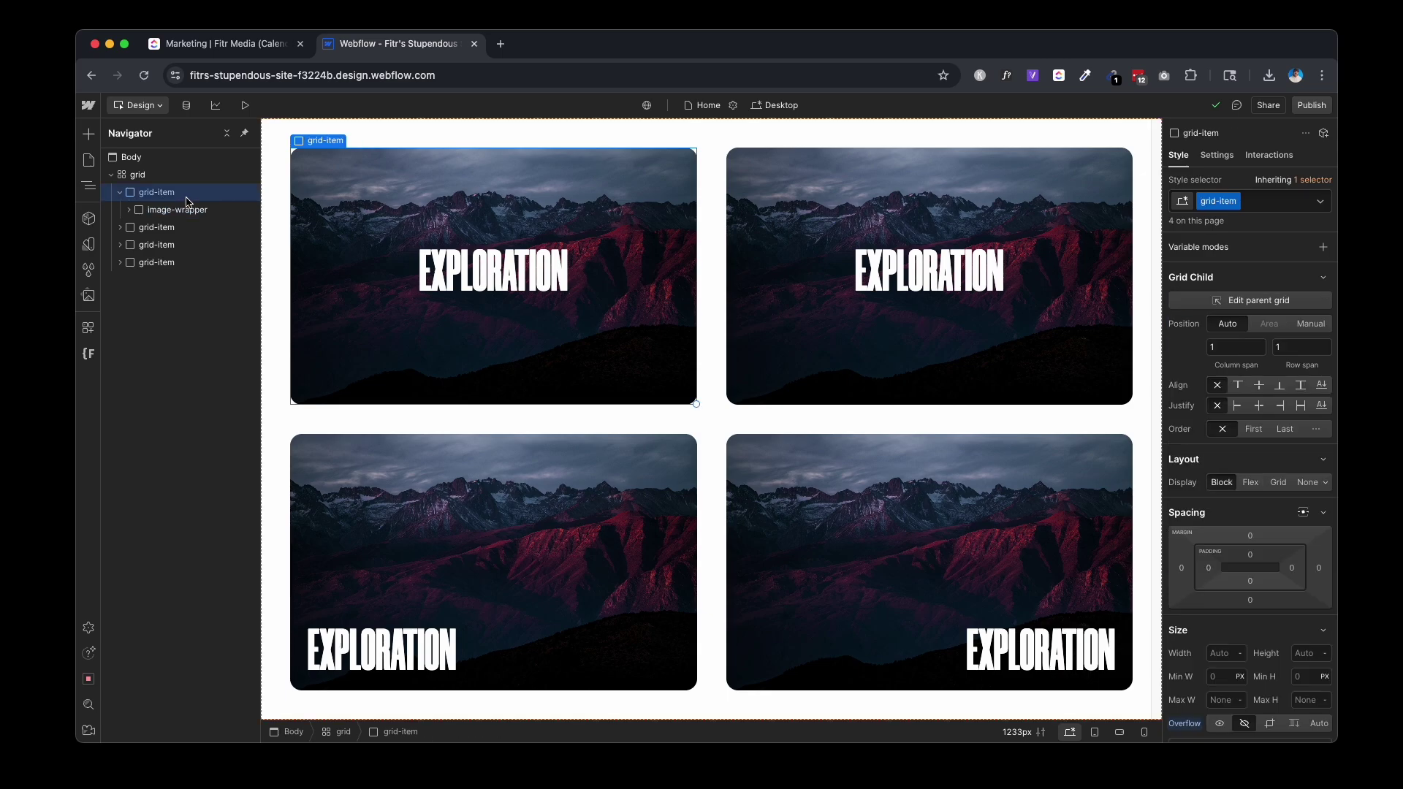
{"action": "scroll", "coordinate": [1294, 449], "scroll_direction": "down", "scroll_amount": 5}
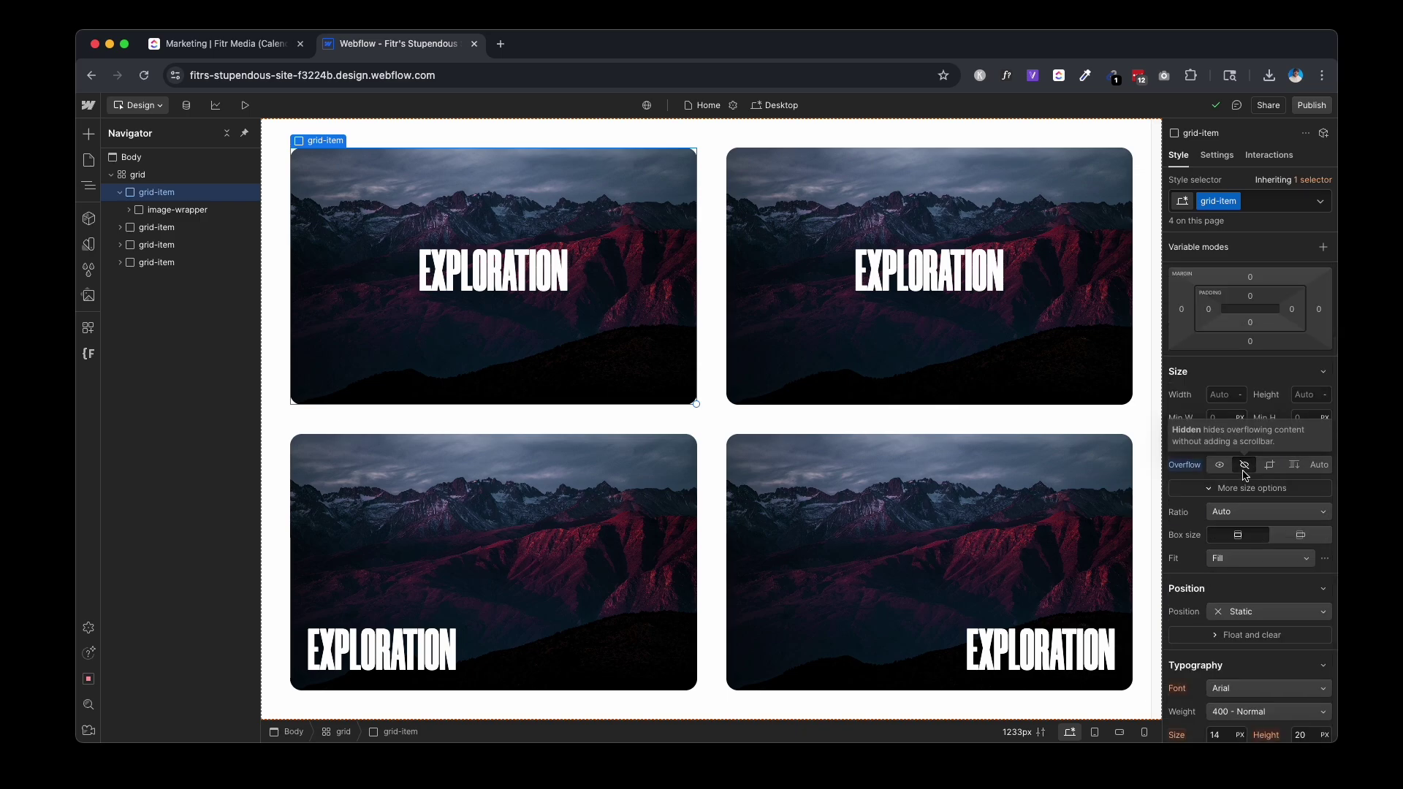
{"action": "scroll", "coordinate": [1244, 474], "scroll_direction": "down", "scroll_amount": 10}
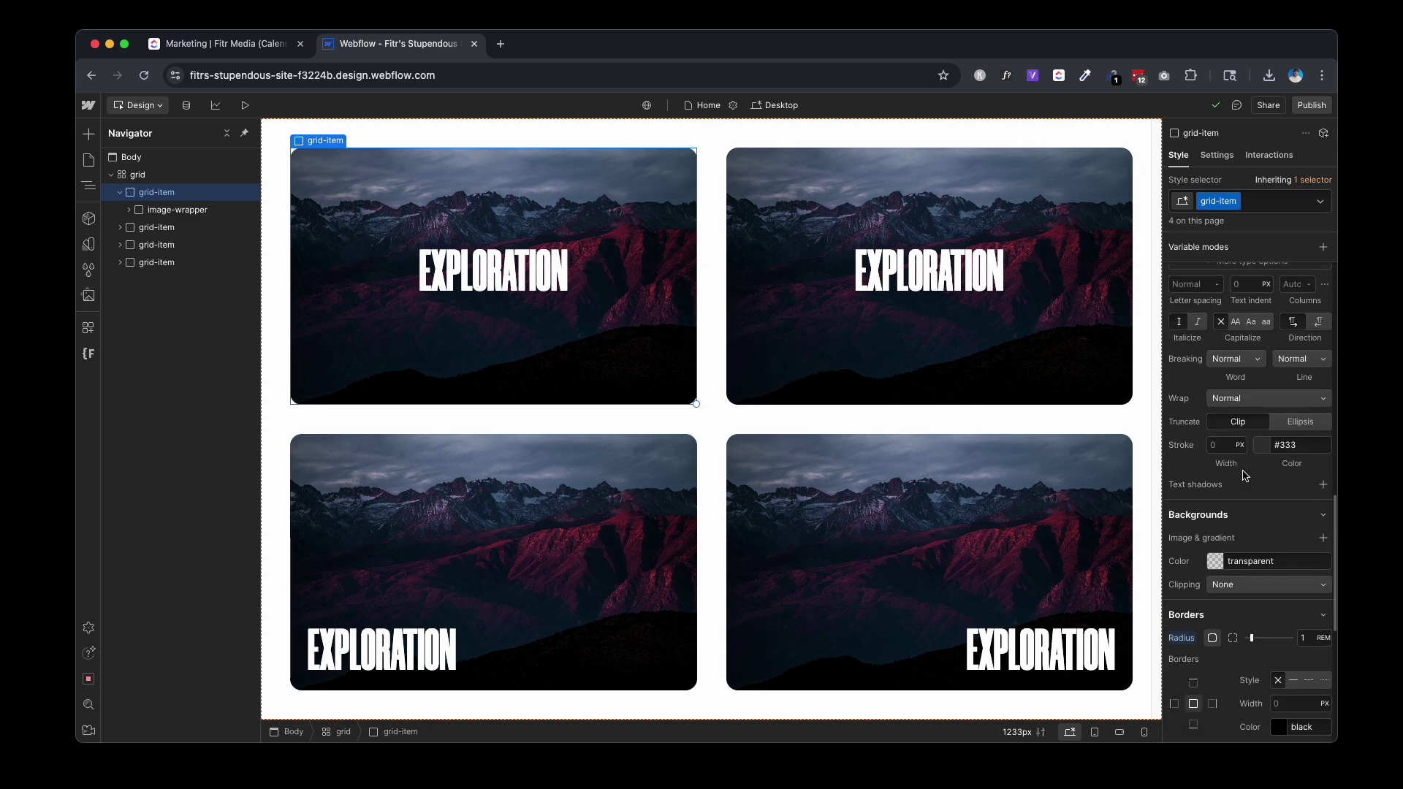
{"action": "scroll", "coordinate": [1248, 493], "scroll_direction": "up", "scroll_amount": 10}
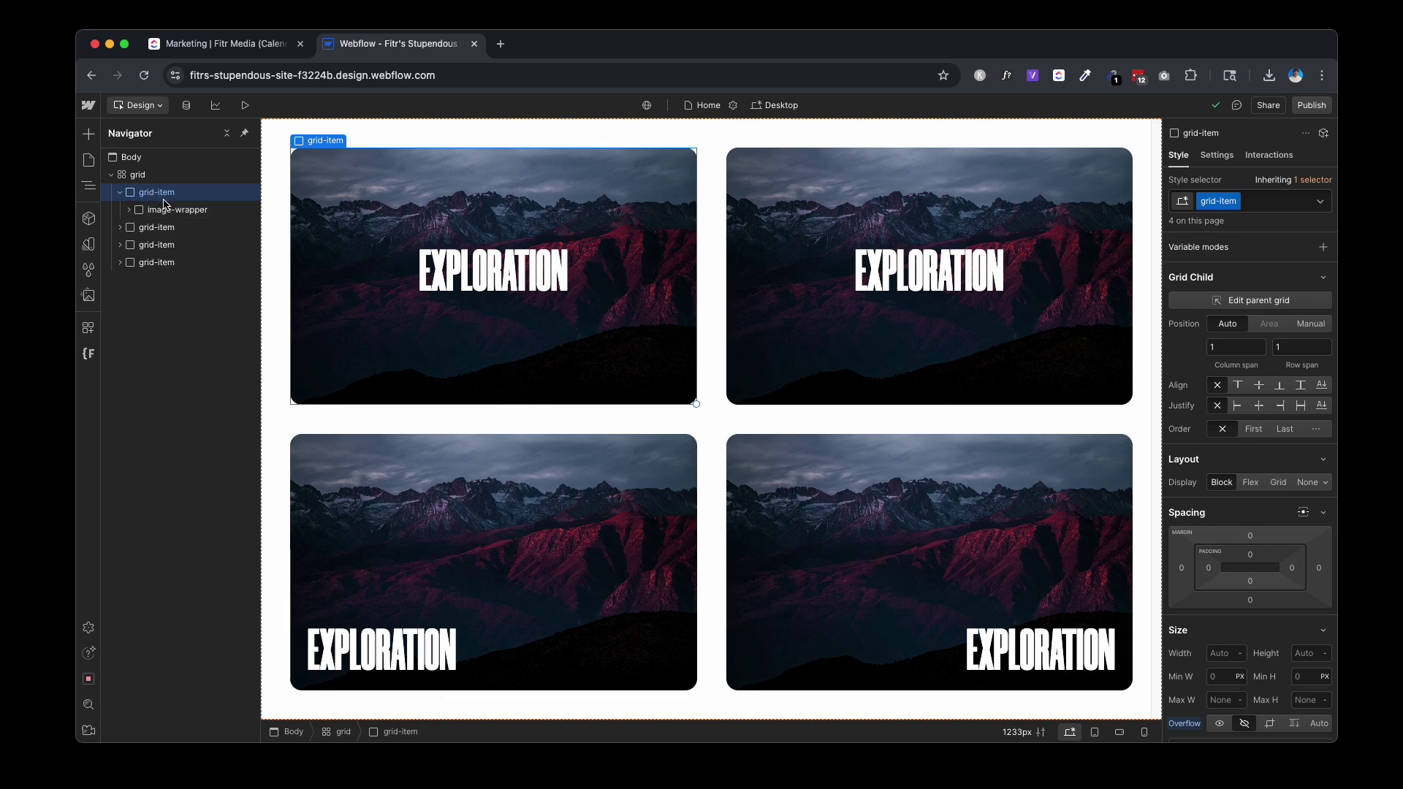
Try moving the image wrapper into the grid and deleting the emptied cell, then undo
{"action": "left_click", "coordinate": [178, 210]}
{"action": "left_click_drag", "start_coordinate": [176, 191], "coordinate": [172, 190]}
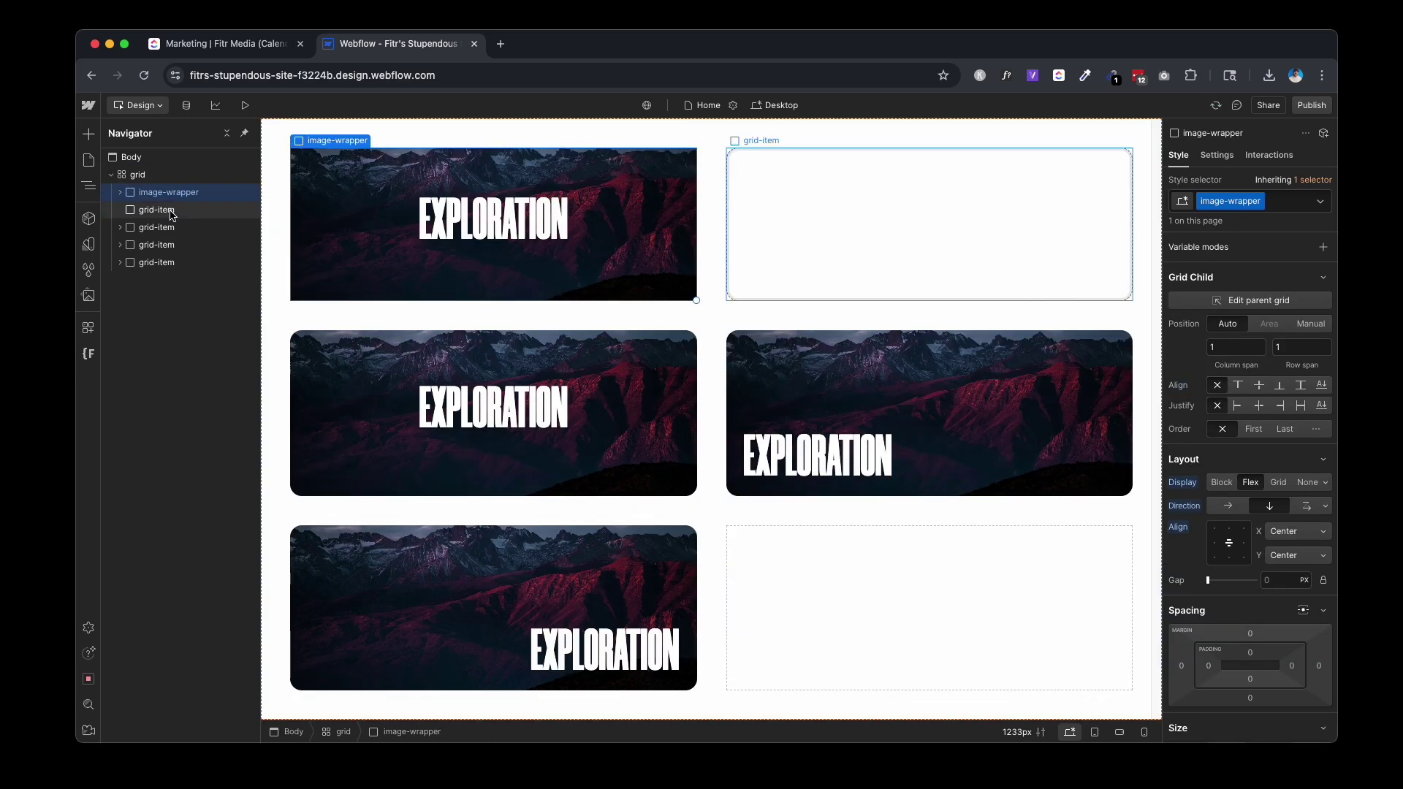
{"action": "left_click", "coordinate": [173, 210]}
{"action": "key", "text": "Delete"}
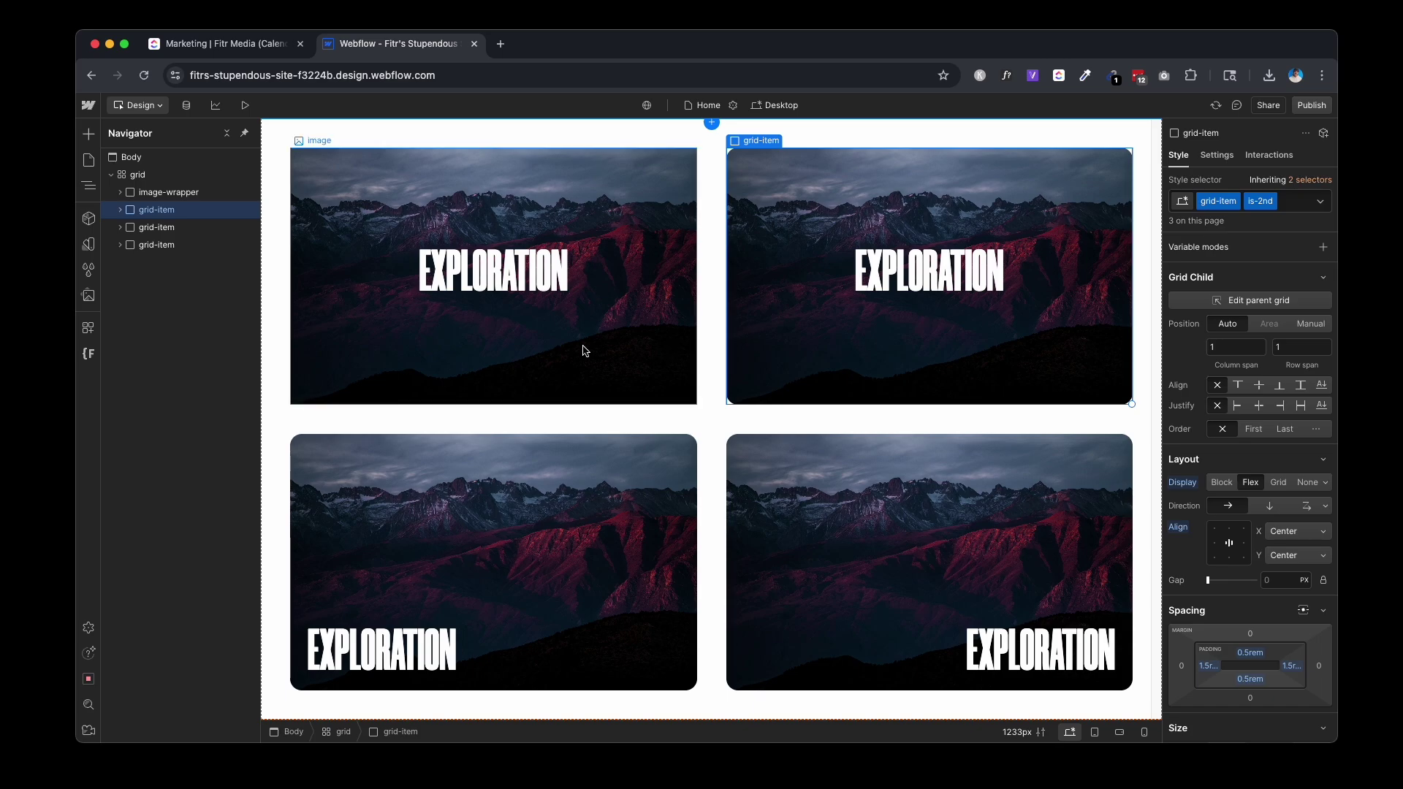
{"action": "key", "text": "super+z"}
{"action": "key", "text": "super+z"}
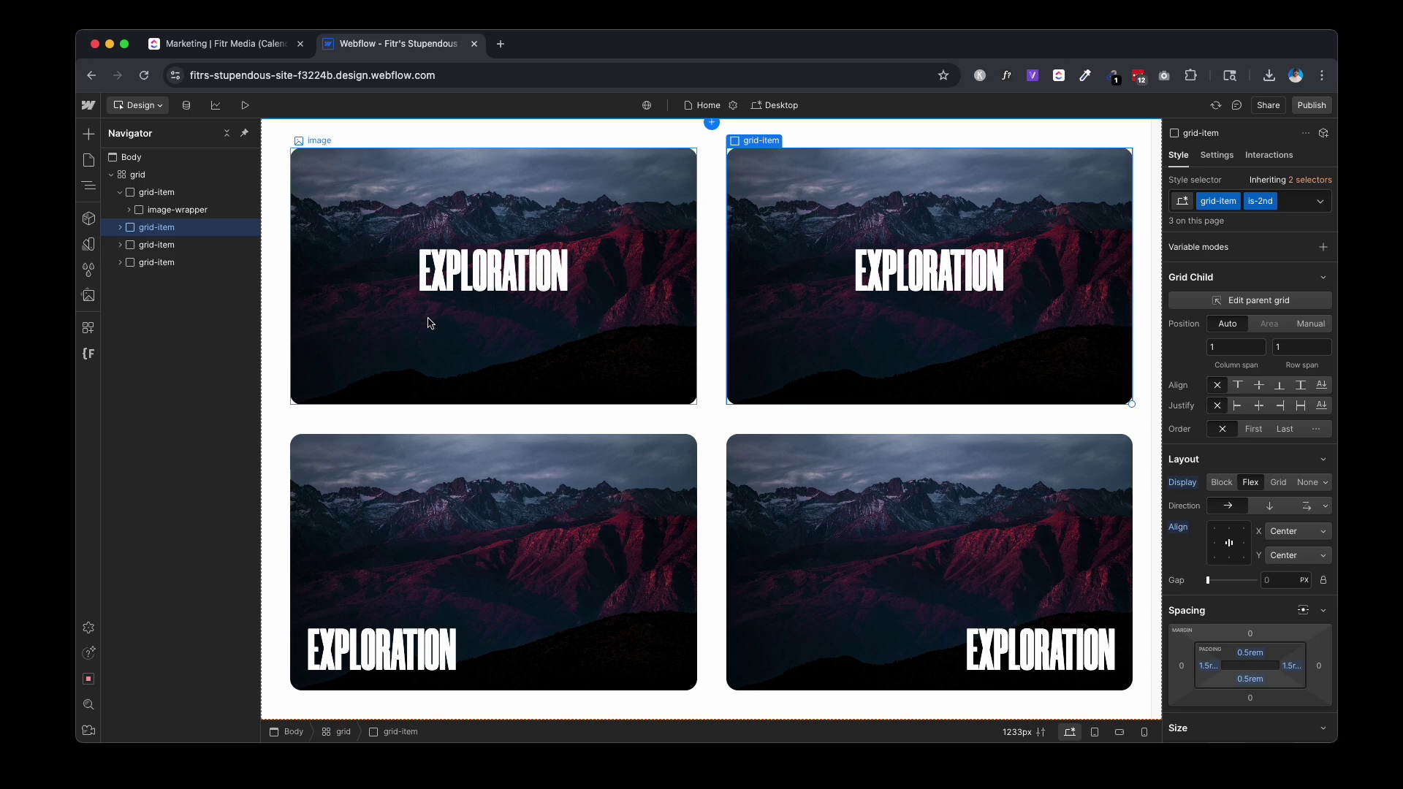
Check the wrapper's image and text children, then reselect the first card's image wrapper
{"action": "left_click", "coordinate": [129, 210]}
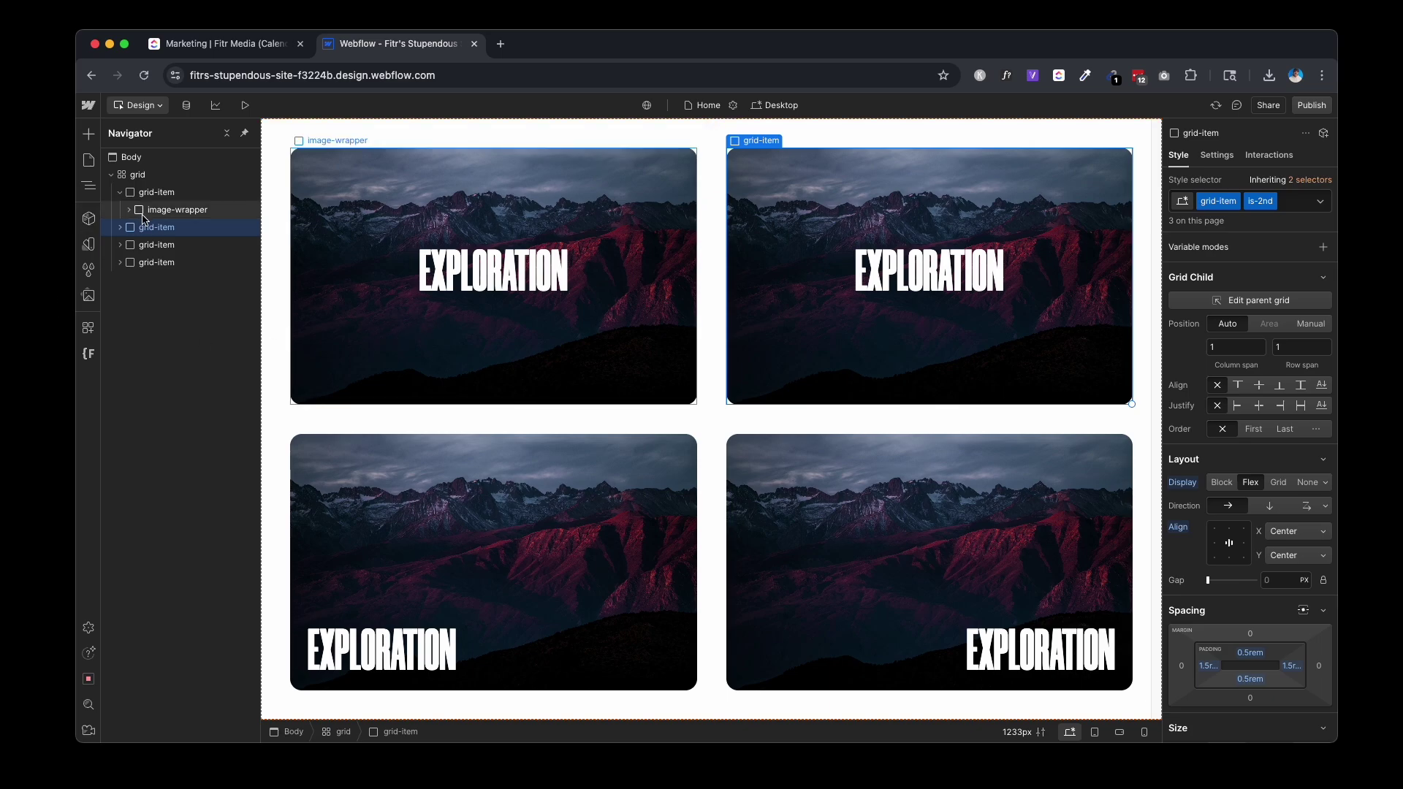
{"action": "left_click", "coordinate": [165, 228]}
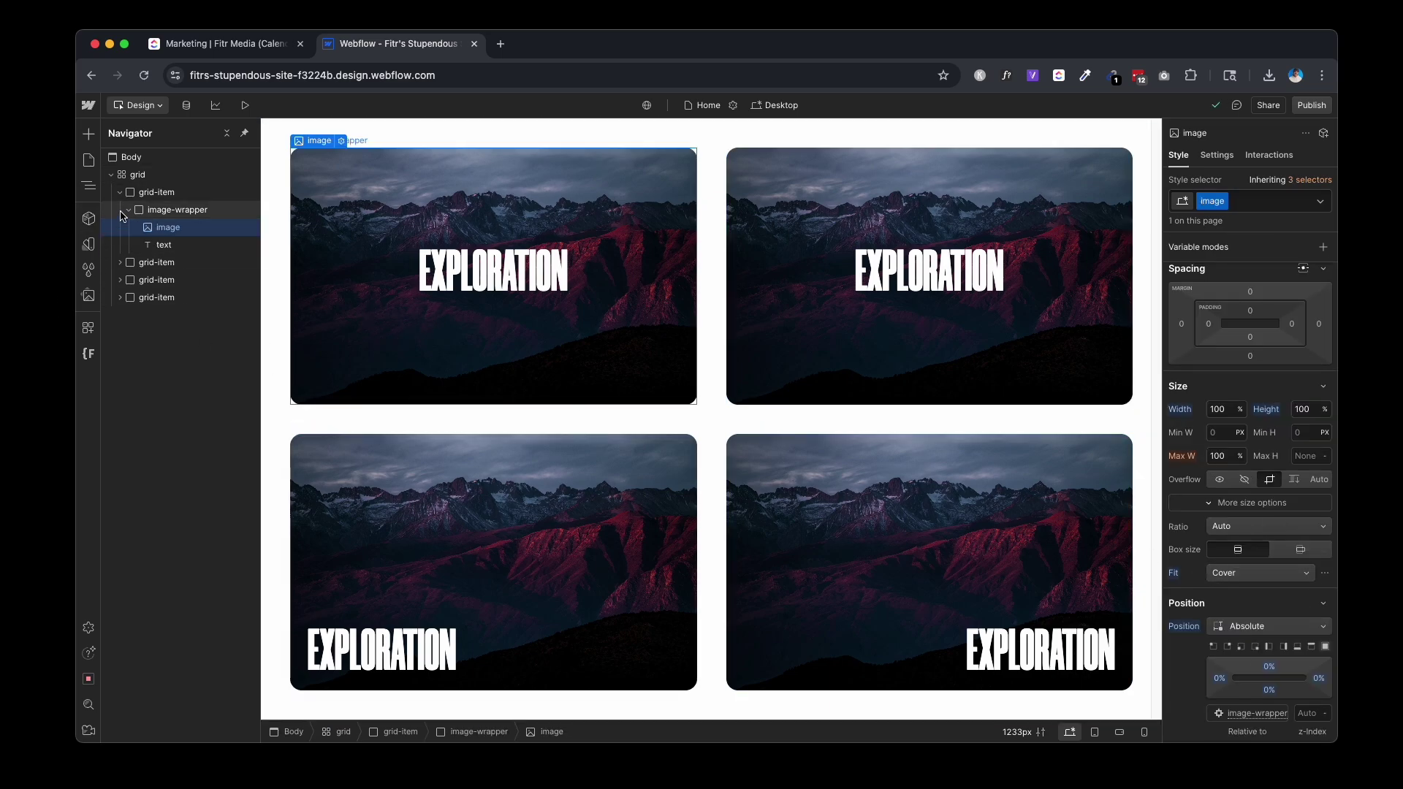
{"action": "left_click", "coordinate": [130, 209]}
{"action": "left_click", "coordinate": [169, 212]}
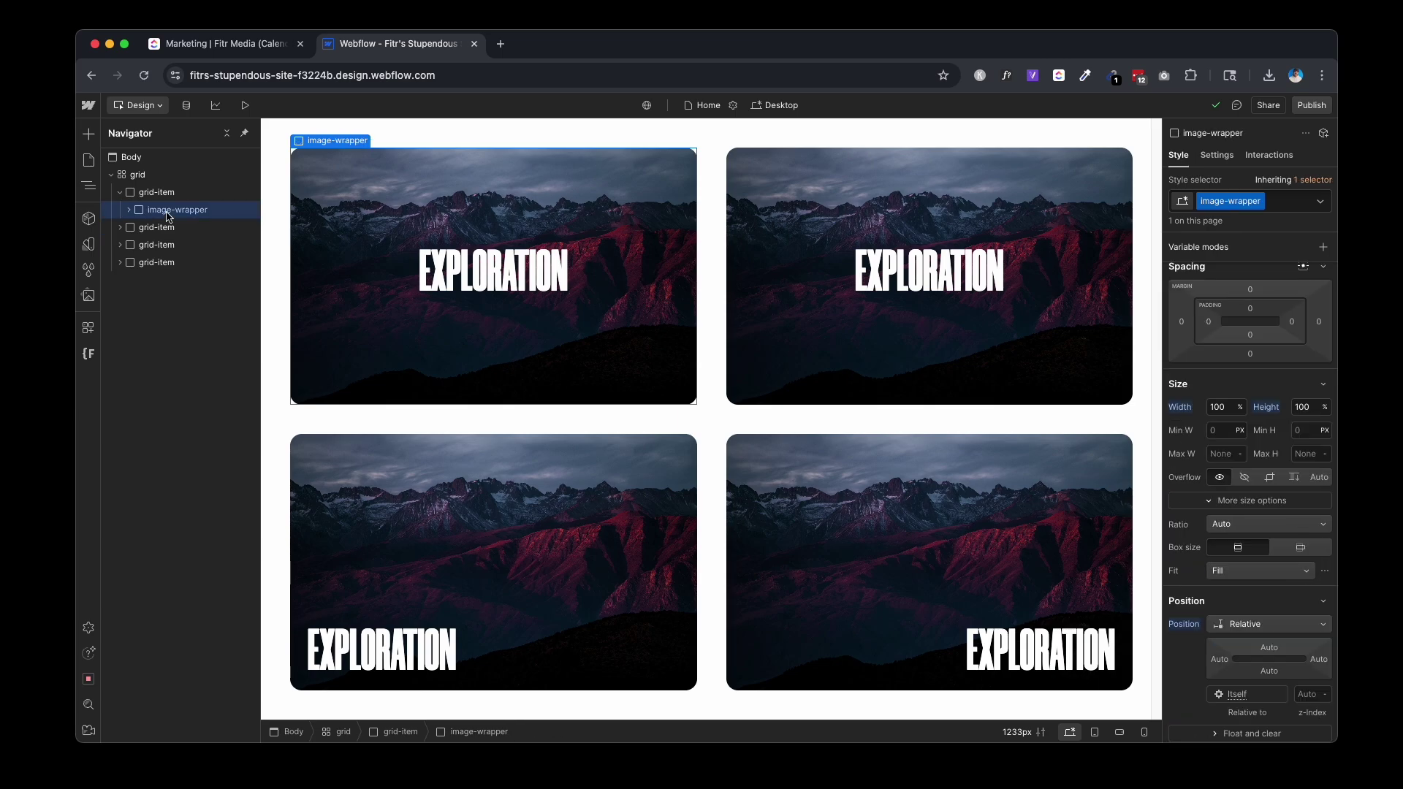
Delete the first card's wrapper and add a Div Block with class image-wrapper2
{"action": "key", "text": "Delete"}
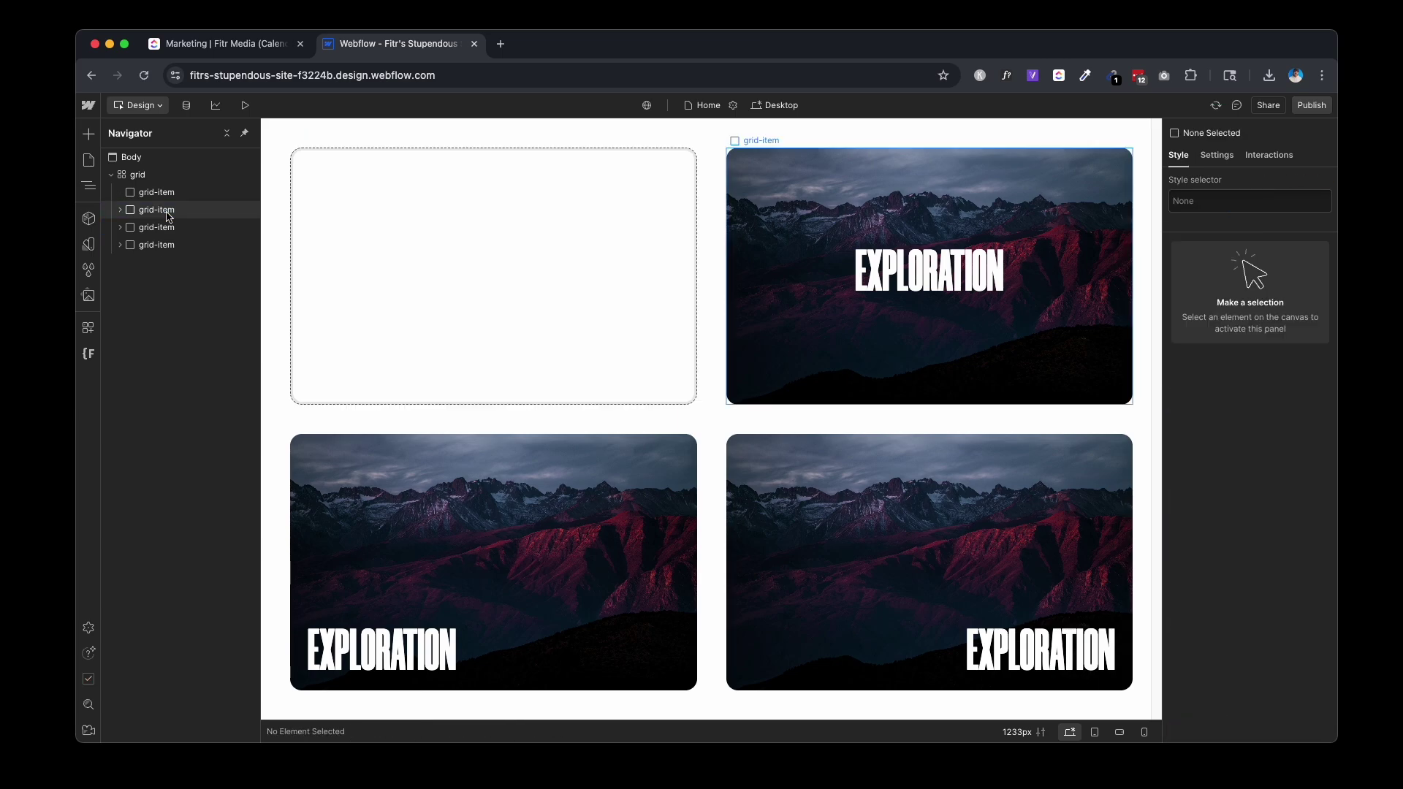
{"action": "left_click", "coordinate": [176, 194]}
{"action": "key", "text": "super+e"}
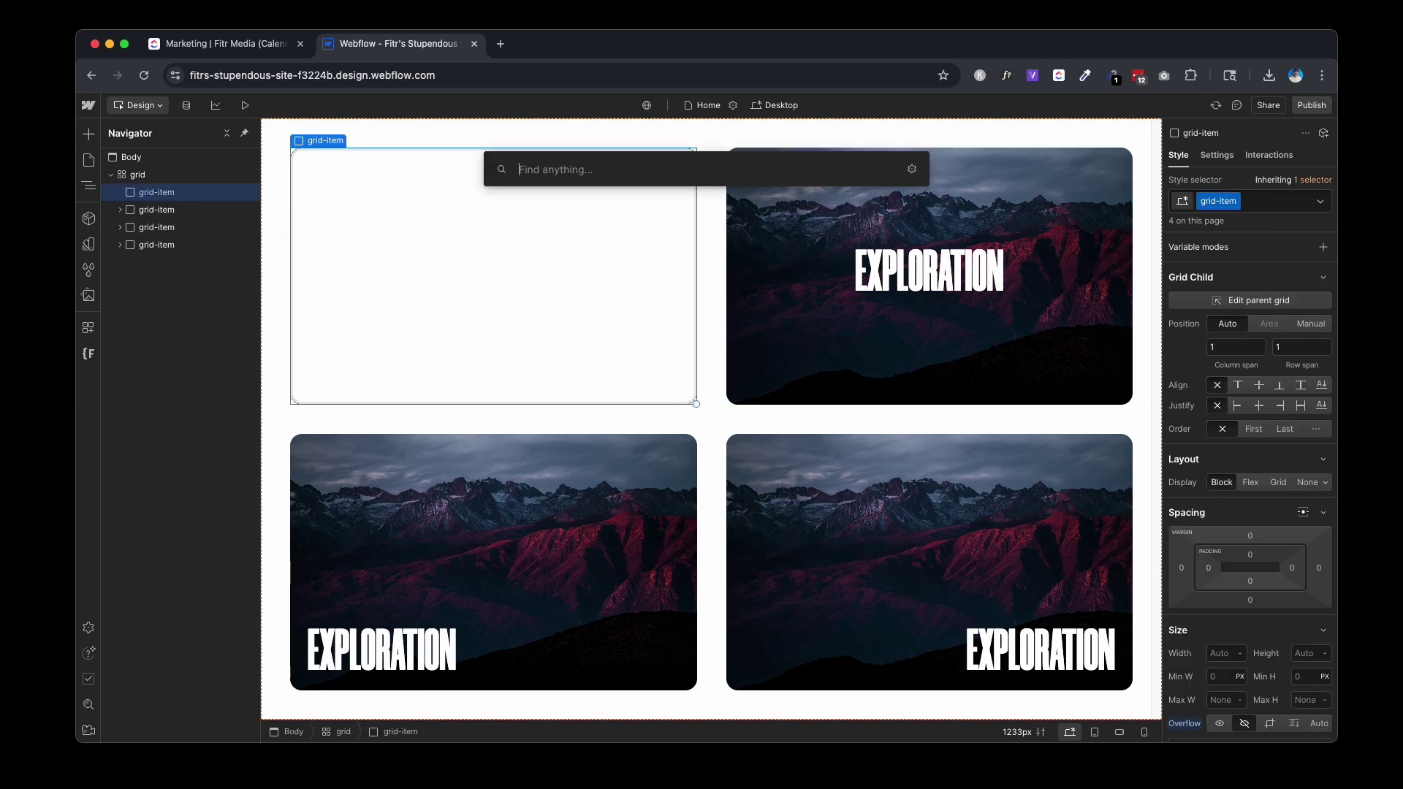
{"action": "type", "text": "div"}
{"action": "key", "text": "Return"}
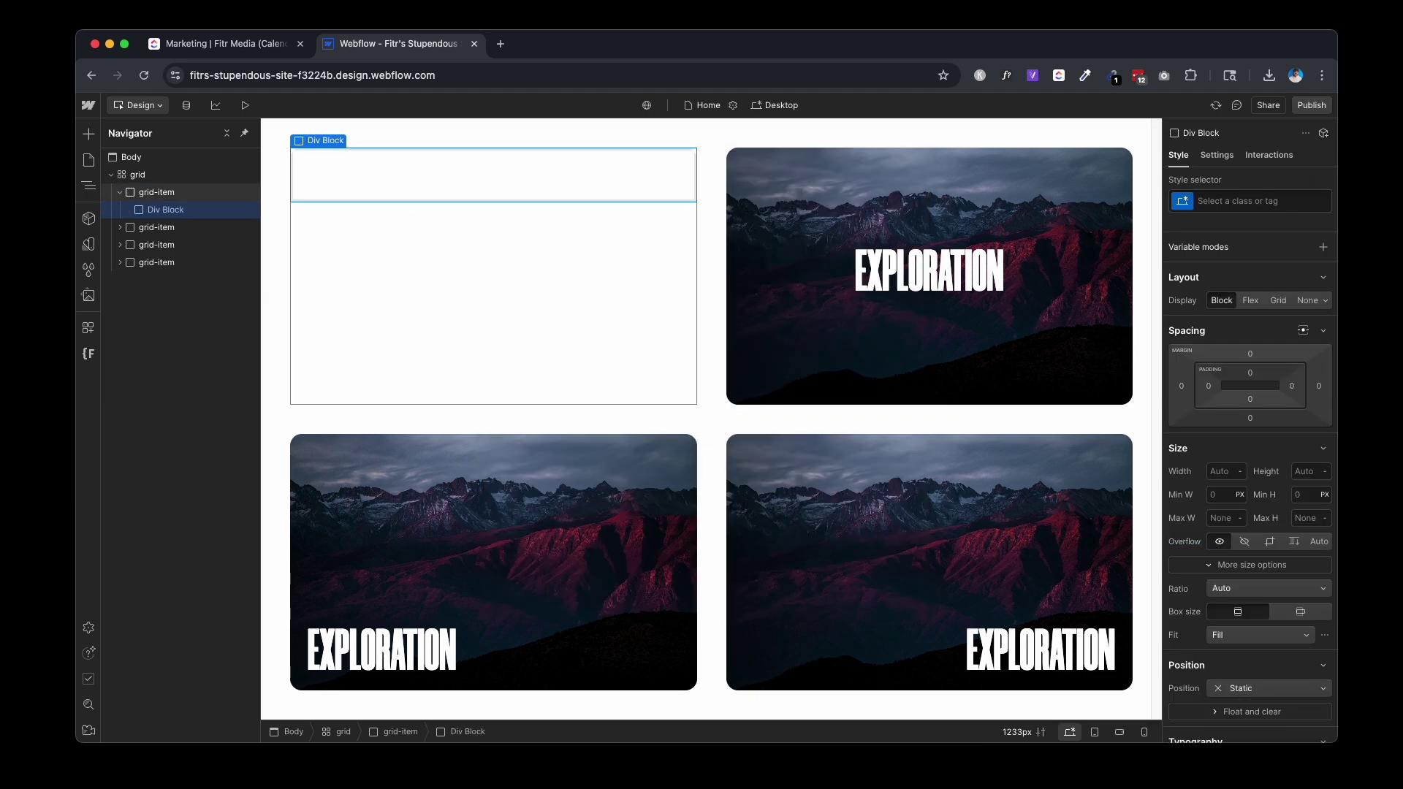
{"action": "key", "text": "super+Return"}
{"action": "type", "text": "image-wra[[e"}
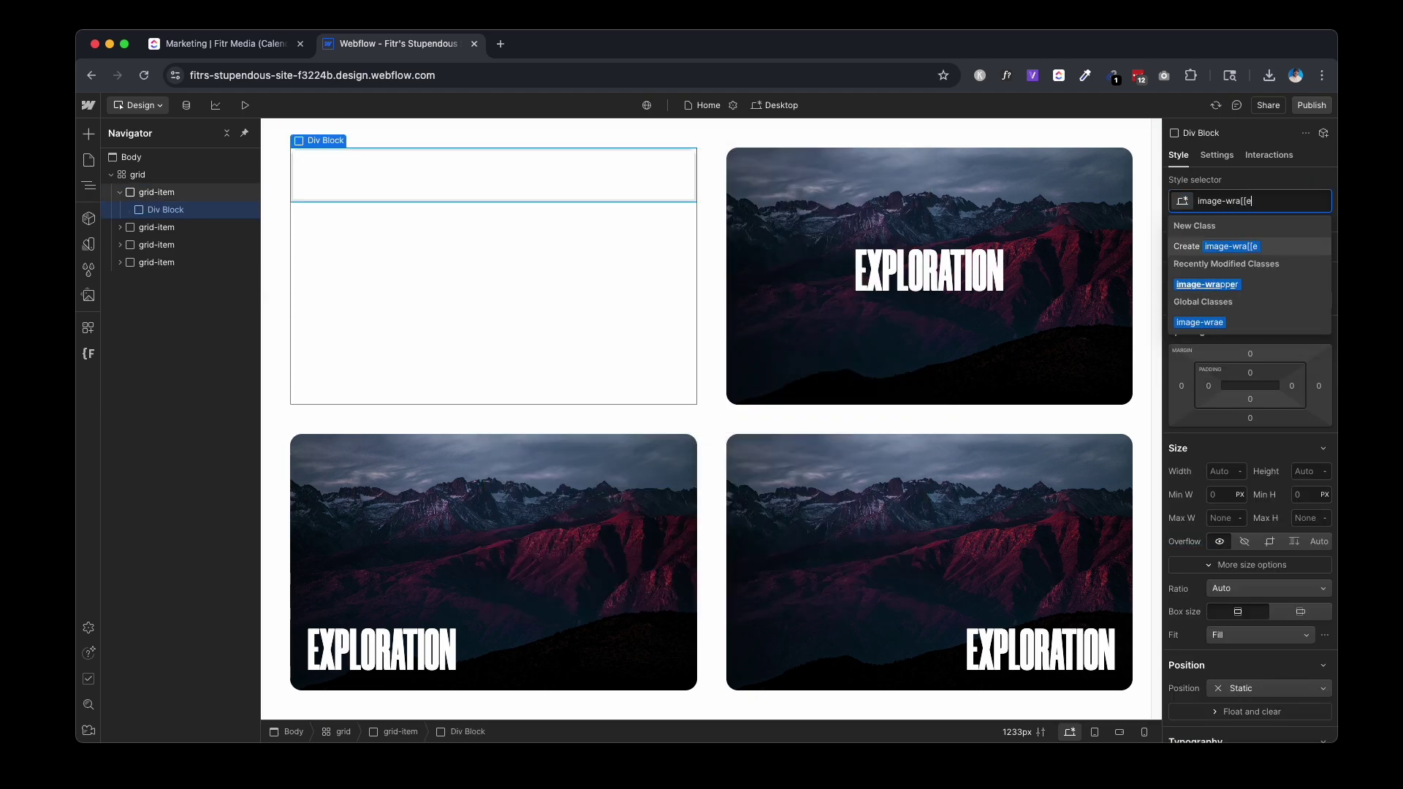
{"action": "key", "text": "BackSpace"}
{"action": "key", "text": "BackSpace"}
{"action": "type", "text": "pper2"}
{"action": "key", "text": "Return"}
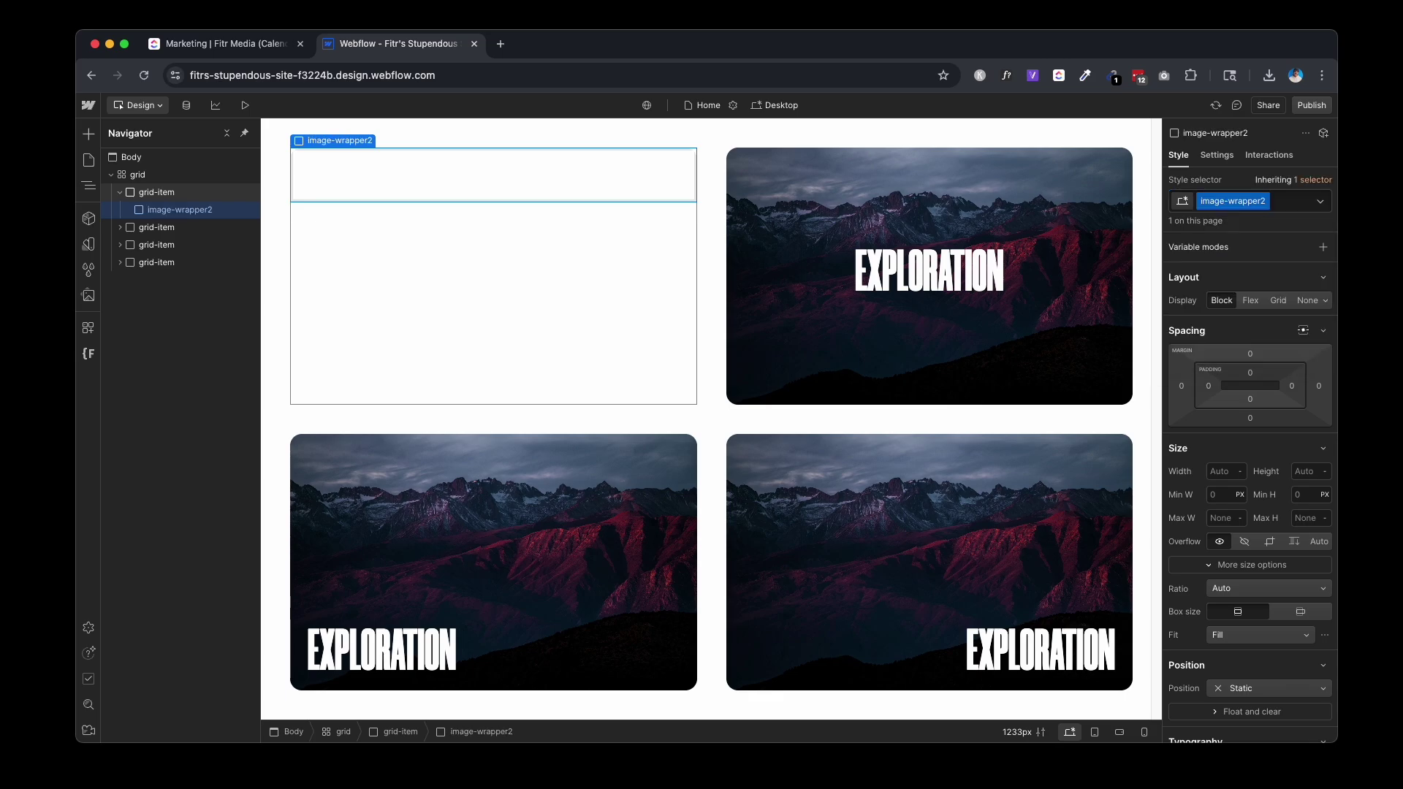
Insert an Image with class image2 inside image-wrapper2
{"action": "key", "text": "super+k"}
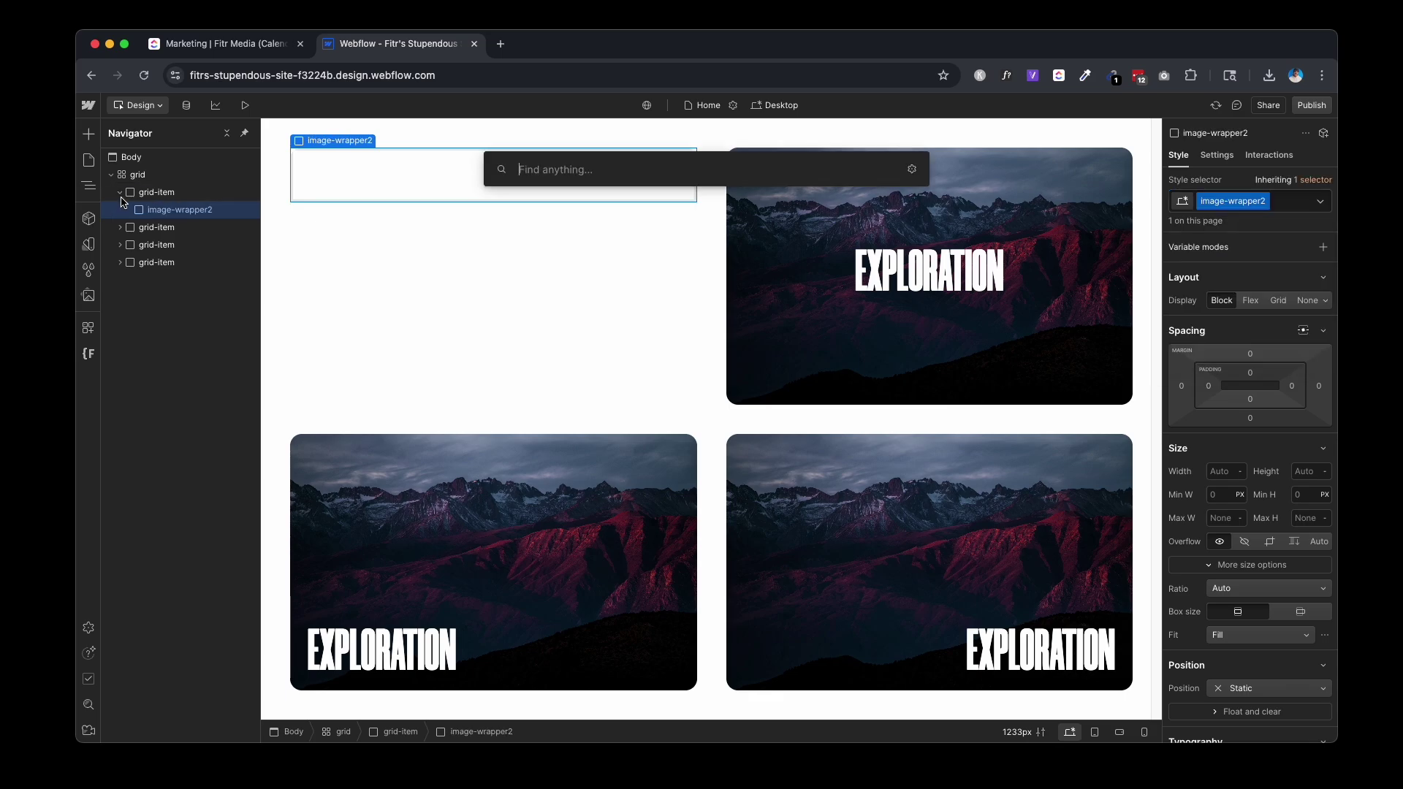
{"action": "type", "text": "image"}
{"action": "key", "text": "Return"}
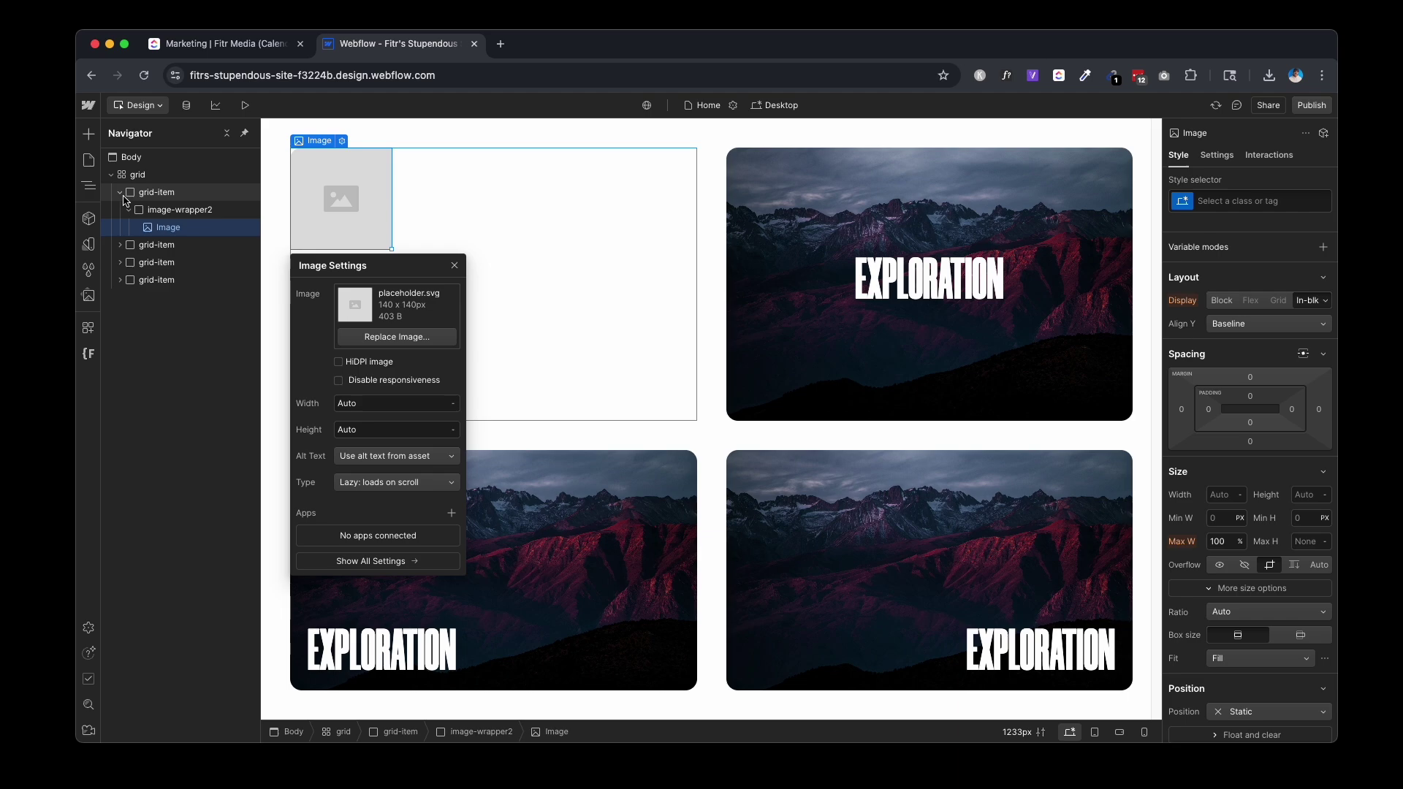
{"action": "key", "text": "super+Return"}
{"action": "type", "text": "image2"}
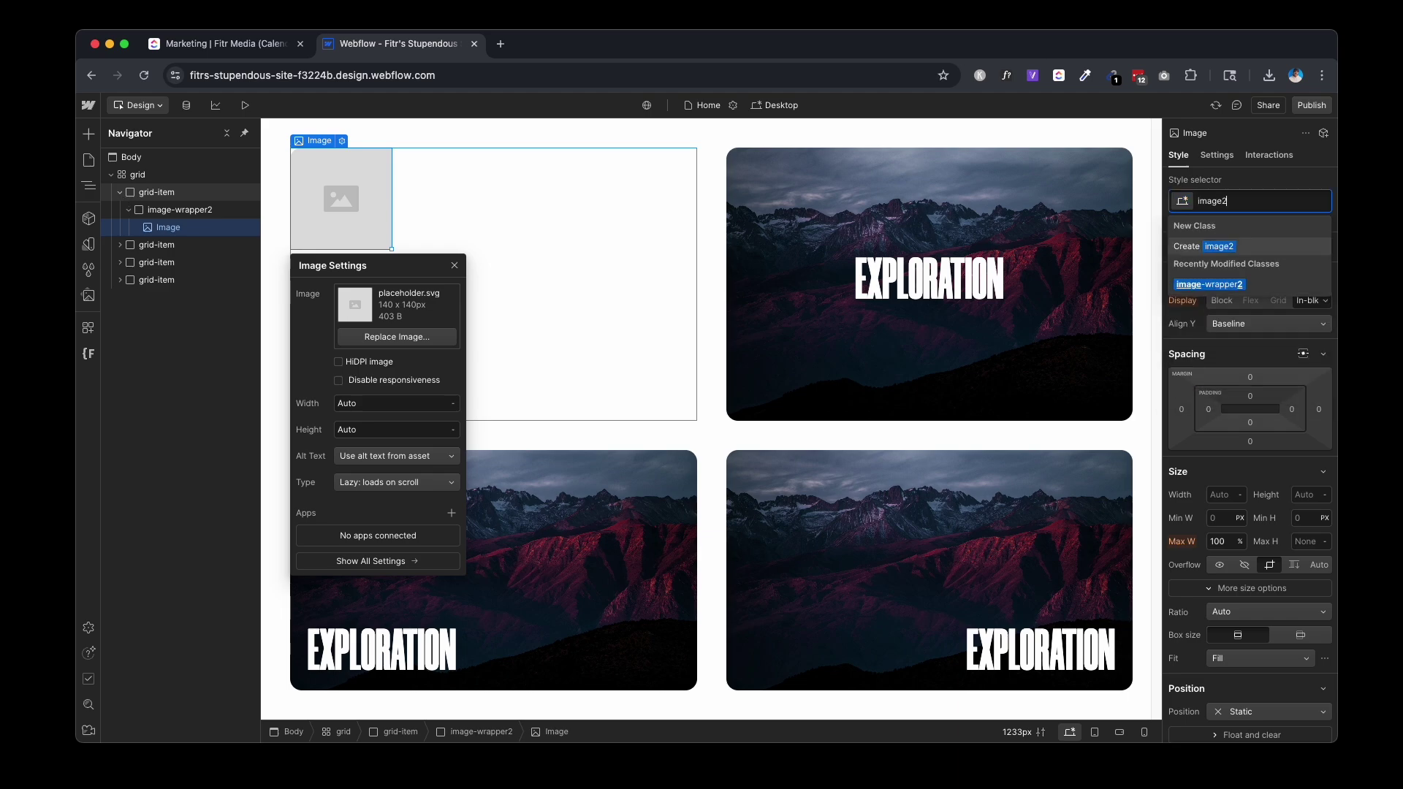
{"action": "key", "text": "Return"}
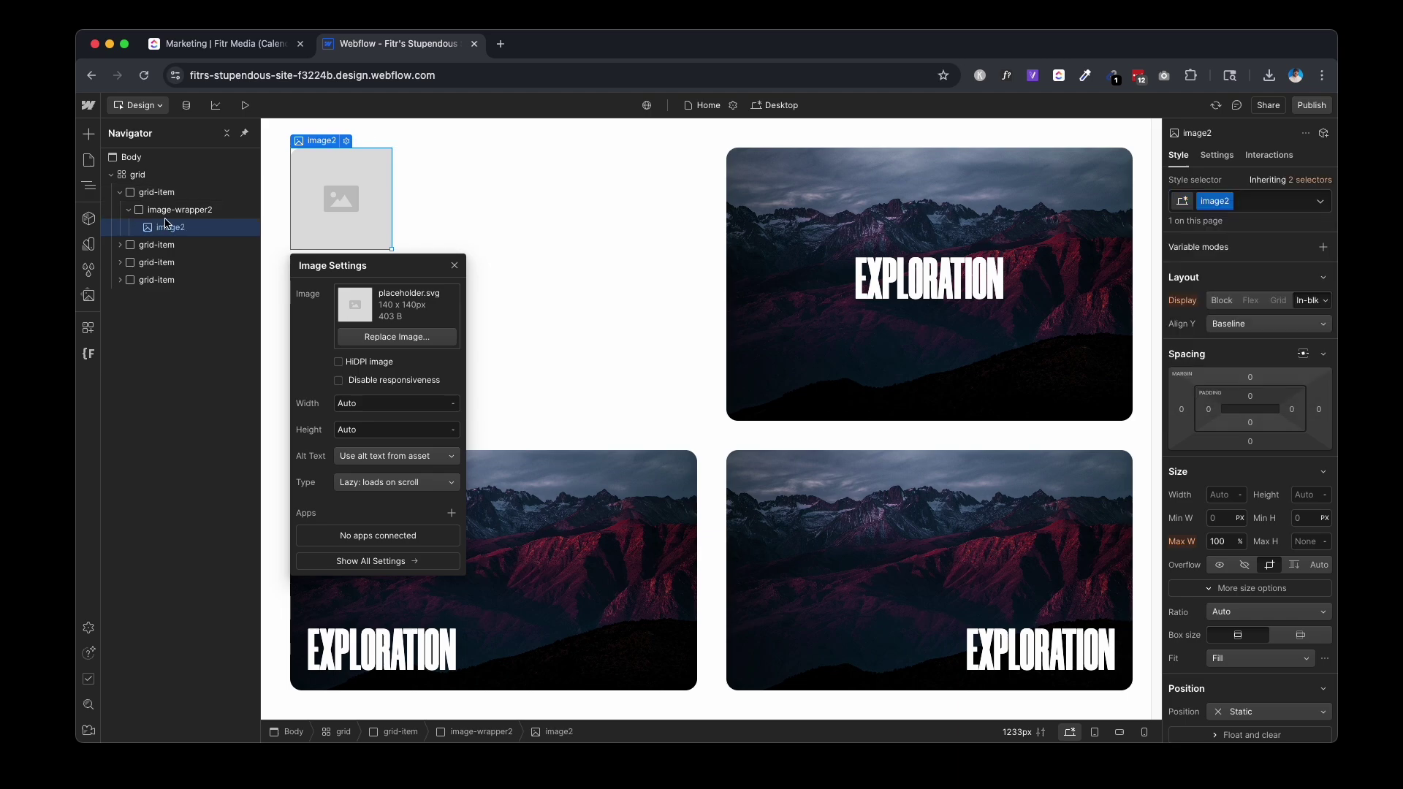
Add a Text Block below image2 using the existing text class
{"action": "key", "text": "super+k"}
{"action": "type", "text": "text"}
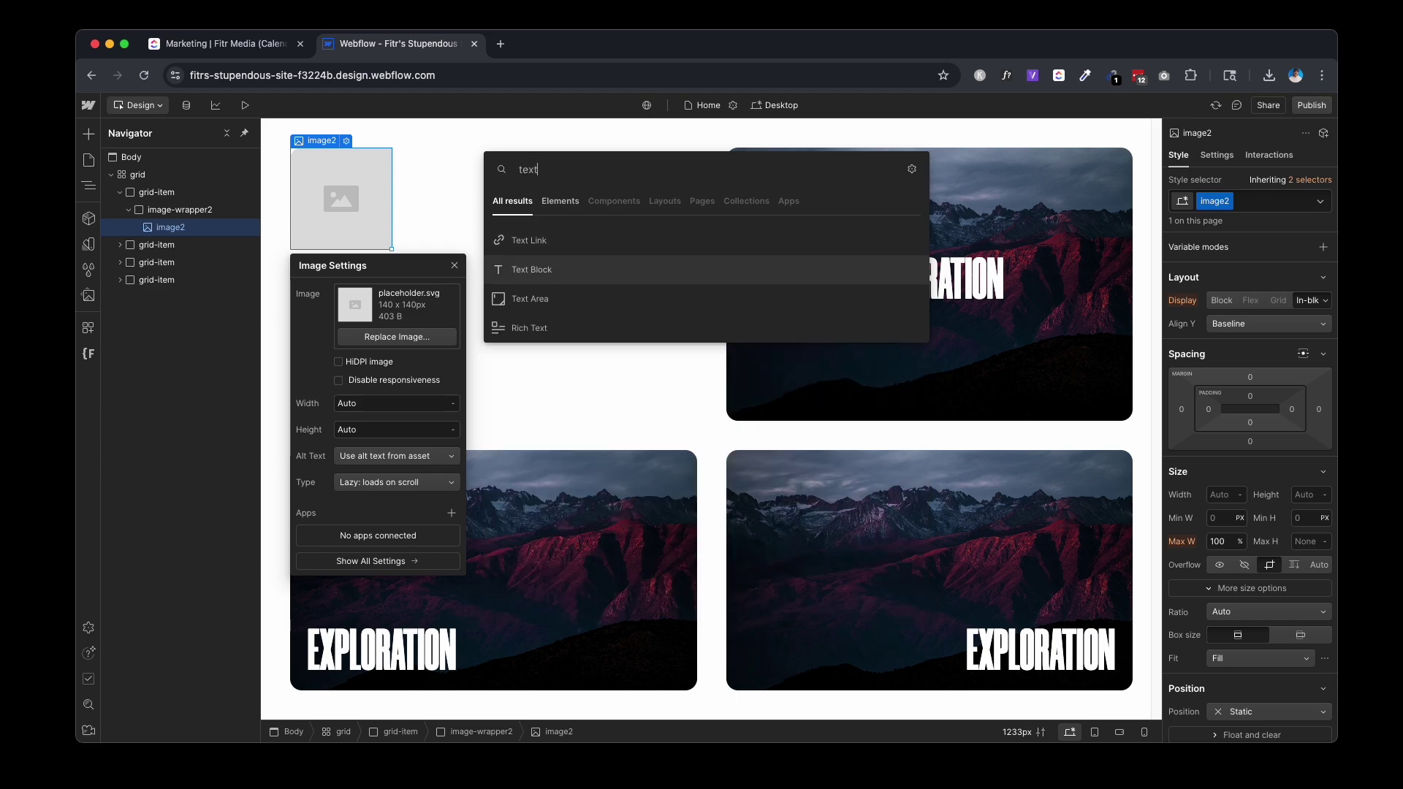
{"action": "key", "text": "Return"}
{"action": "key", "text": "super+Return"}
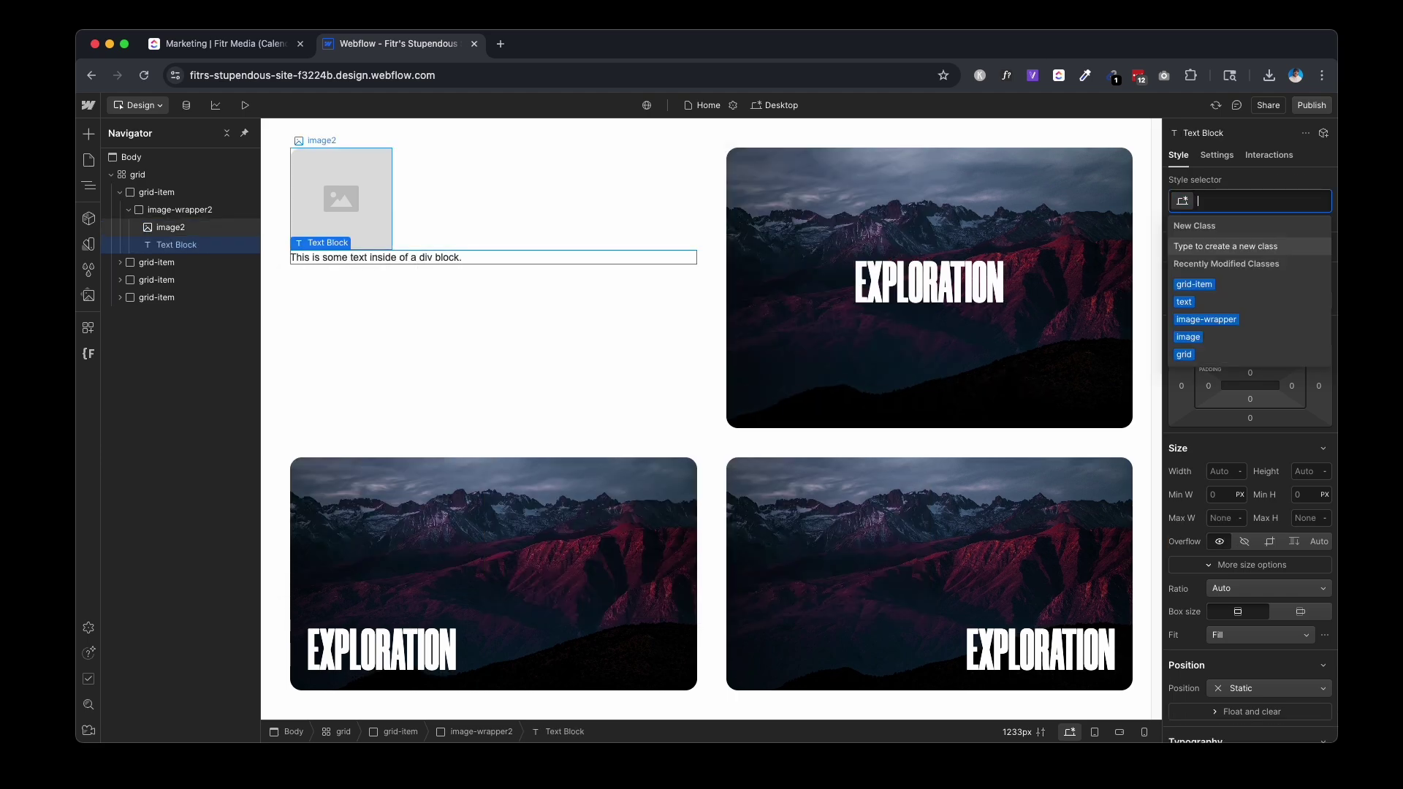
{"action": "type", "text": "text"}
{"action": "key", "text": "Return"}
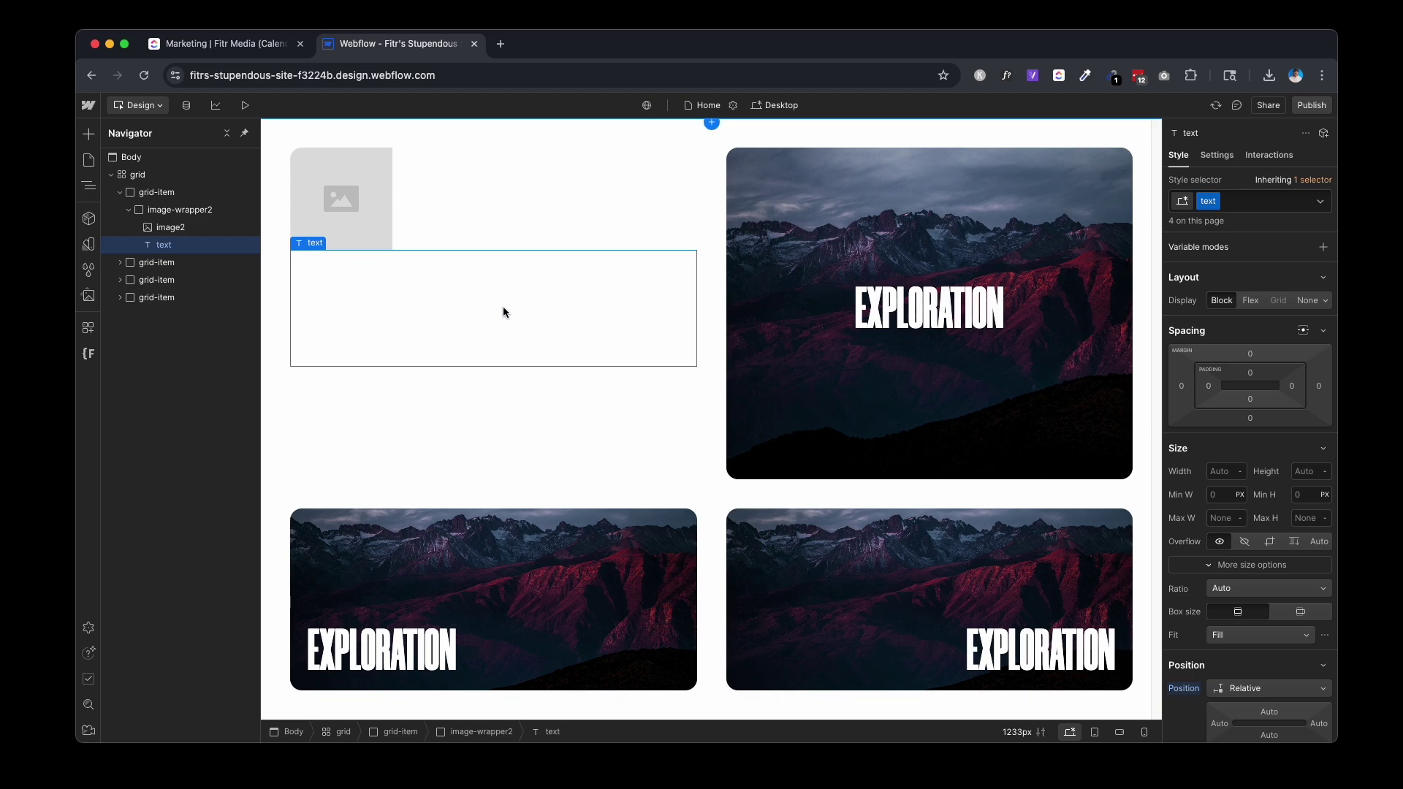
Change the text block's content to 'Explore'
{"action": "left_click", "coordinate": [1217, 158]}
{"action": "triple_click", "coordinate": [1245, 346]}
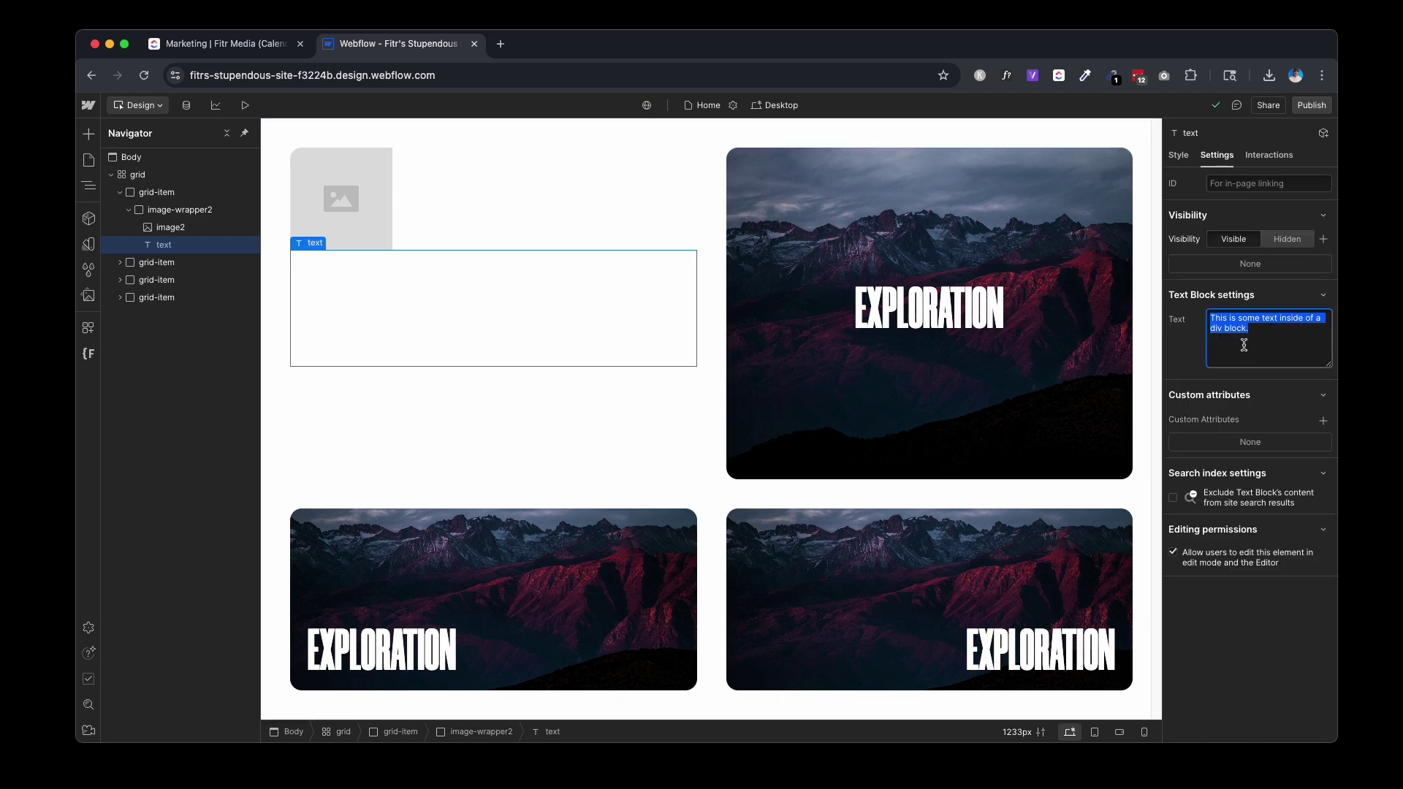
{"action": "type", "text": "Explore"}
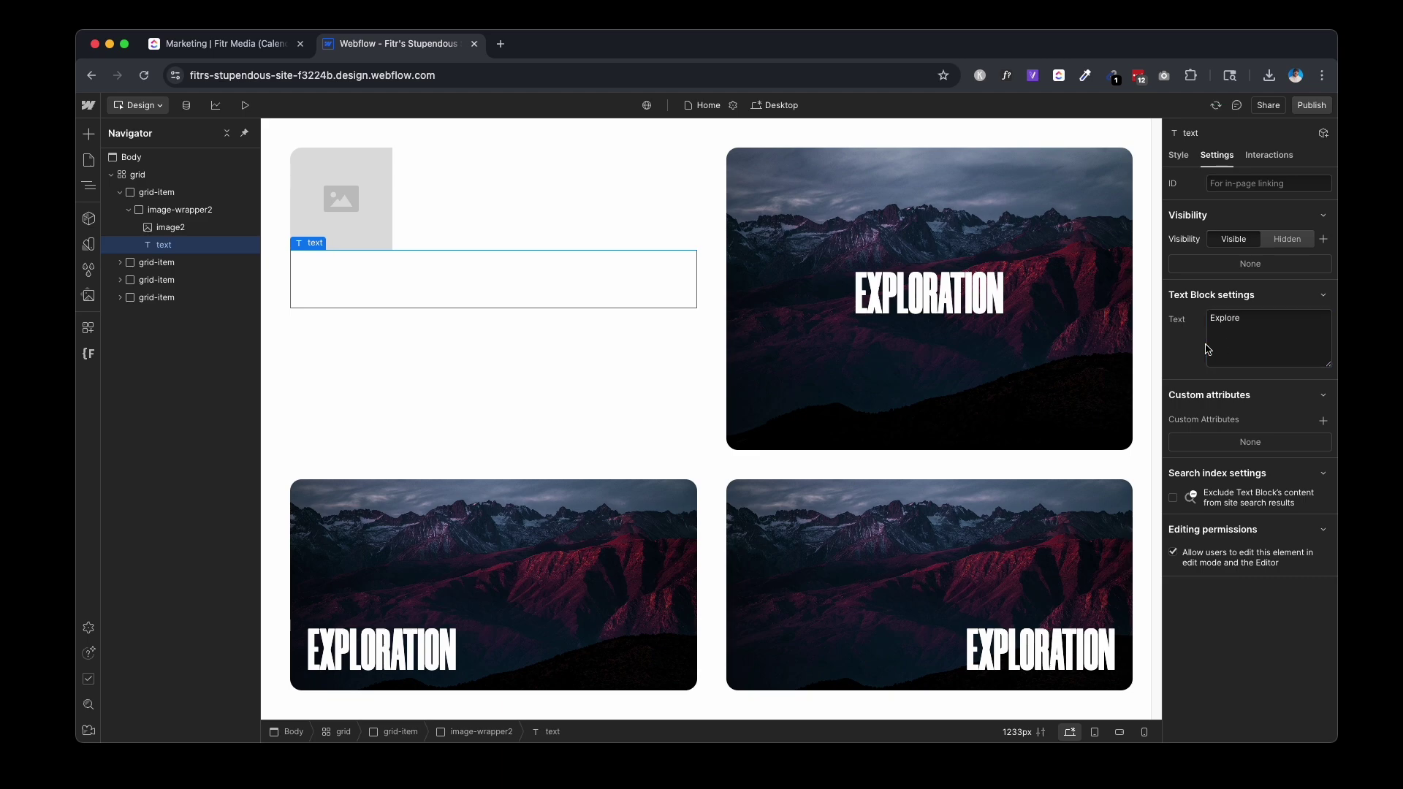
{"action": "left_click", "coordinate": [1202, 346]}
Set image-wrapper2's width and height to 100%
{"action": "left_click", "coordinate": [175, 214]}
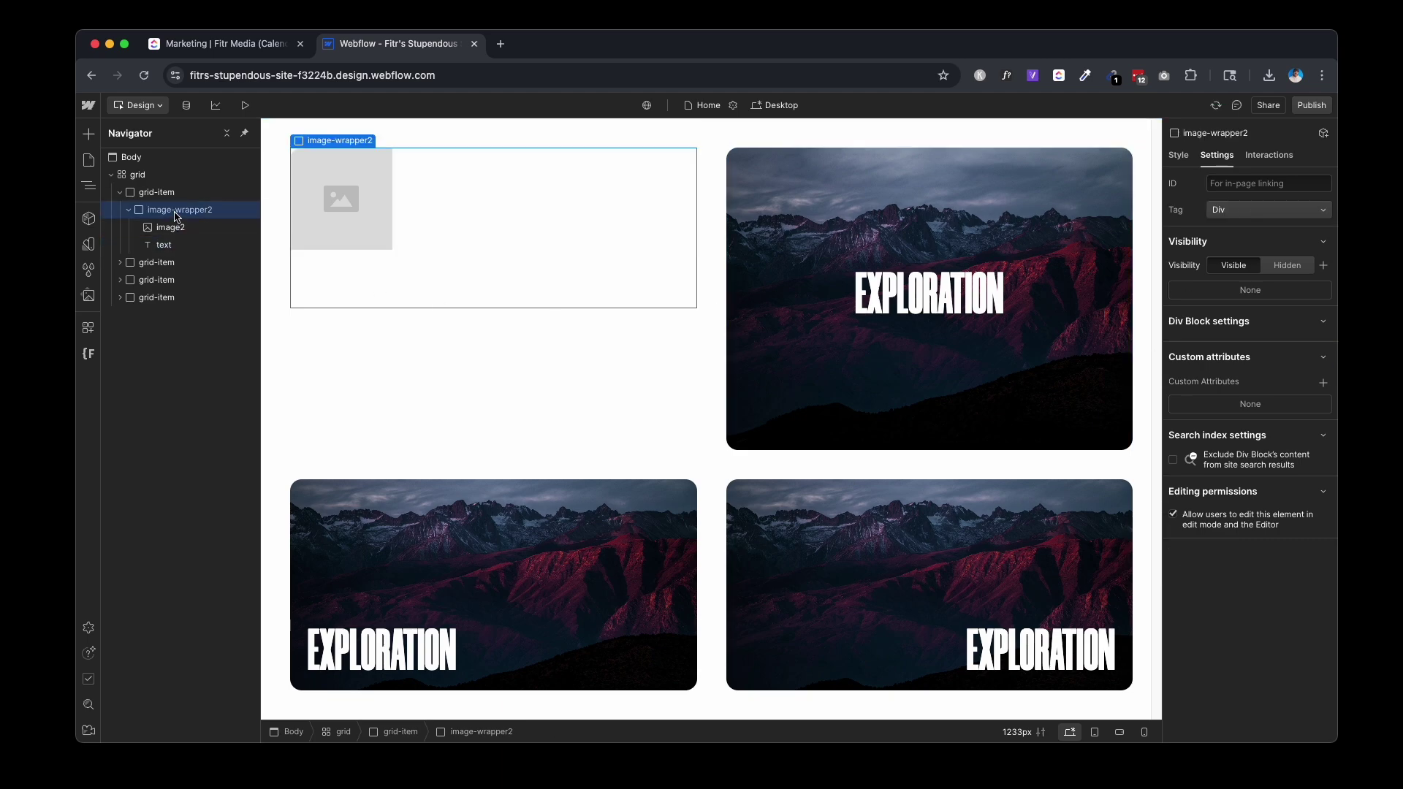
{"action": "left_click", "coordinate": [1201, 157]}
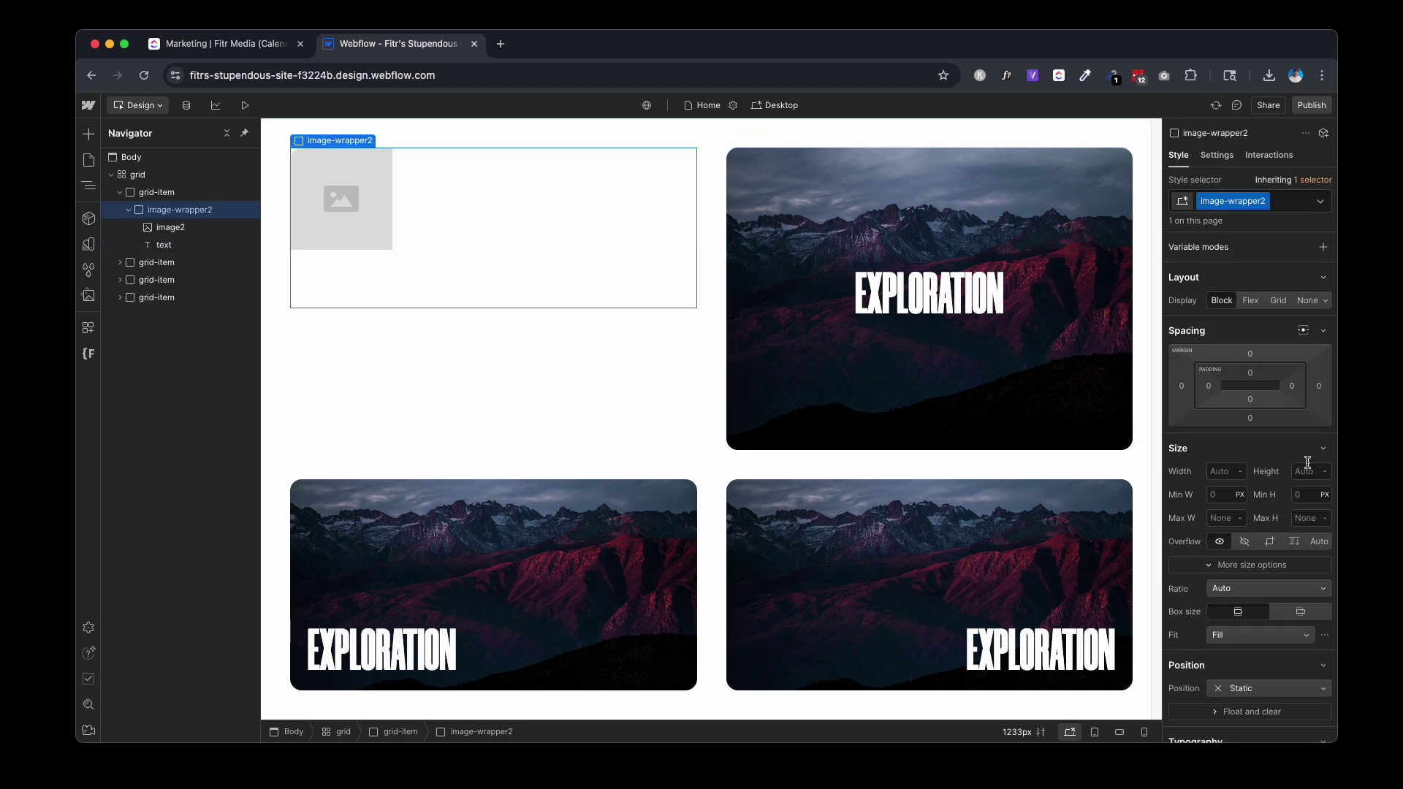
{"action": "type", "text": "100"}
{"action": "key", "text": "Tab"}
{"action": "type", "text": "100%"}
{"action": "left_click", "coordinate": [1282, 491]}
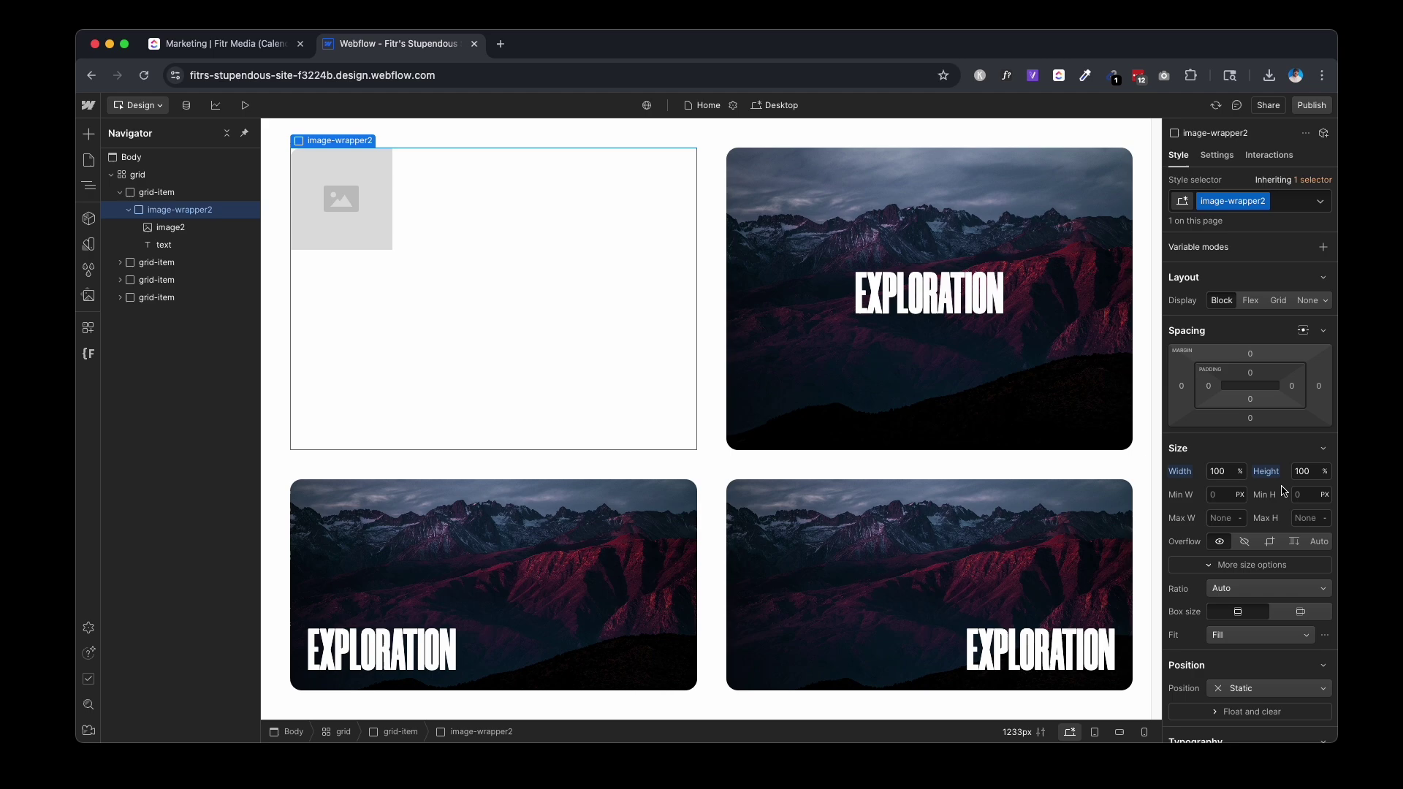
Set image-wrapper2's position to Relative
{"action": "scroll", "coordinate": [1257, 491], "scroll_direction": "down", "scroll_amount": 3}
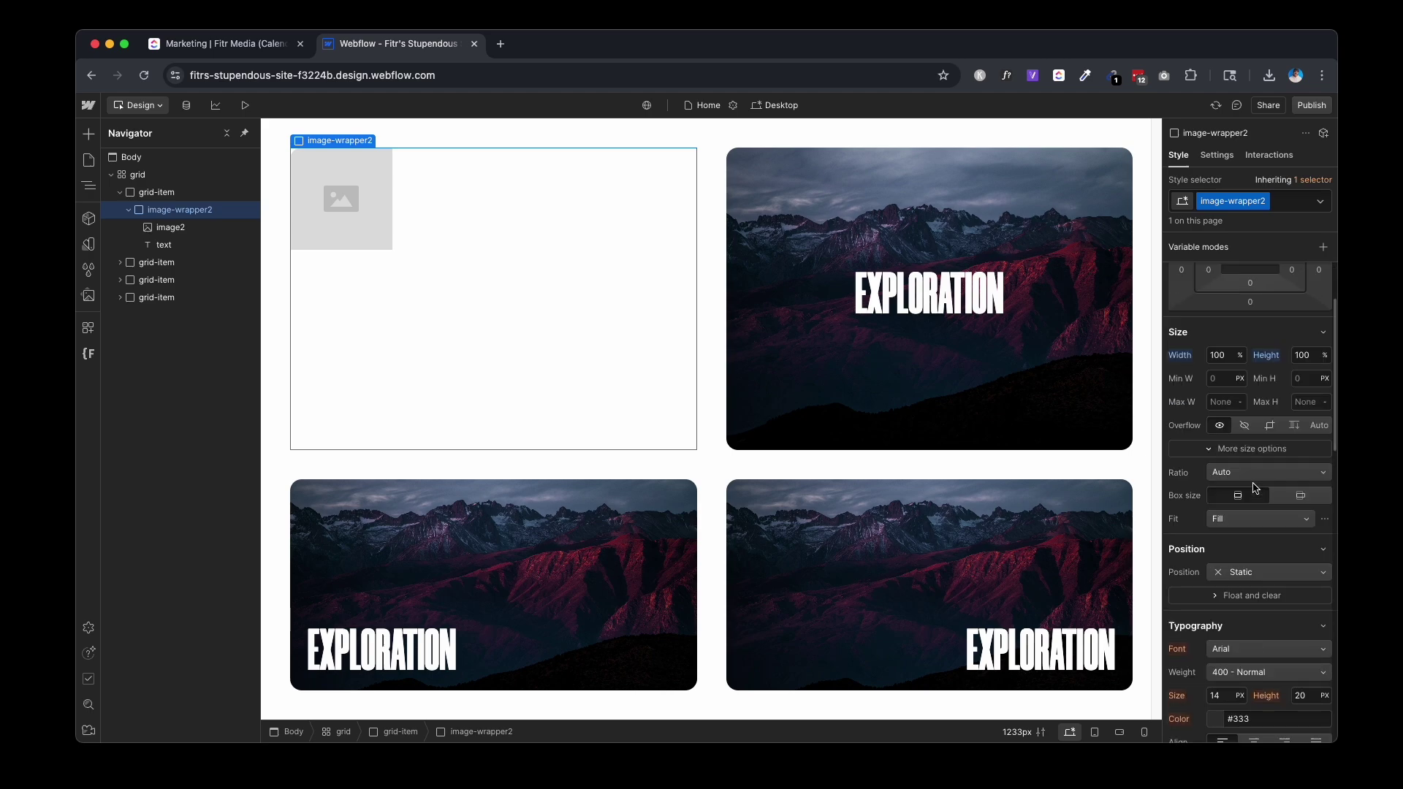
{"action": "left_click", "coordinate": [1240, 573]}
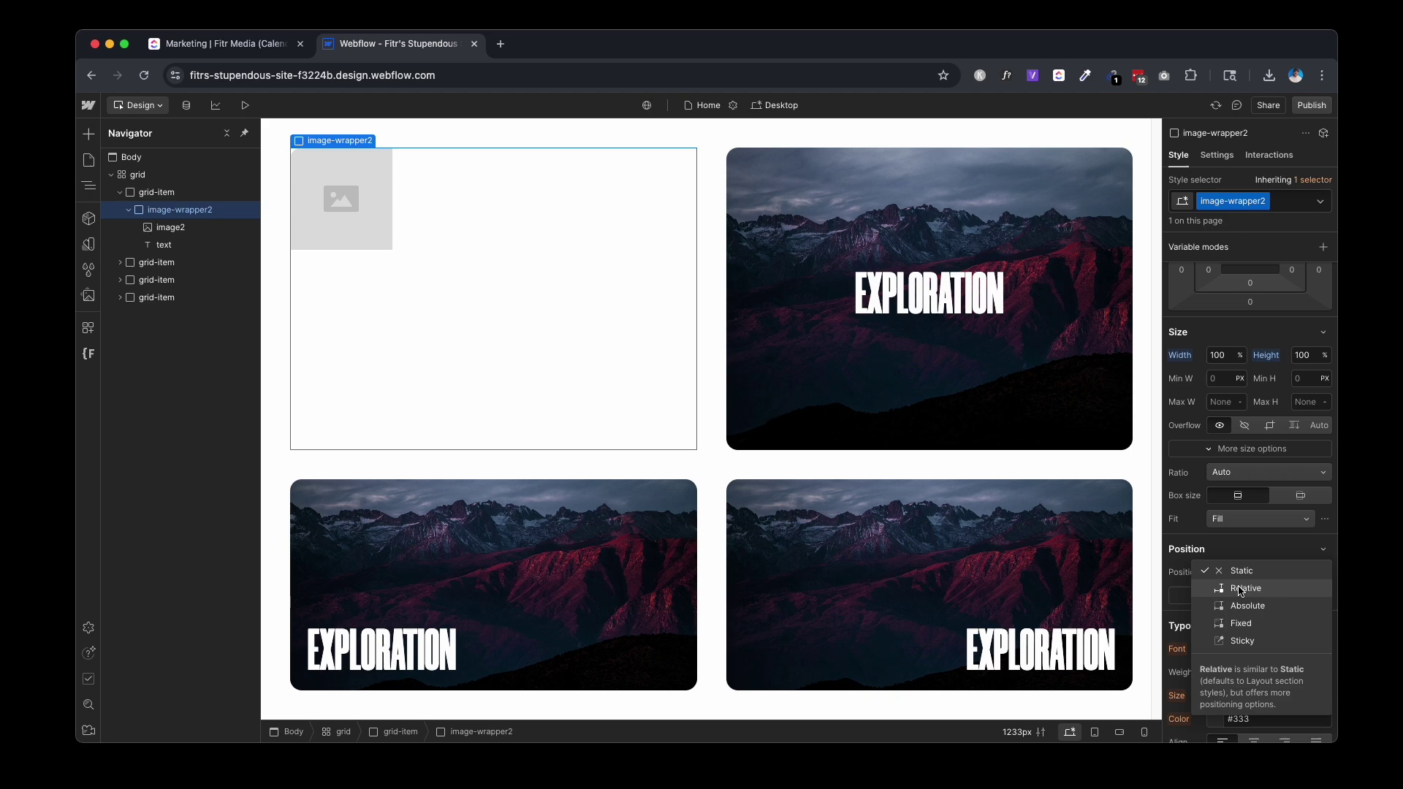
{"action": "left_click", "coordinate": [1240, 585]}
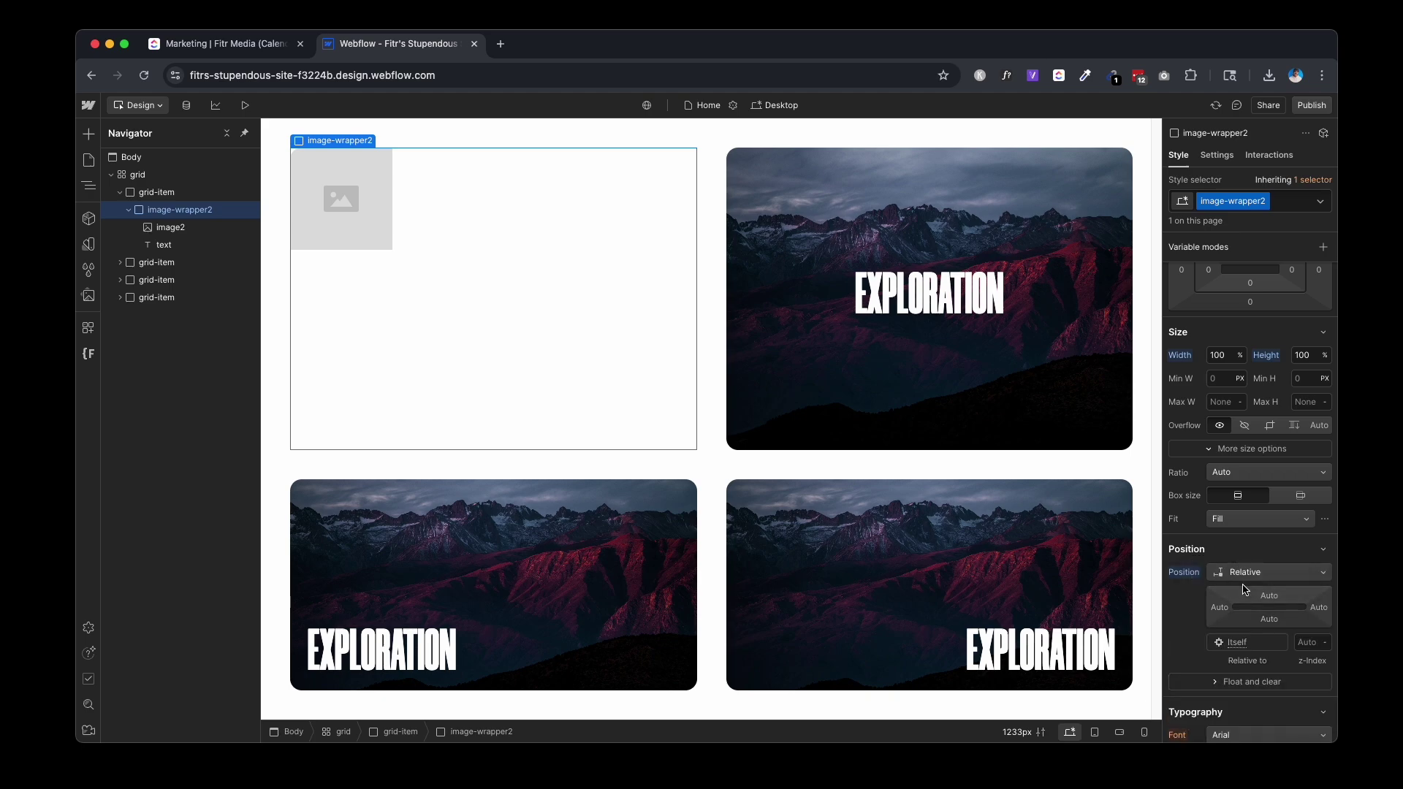
{"action": "left_click", "coordinate": [192, 230]}
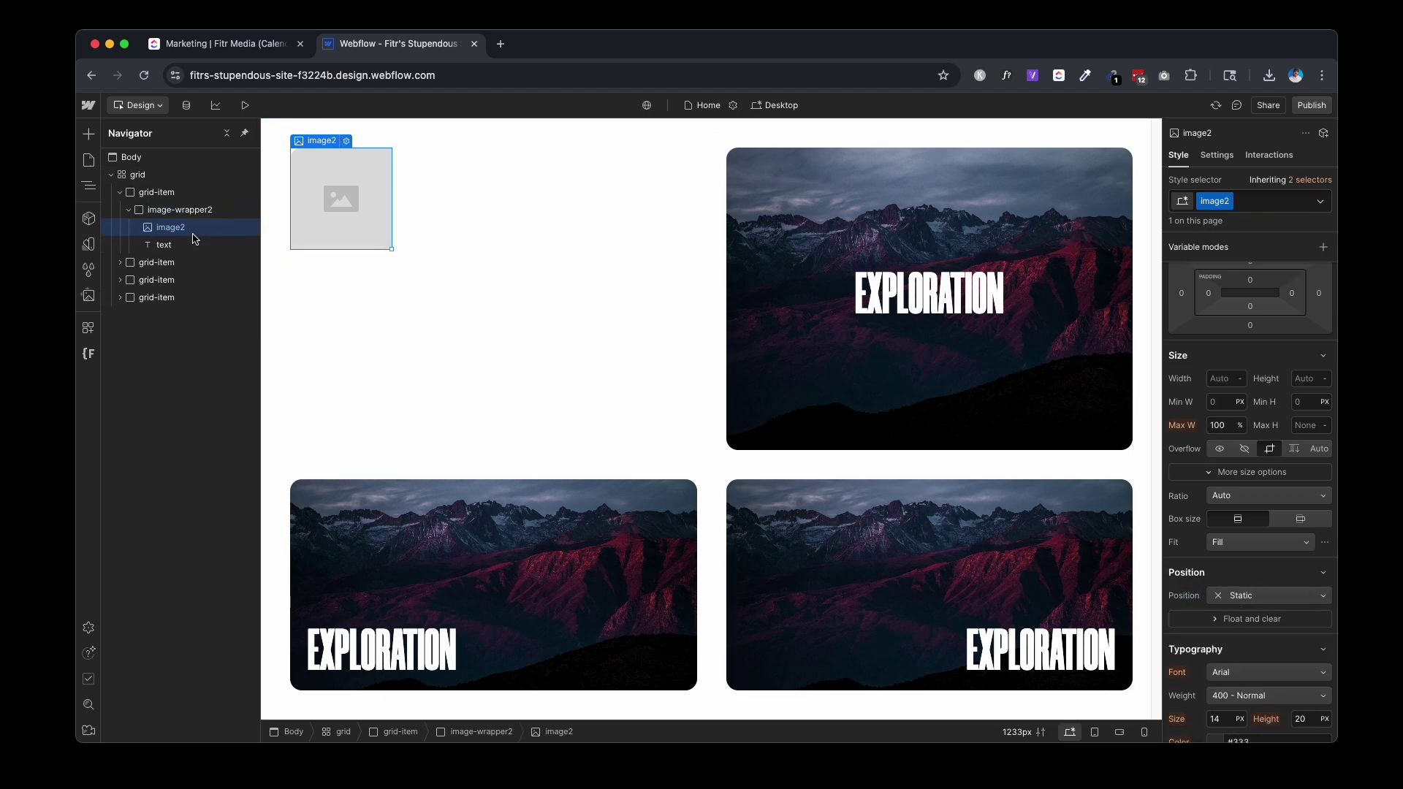
Make image2 absolutely positioned with full 0% offsets and 100% width and height
{"action": "left_click", "coordinate": [1251, 596]}
{"action": "left_click", "coordinate": [1261, 633]}
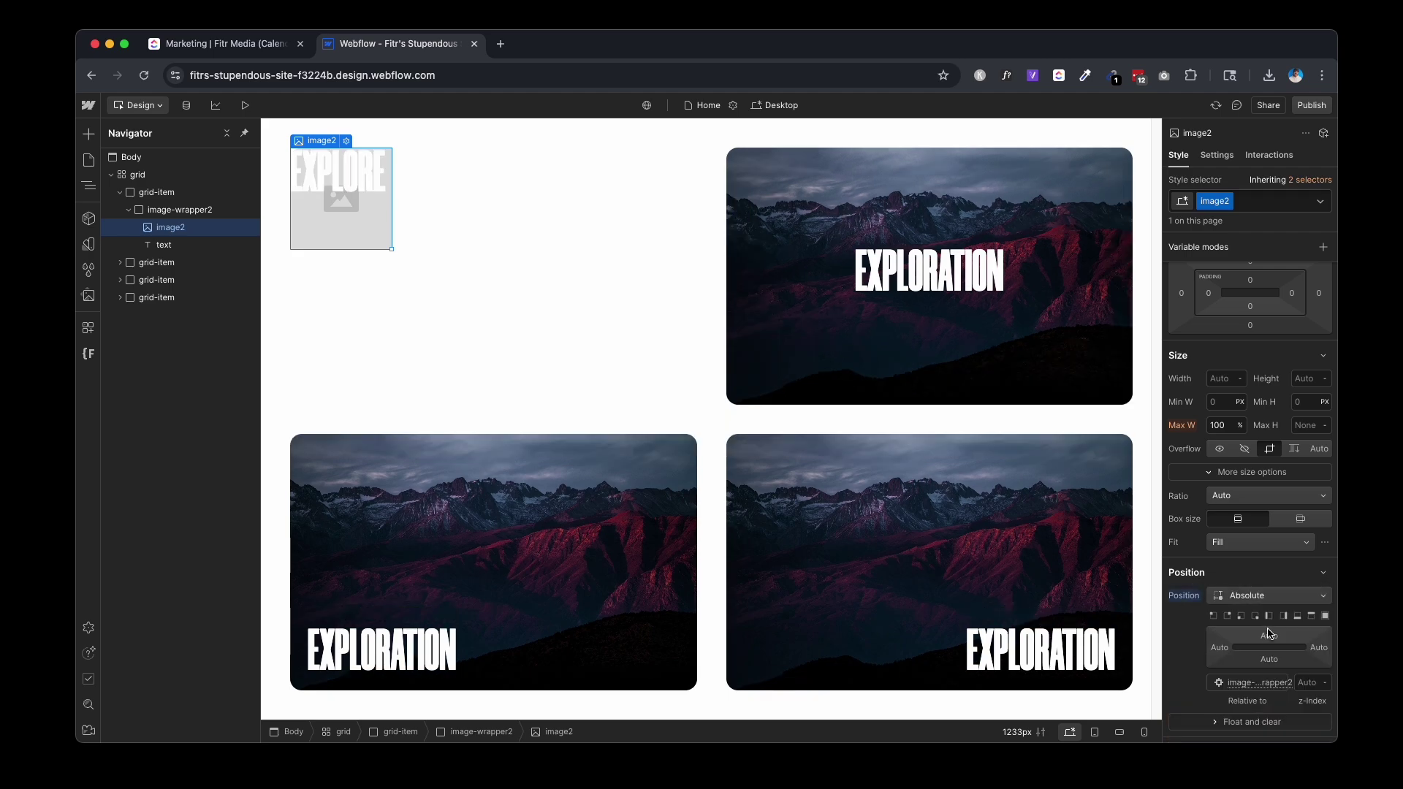
{"action": "left_click", "coordinate": [1326, 619]}
{"action": "left_click", "coordinate": [1215, 377]}
{"action": "type", "text": "100%"}
{"action": "key", "text": "Return"}
{"action": "key", "text": "Tab"}
{"action": "type", "text": "100"}
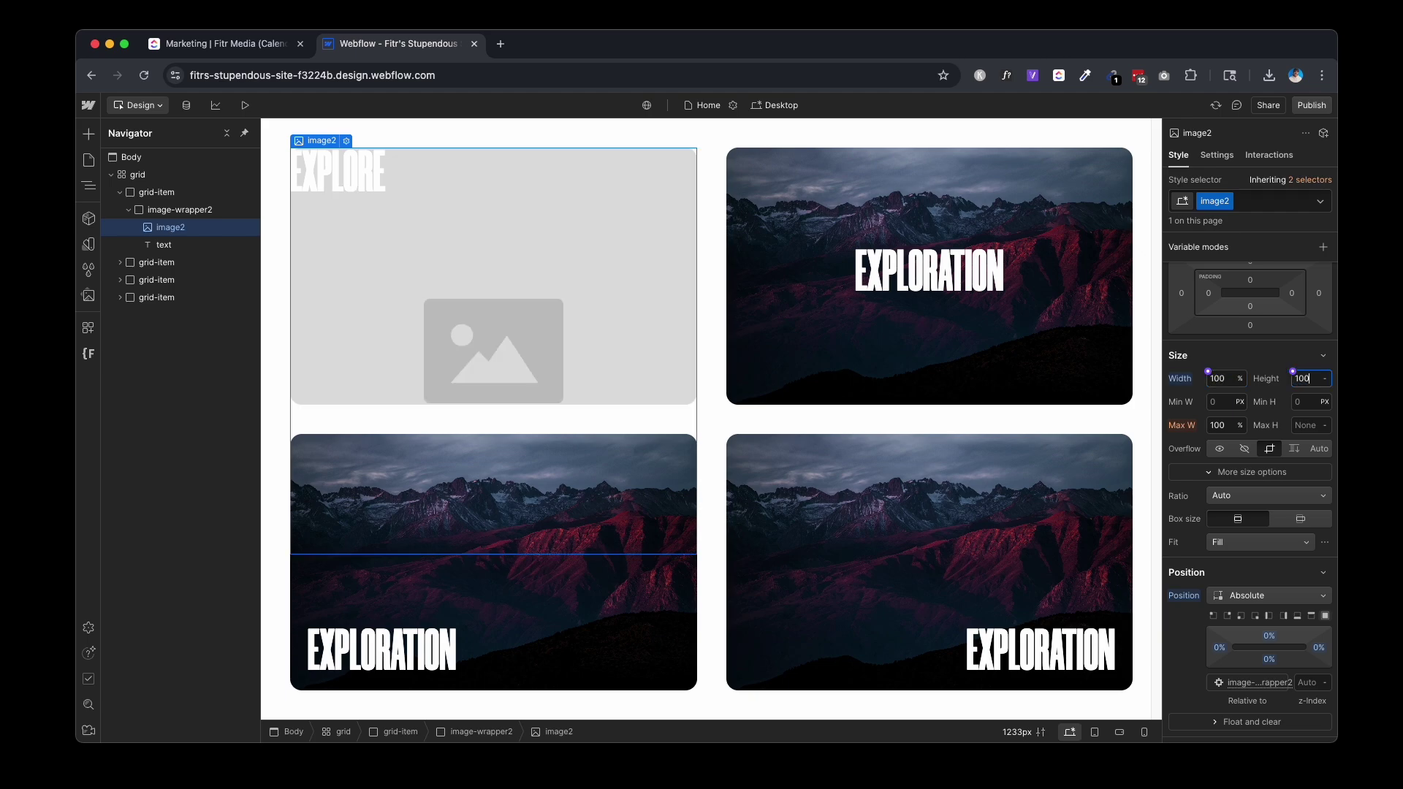
{"action": "type", "text": "%"}
{"action": "key", "text": "Return"}
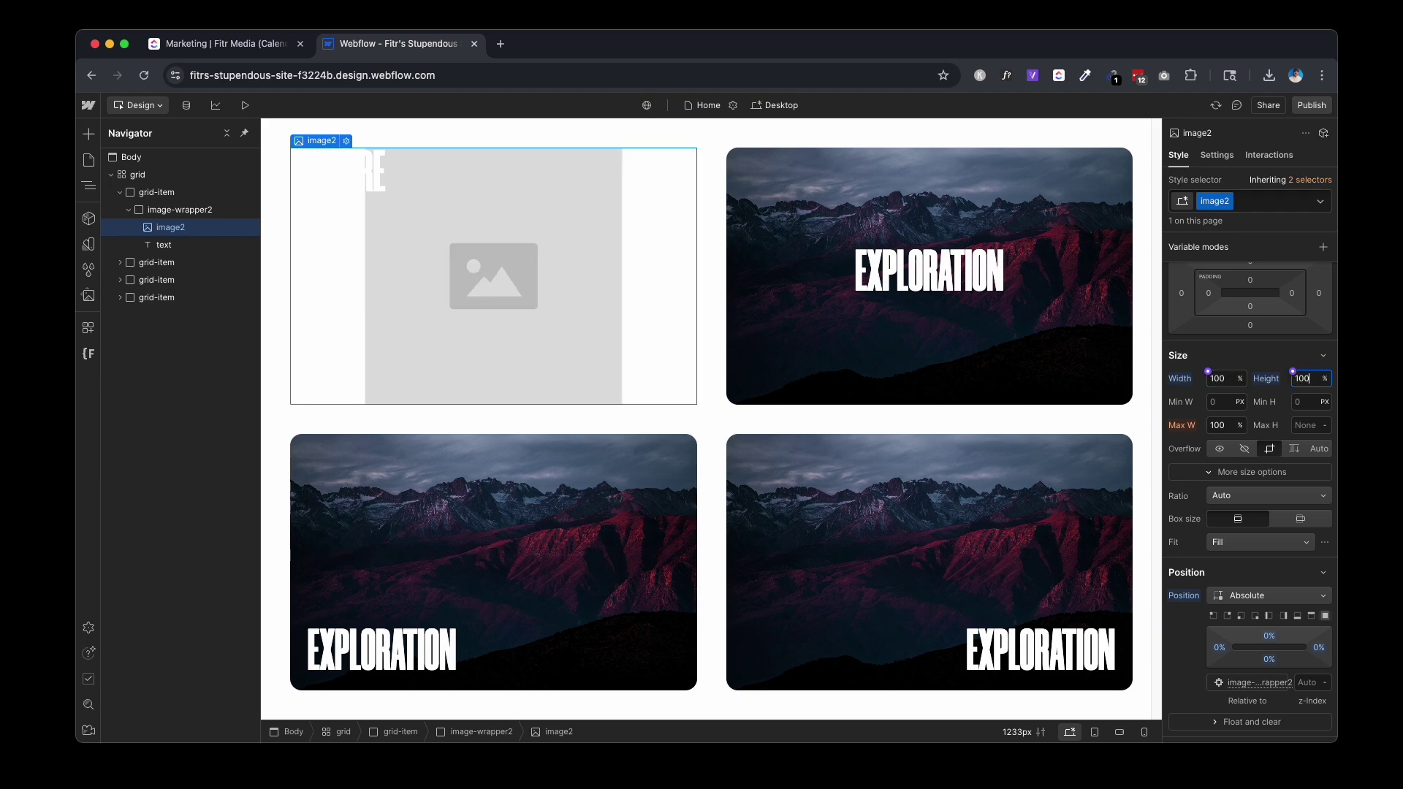
Replace image2's picture with the mountain photo and set its fit to Cover
{"action": "left_click", "coordinate": [1217, 155]}
{"action": "left_click", "coordinate": [1242, 364]}
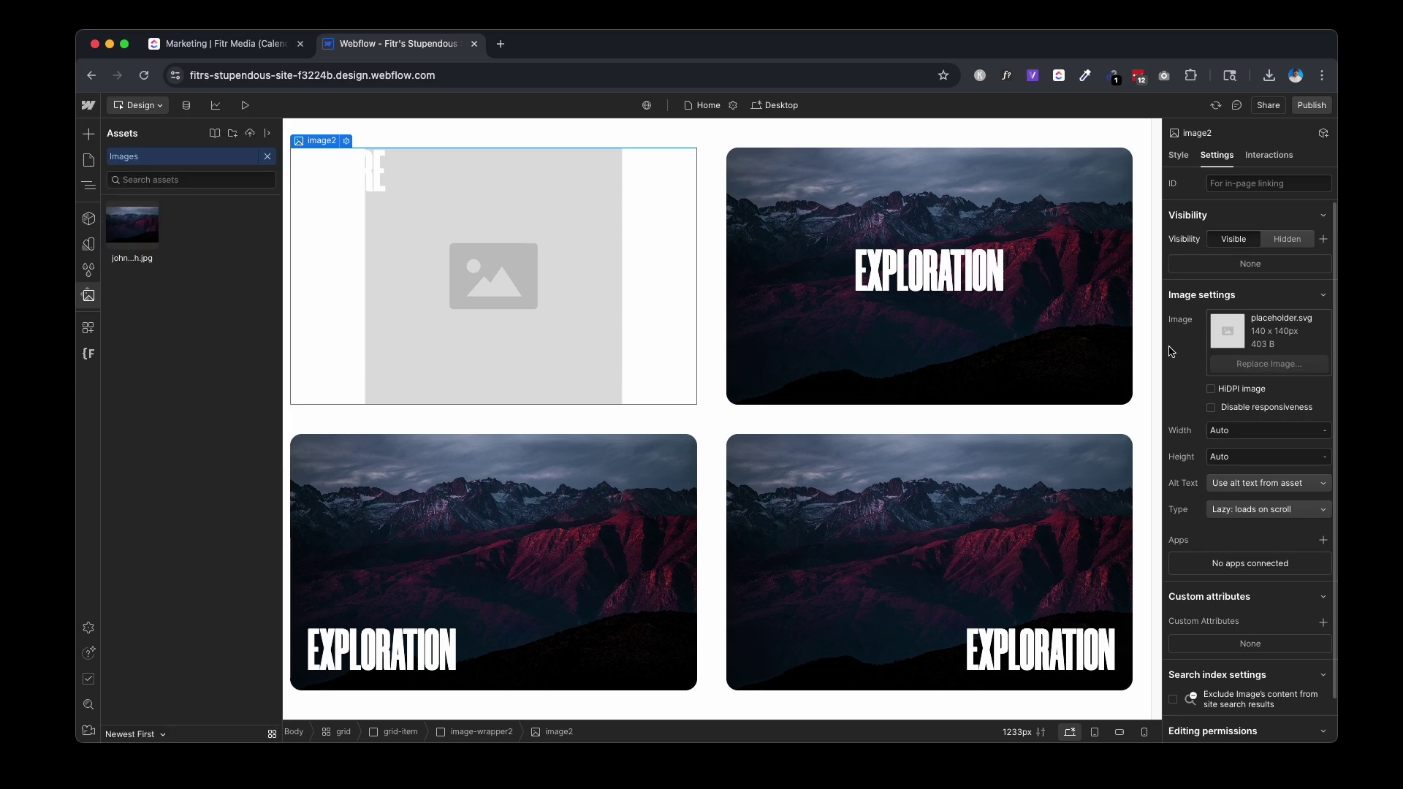
{"action": "left_click", "coordinate": [153, 228]}
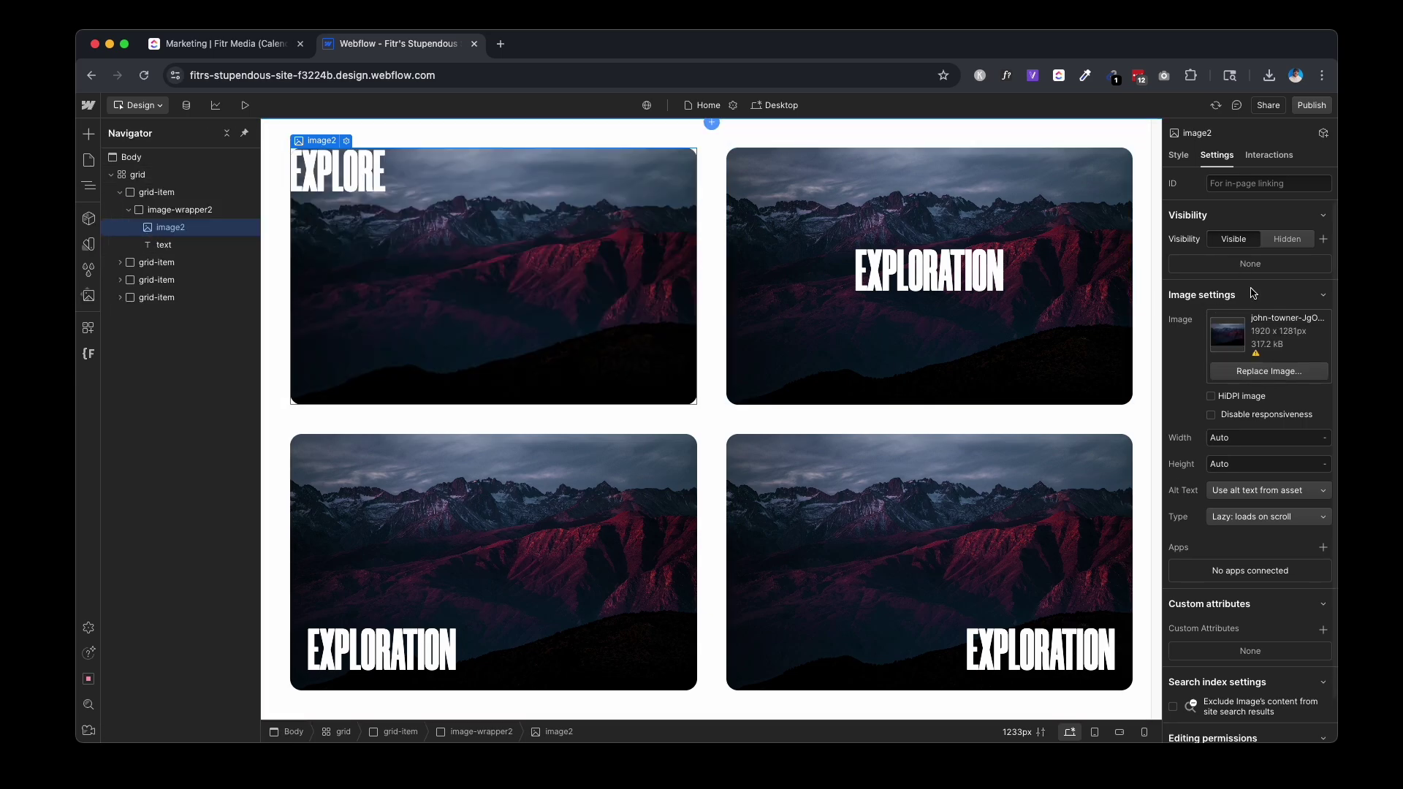
{"action": "left_click", "coordinate": [1178, 156]}
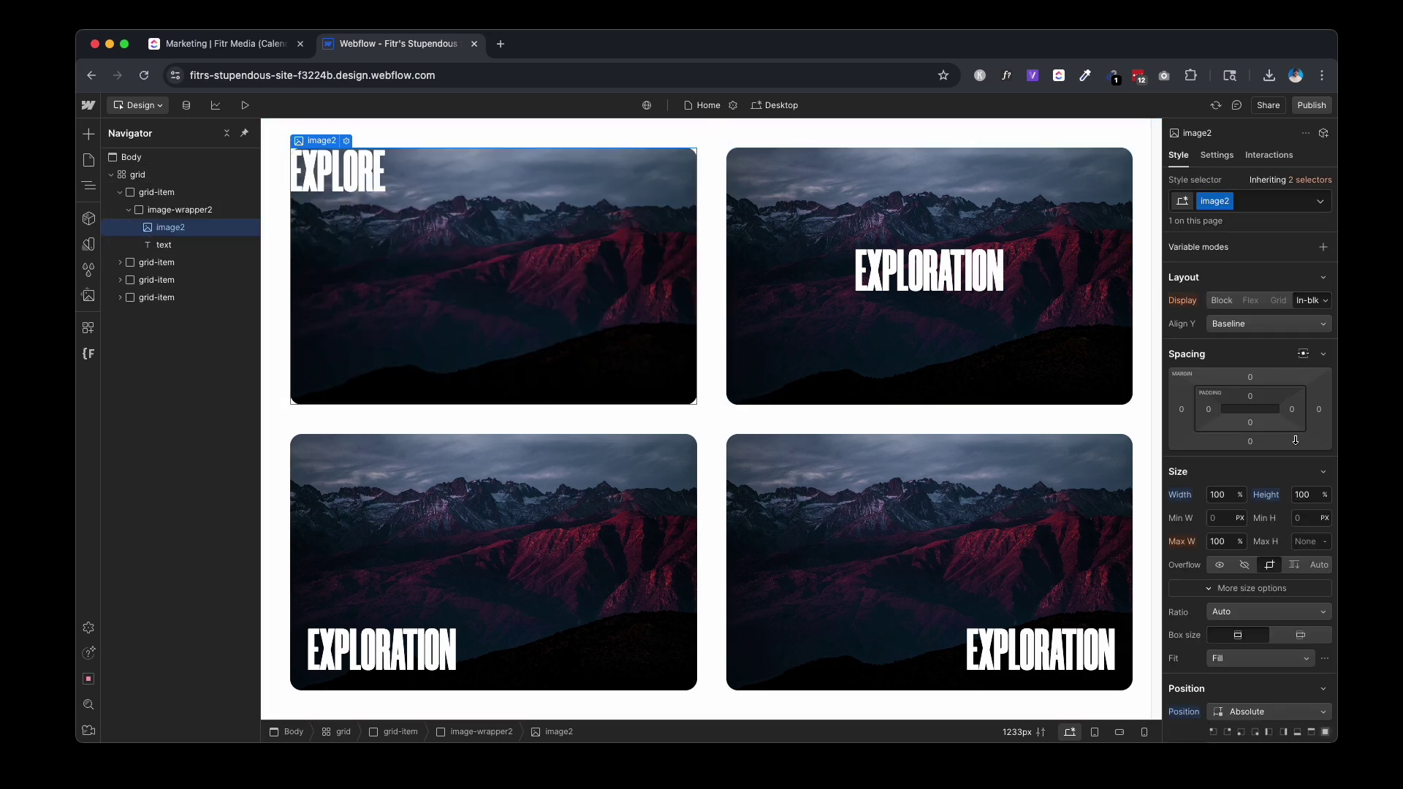
{"action": "scroll", "coordinate": [1296, 440], "scroll_direction": "down", "scroll_amount": 3}
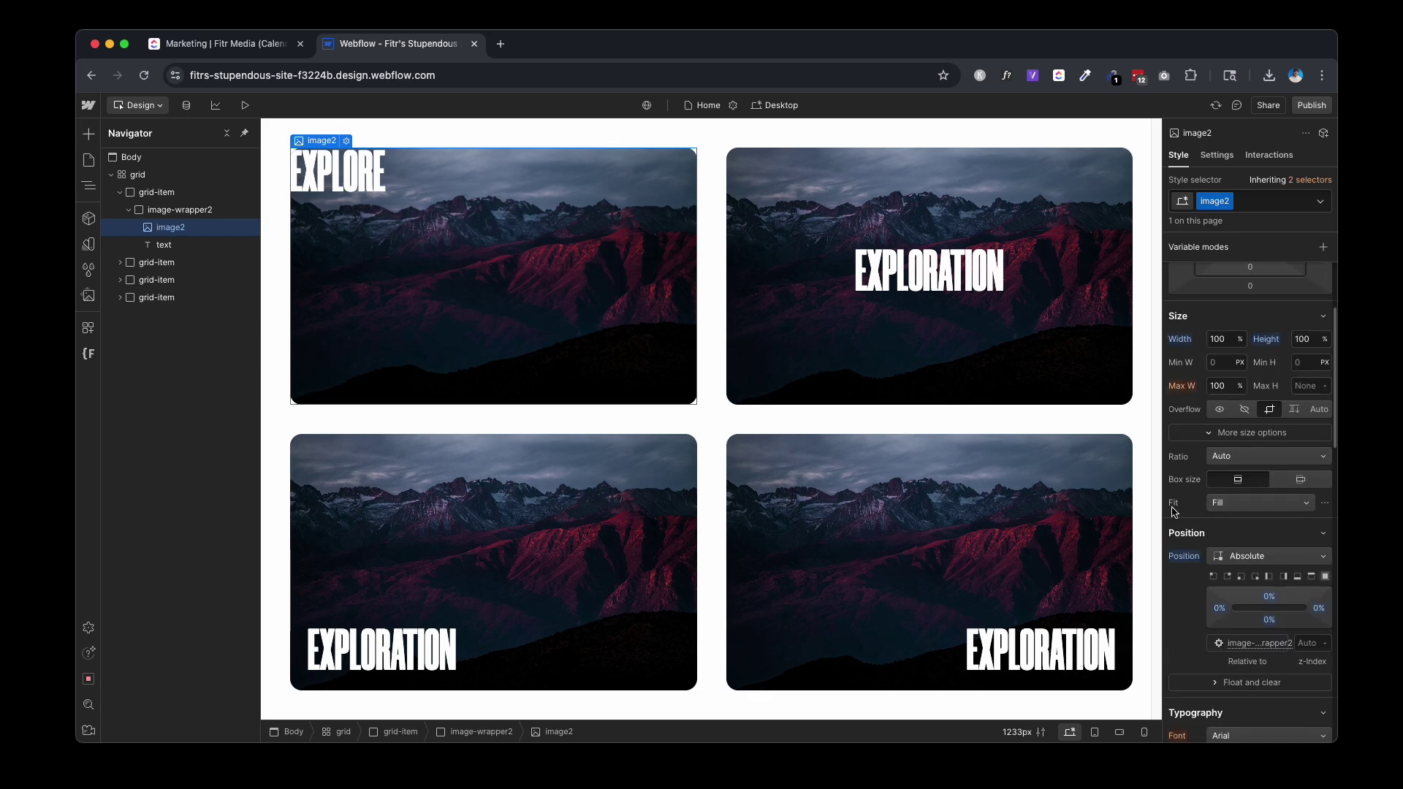
{"action": "left_click", "coordinate": [1230, 506]}
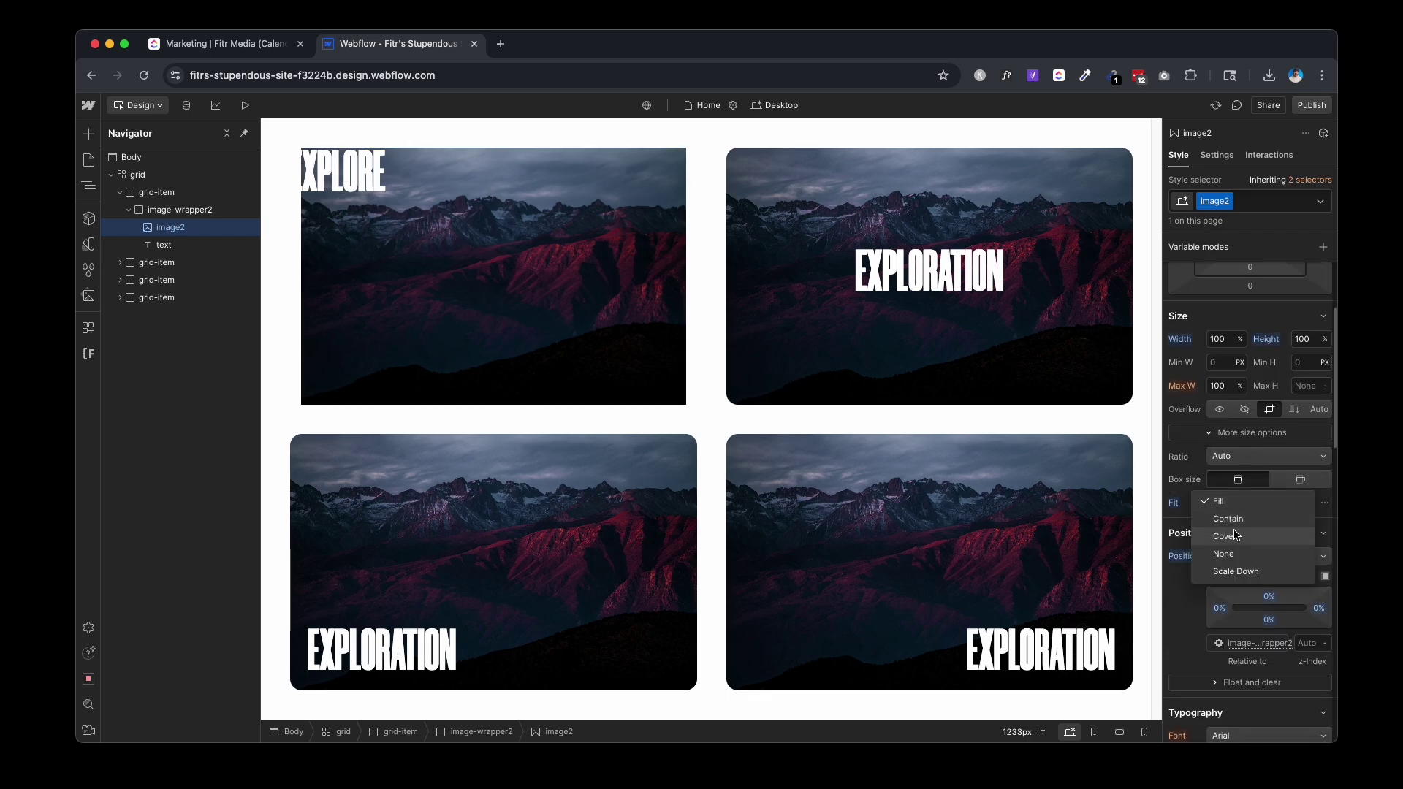
{"action": "left_click", "coordinate": [1234, 537]}
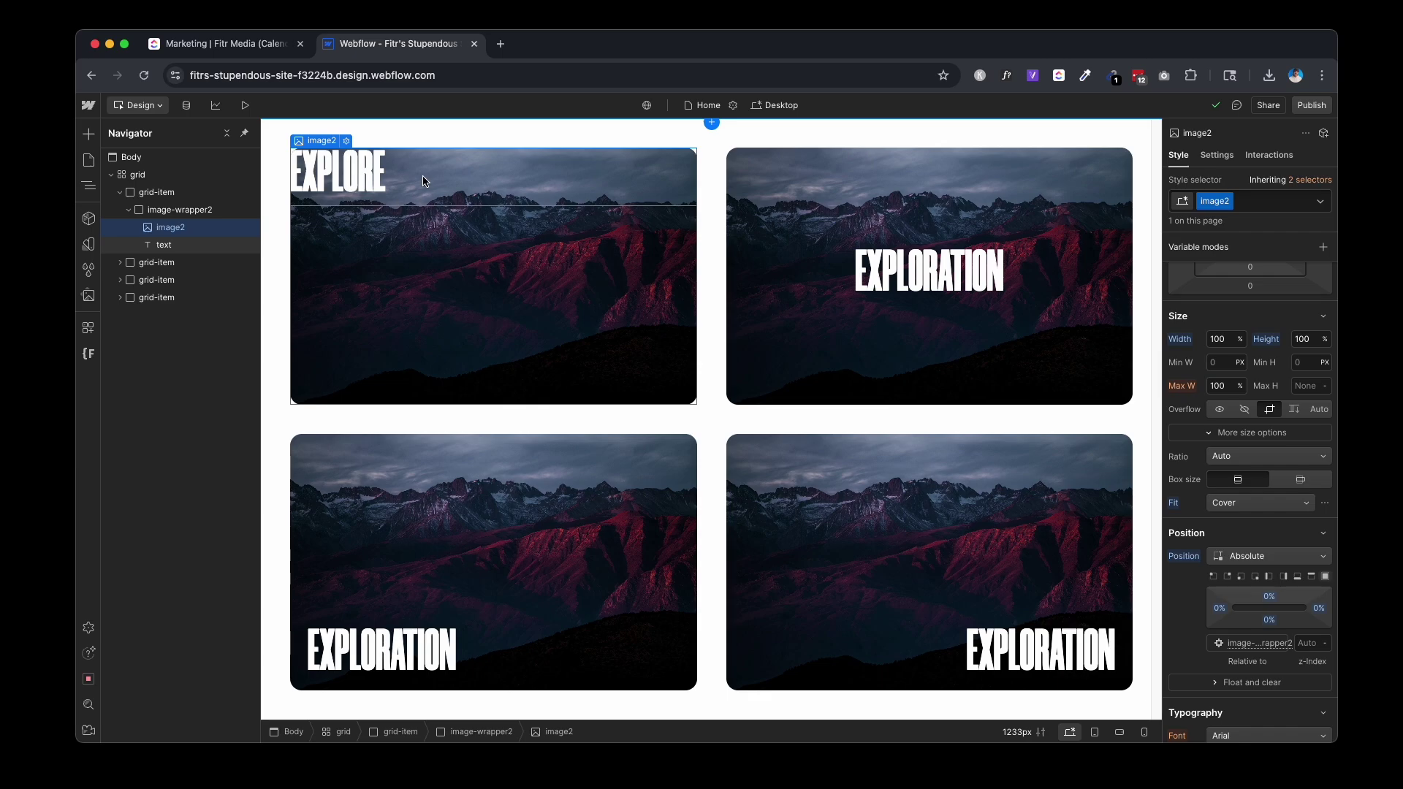
Give image-wrapper2 Flex display centred on both axes so EXPLORE sits mid-card
{"action": "left_click", "coordinate": [180, 213]}
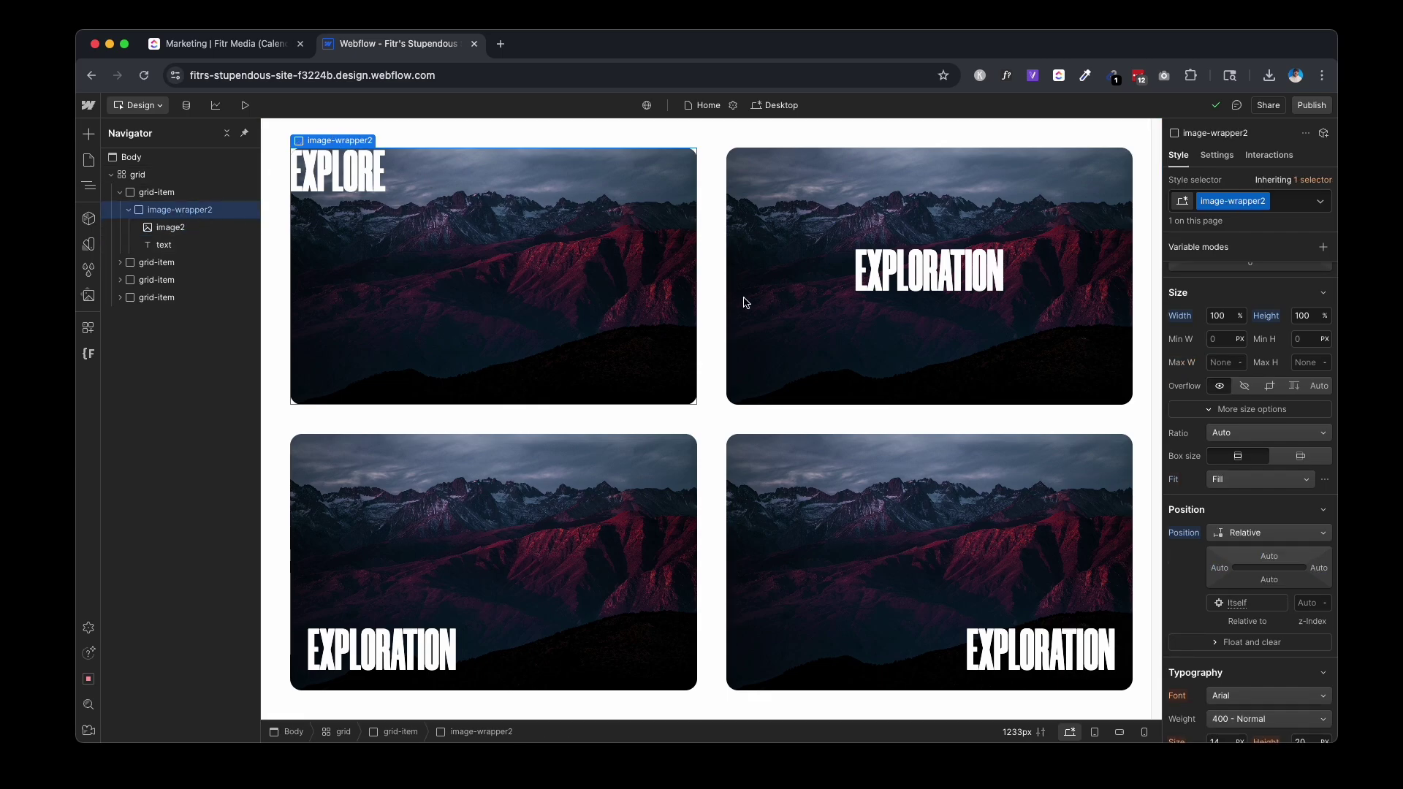
{"action": "scroll", "coordinate": [1252, 390], "scroll_direction": "up", "scroll_amount": 3}
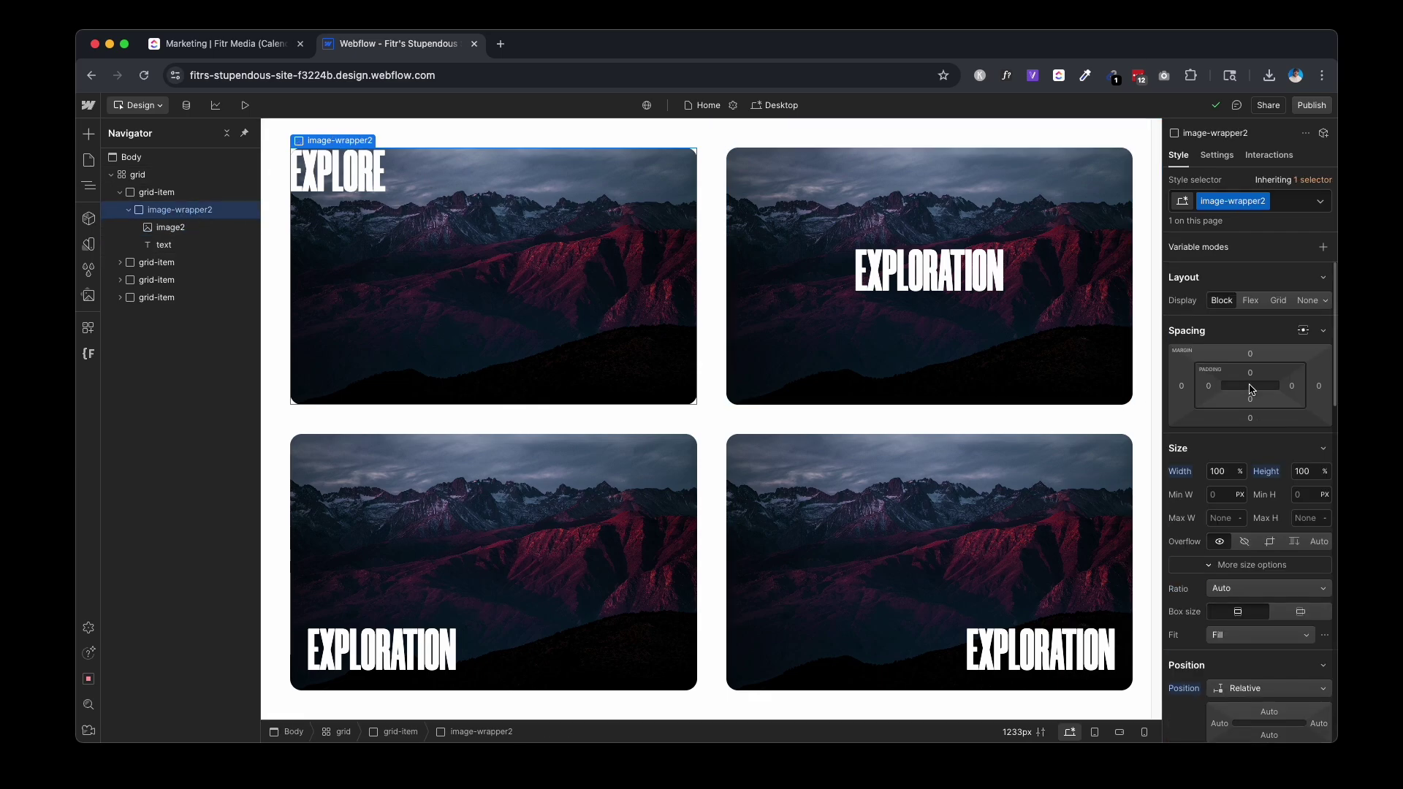
{"action": "left_click", "coordinate": [1251, 301]}
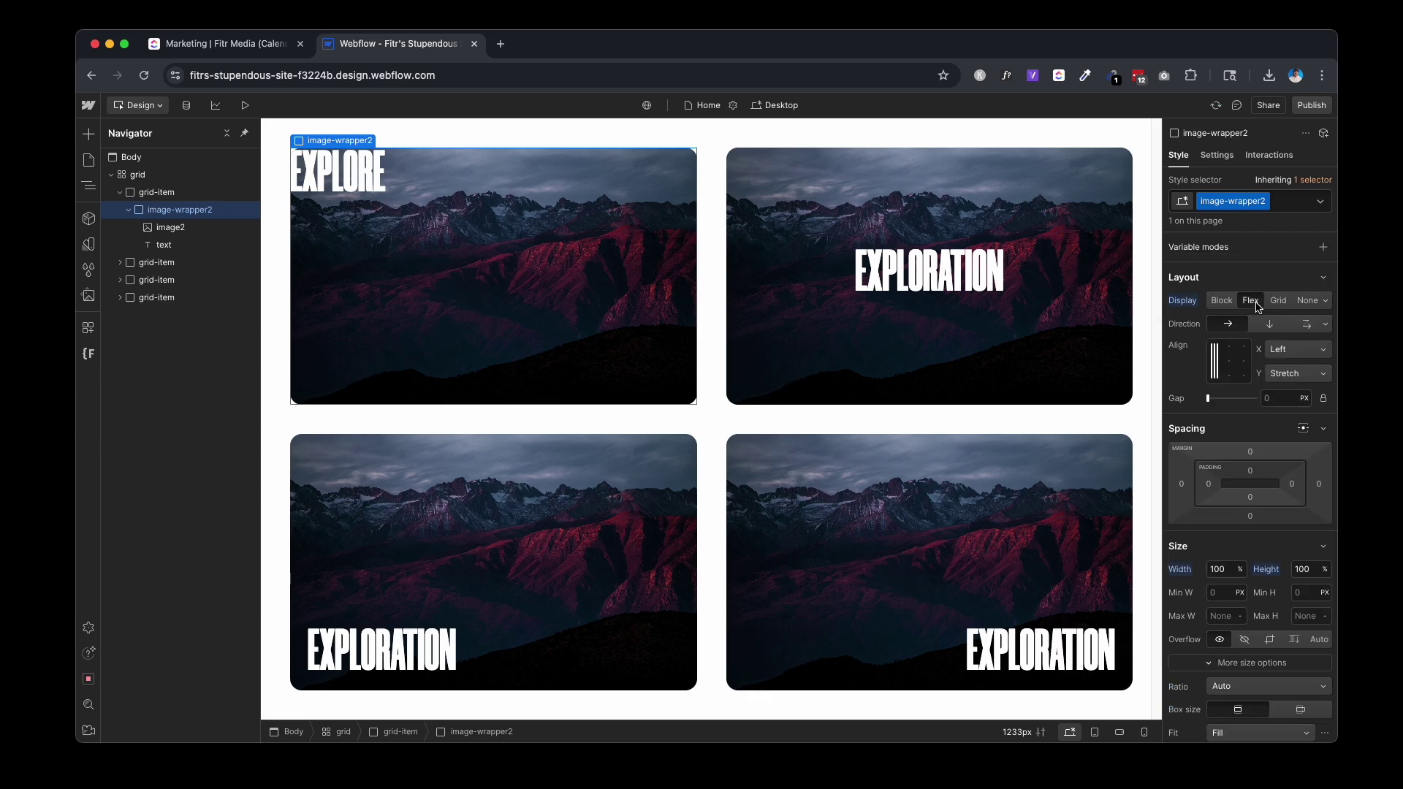
{"action": "left_click", "coordinate": [1230, 363]}
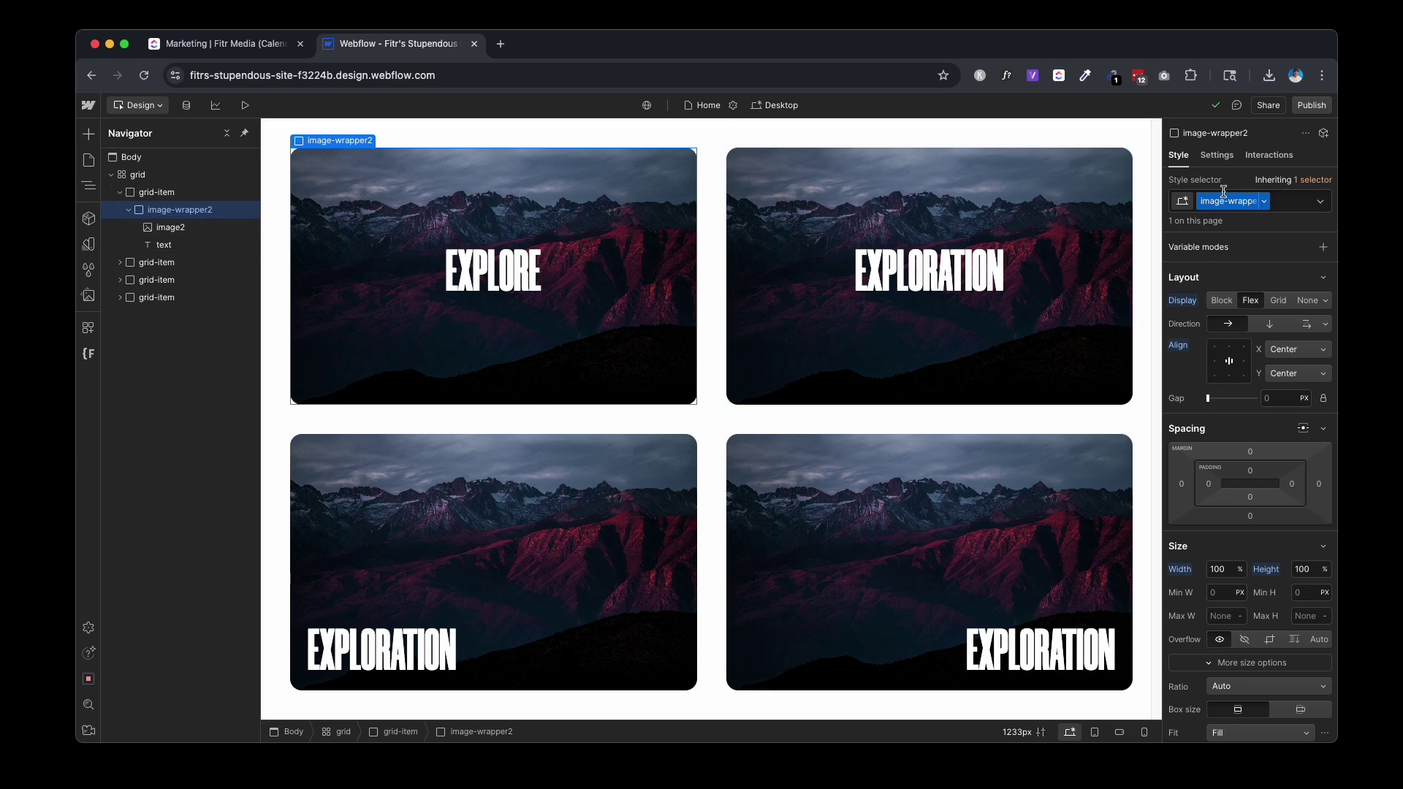
Add a Mouse hover trigger to image-wrapper2 that starts a new animation named 'On Hover'
{"action": "left_click", "coordinate": [1260, 165]}
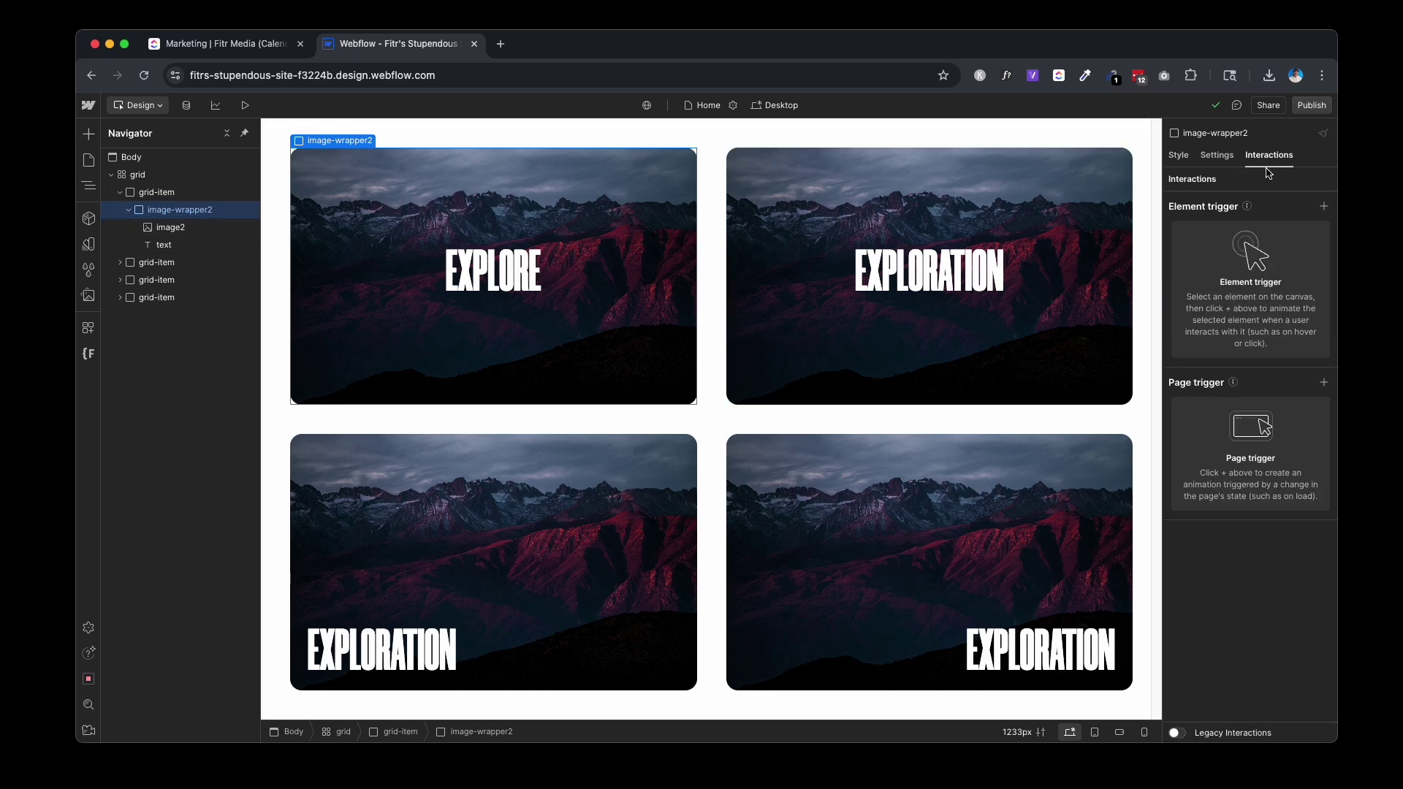
{"action": "left_click", "coordinate": [1326, 207]}
{"action": "left_click", "coordinate": [1256, 250]}
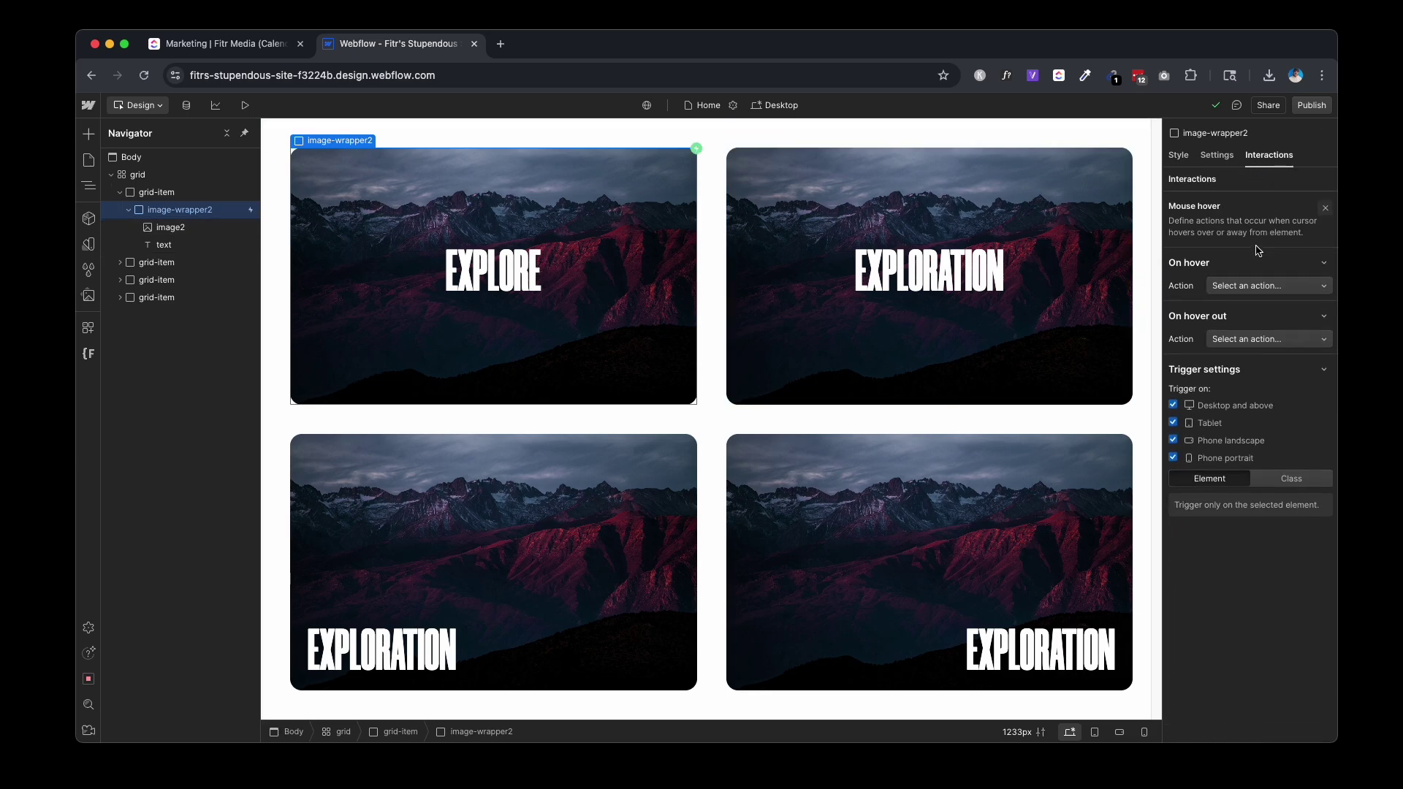
{"action": "left_click", "coordinate": [1247, 284]}
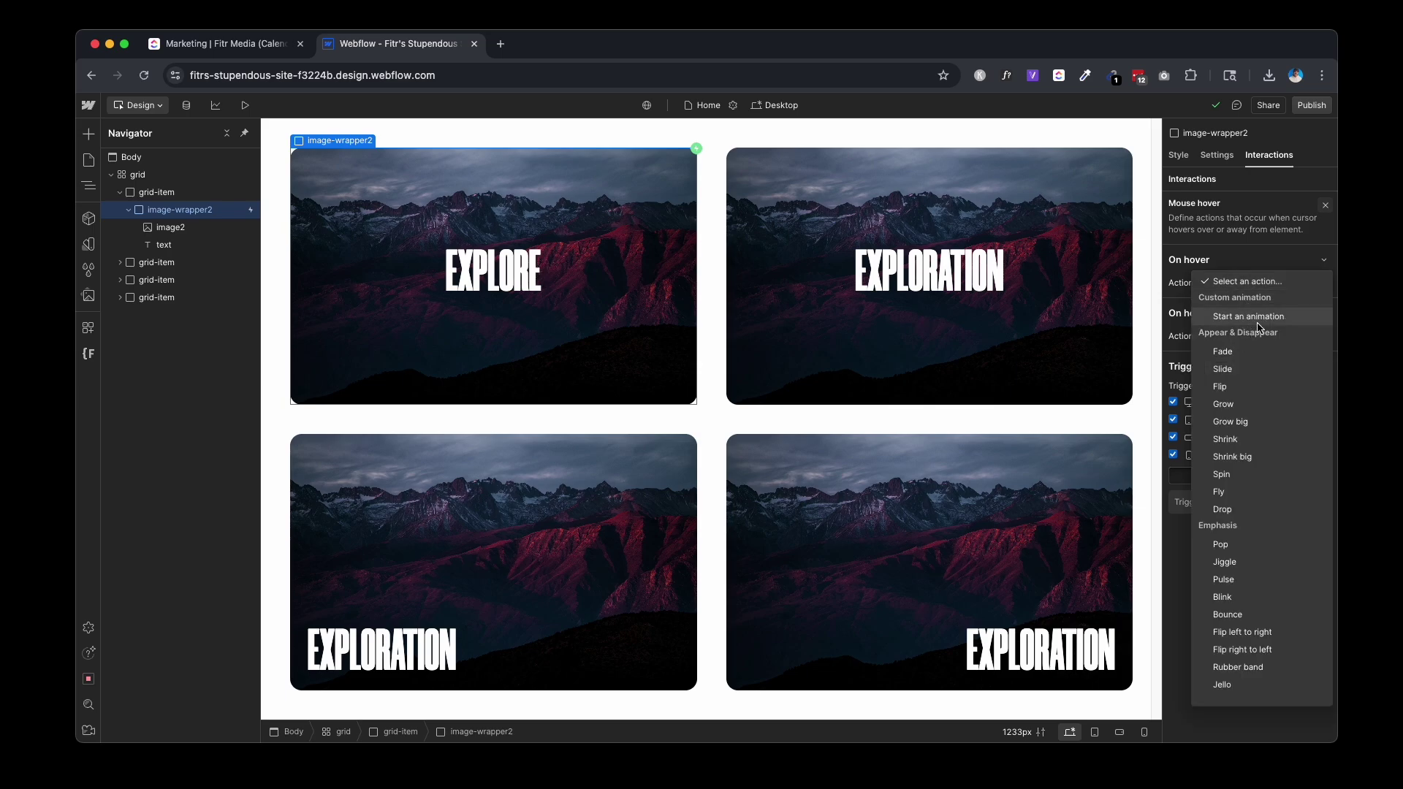
{"action": "left_click", "coordinate": [1258, 319]}
{"action": "left_click", "coordinate": [1323, 307]}
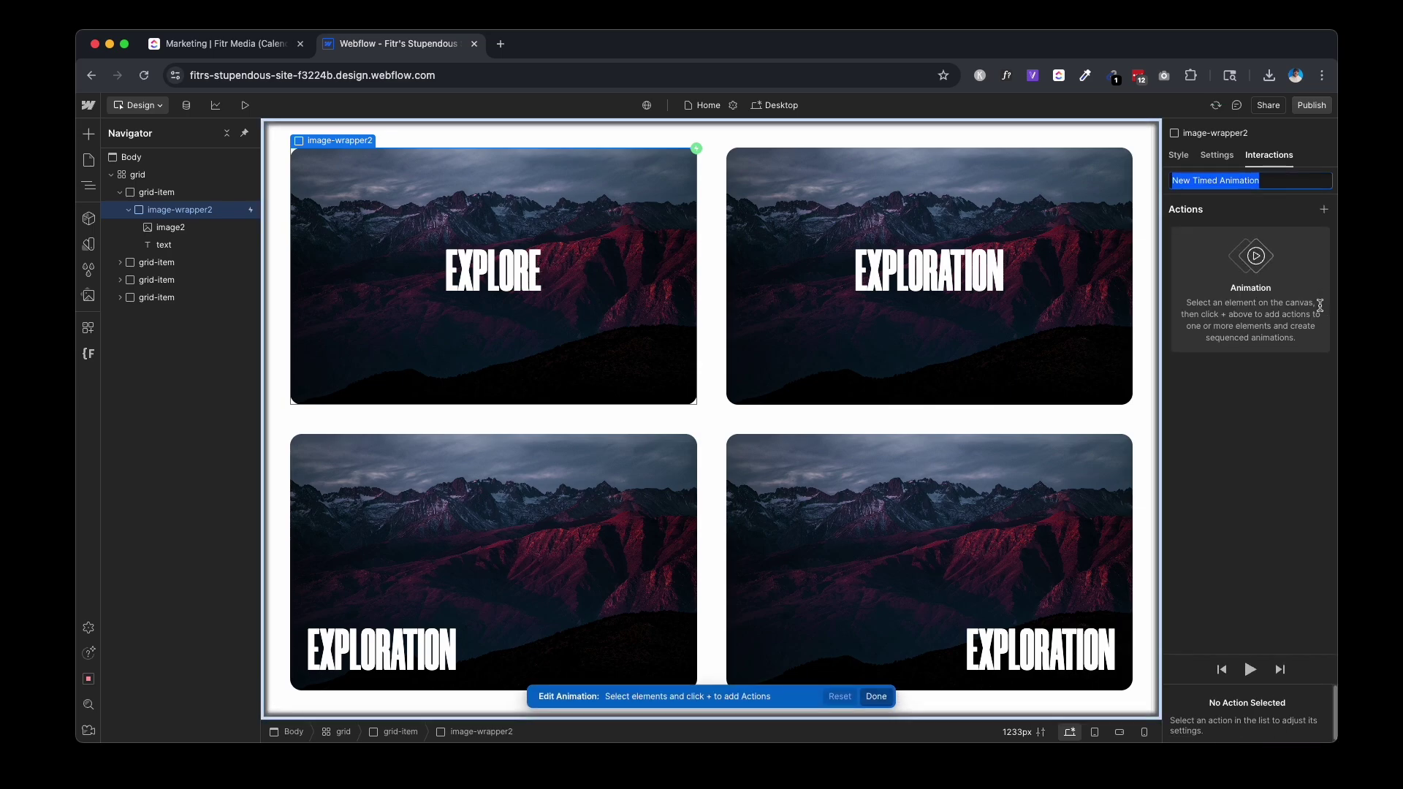
{"action": "type", "text": "On Hover"}
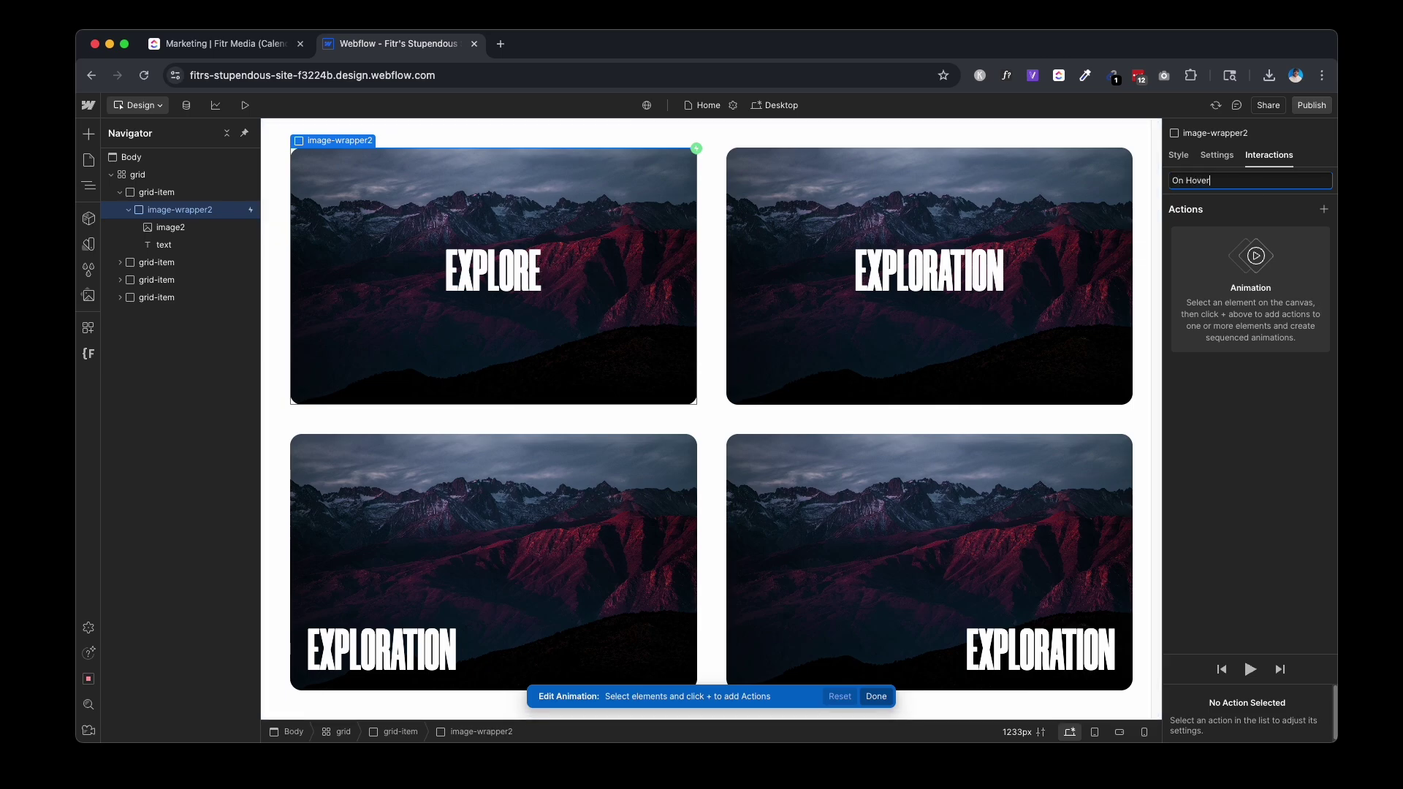
{"action": "key", "text": "Return"}
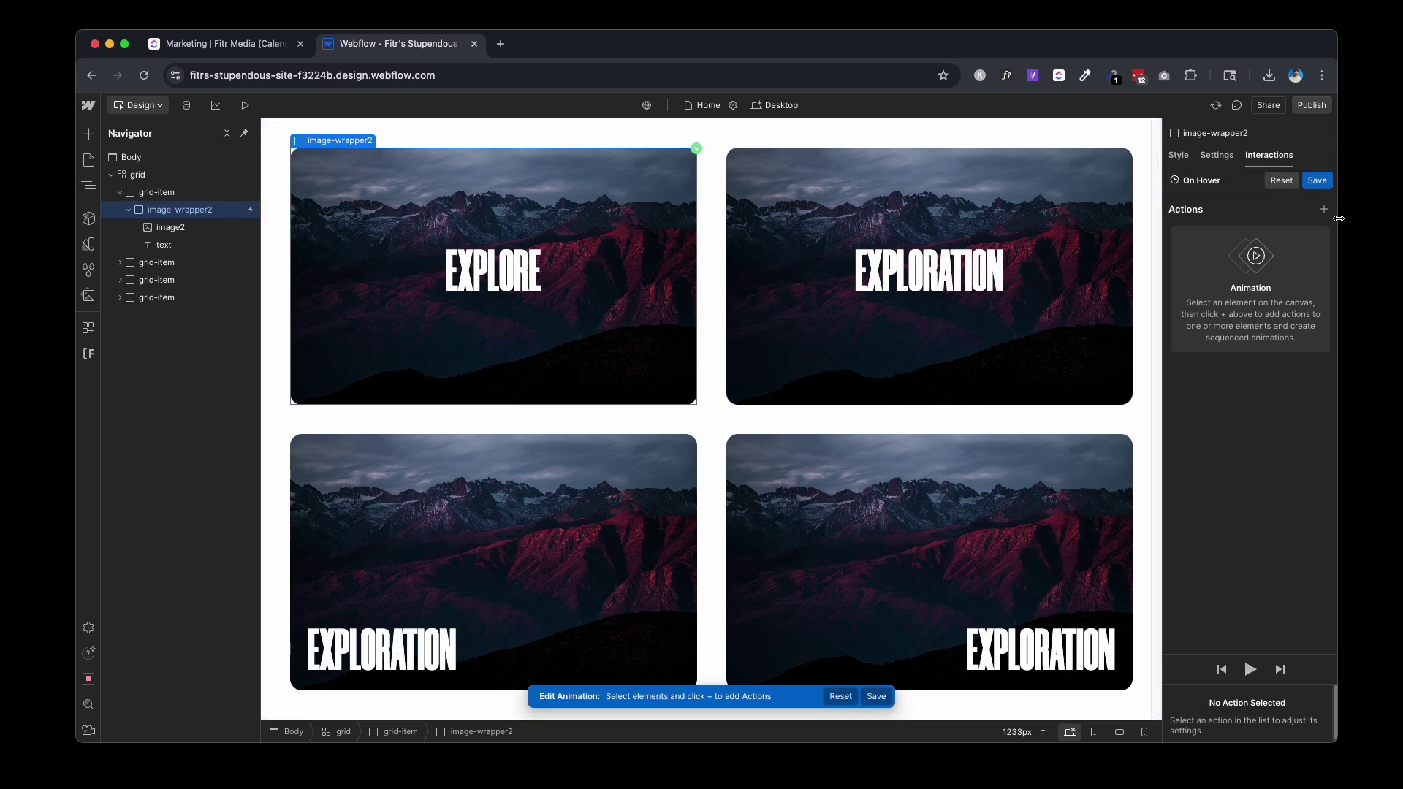
Add a Scale action on image2 as the initial state at scale 1
{"action": "left_click", "coordinate": [190, 227]}
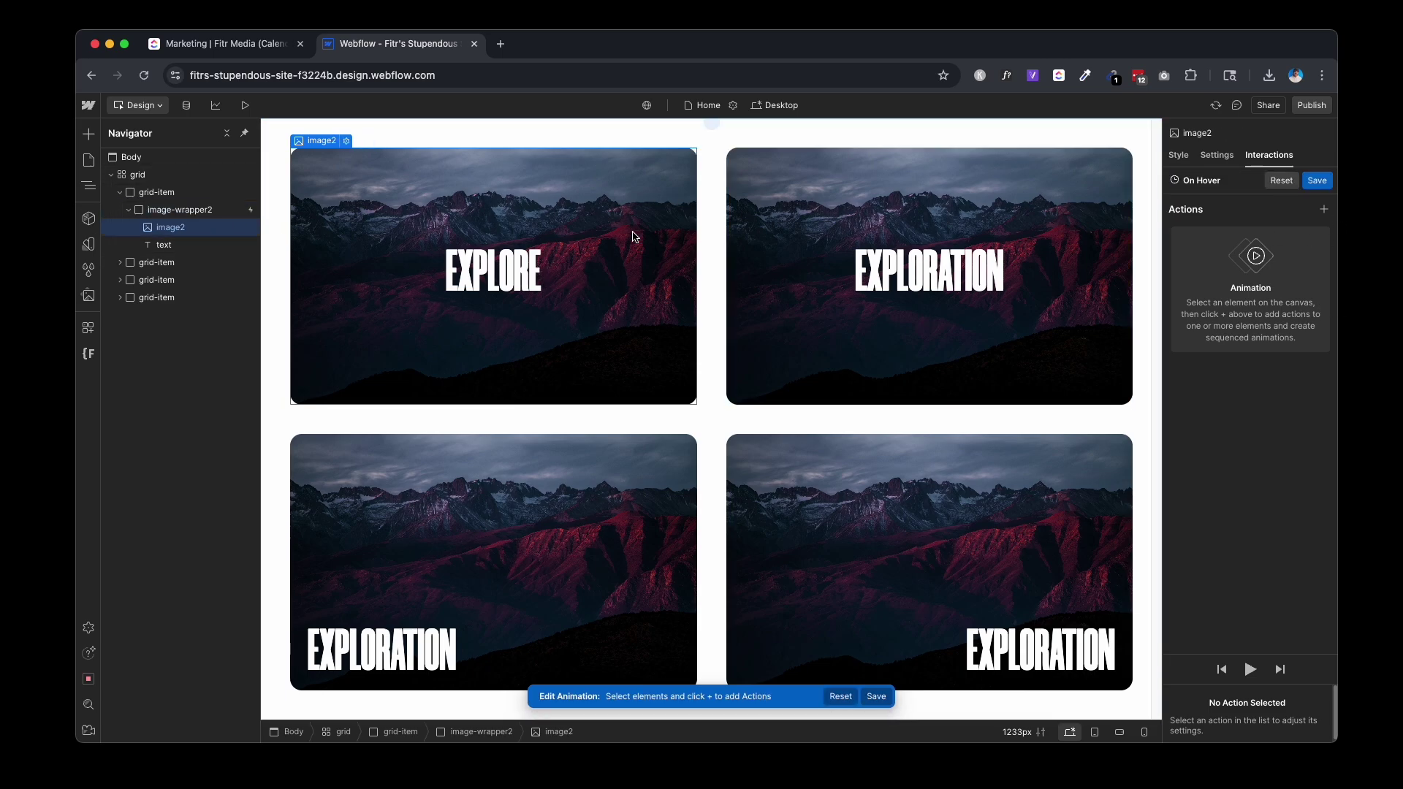
{"action": "left_click", "coordinate": [1324, 212]}
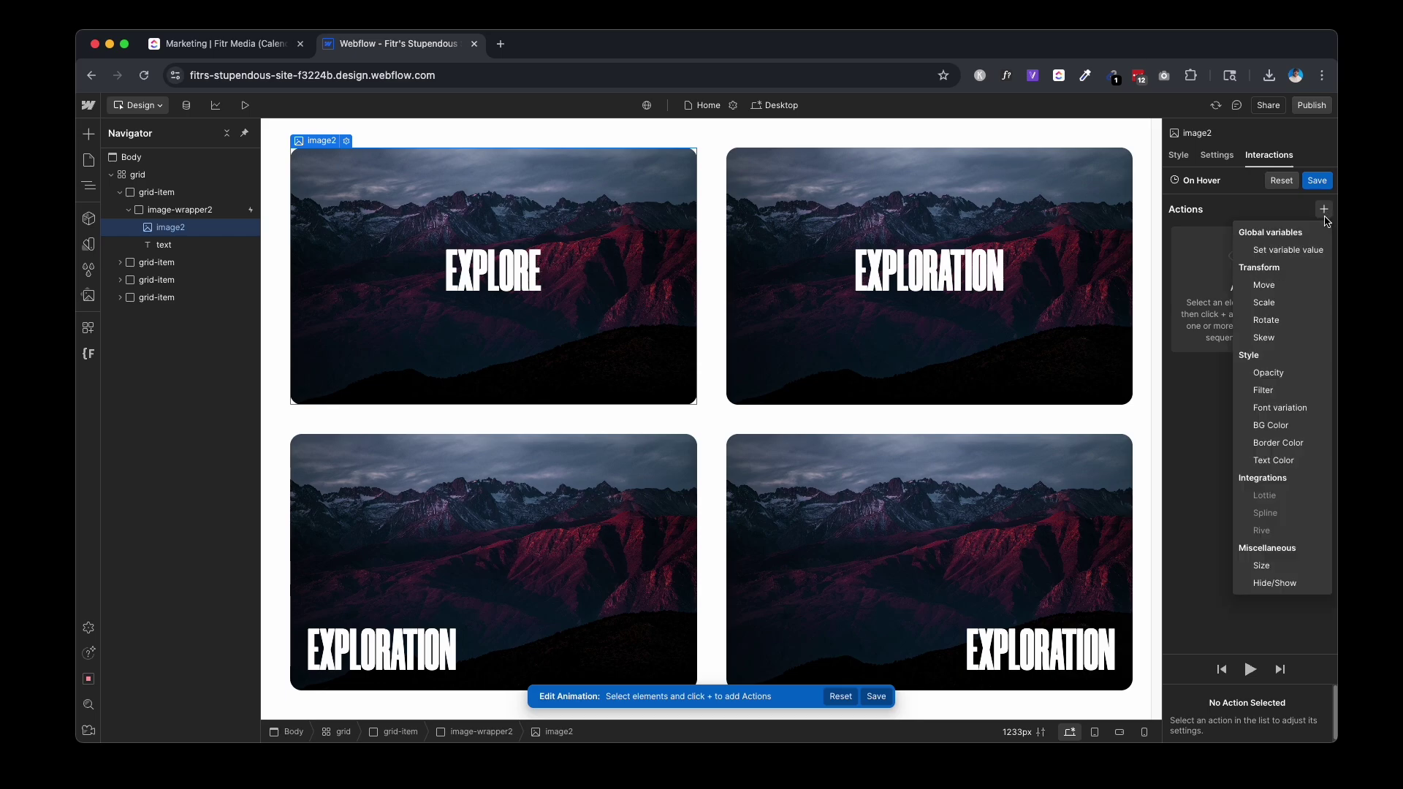
{"action": "left_click", "coordinate": [1290, 303]}
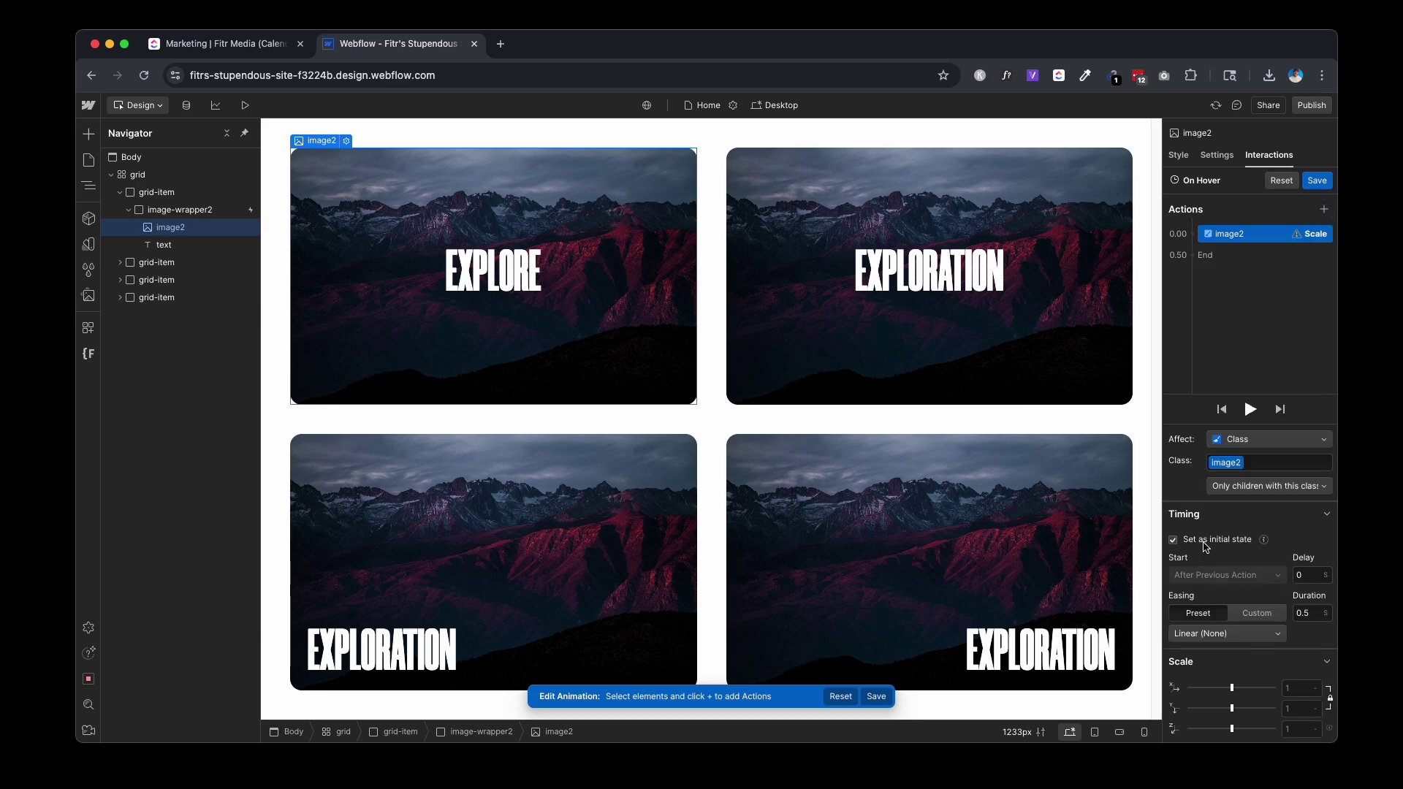
{"action": "left_click", "coordinate": [1204, 542]}
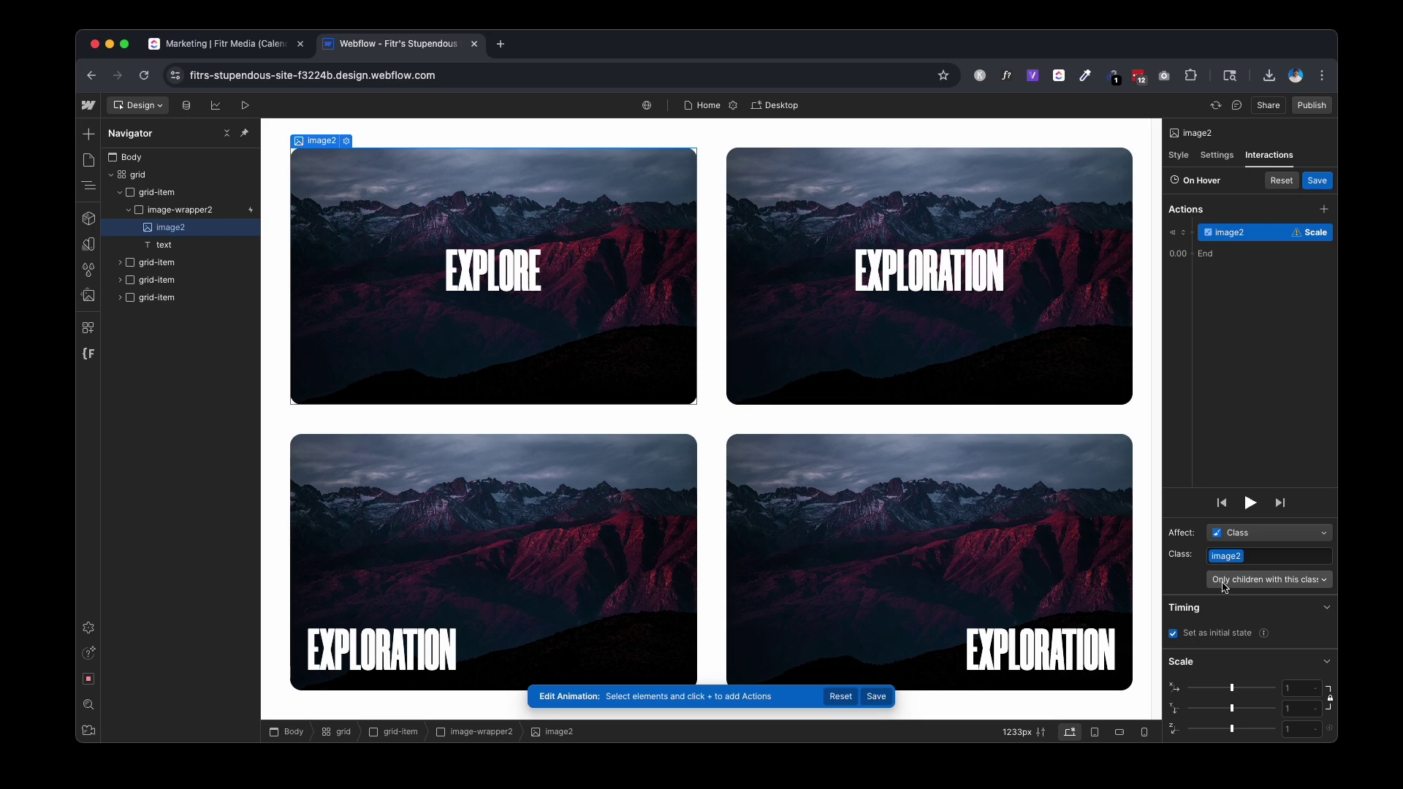
{"action": "left_click", "coordinate": [1302, 694]}
{"action": "type", "text": "1"}
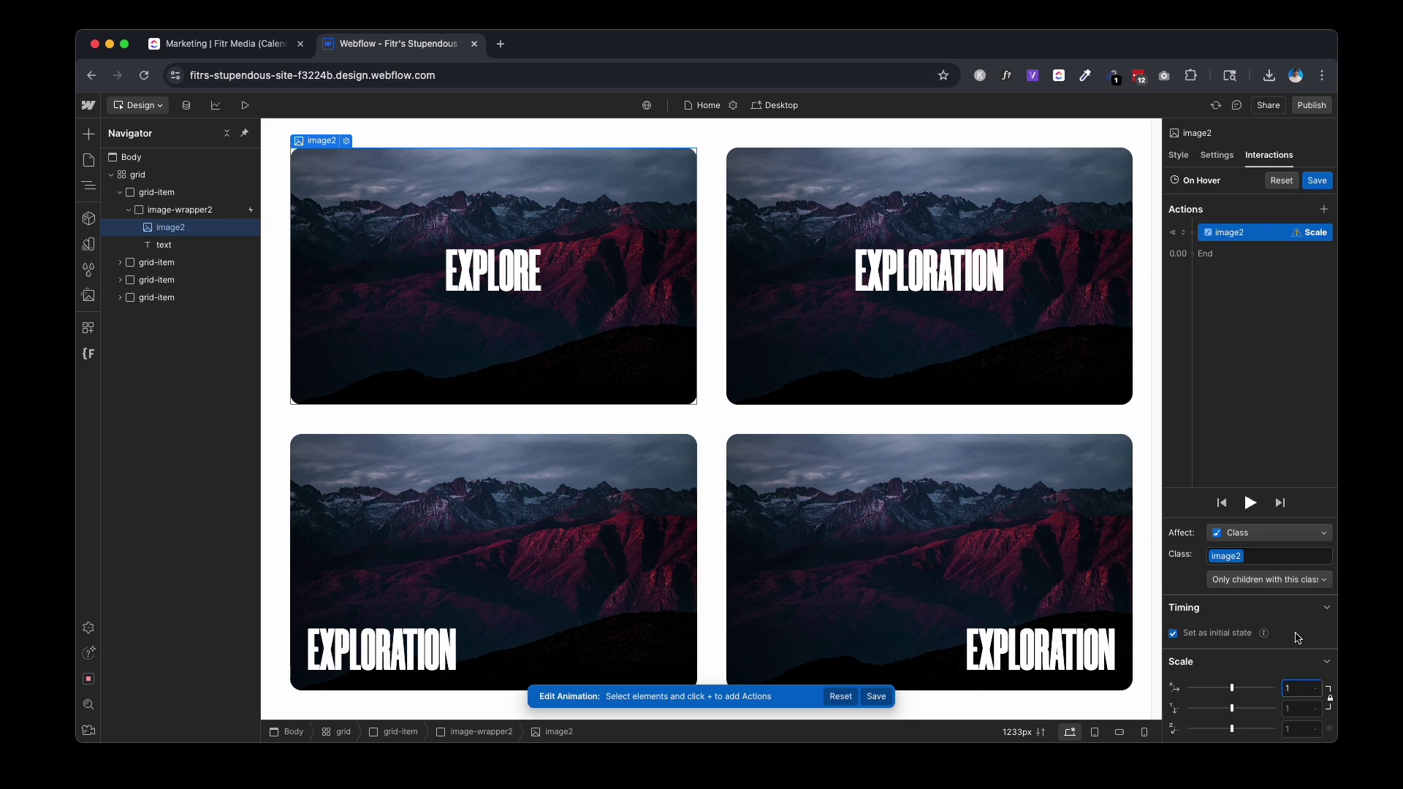
{"action": "left_click", "coordinate": [1297, 639]}
Add a second Scale action with Ease easing to scale 1.1, then play it
{"action": "left_click", "coordinate": [1201, 254]}
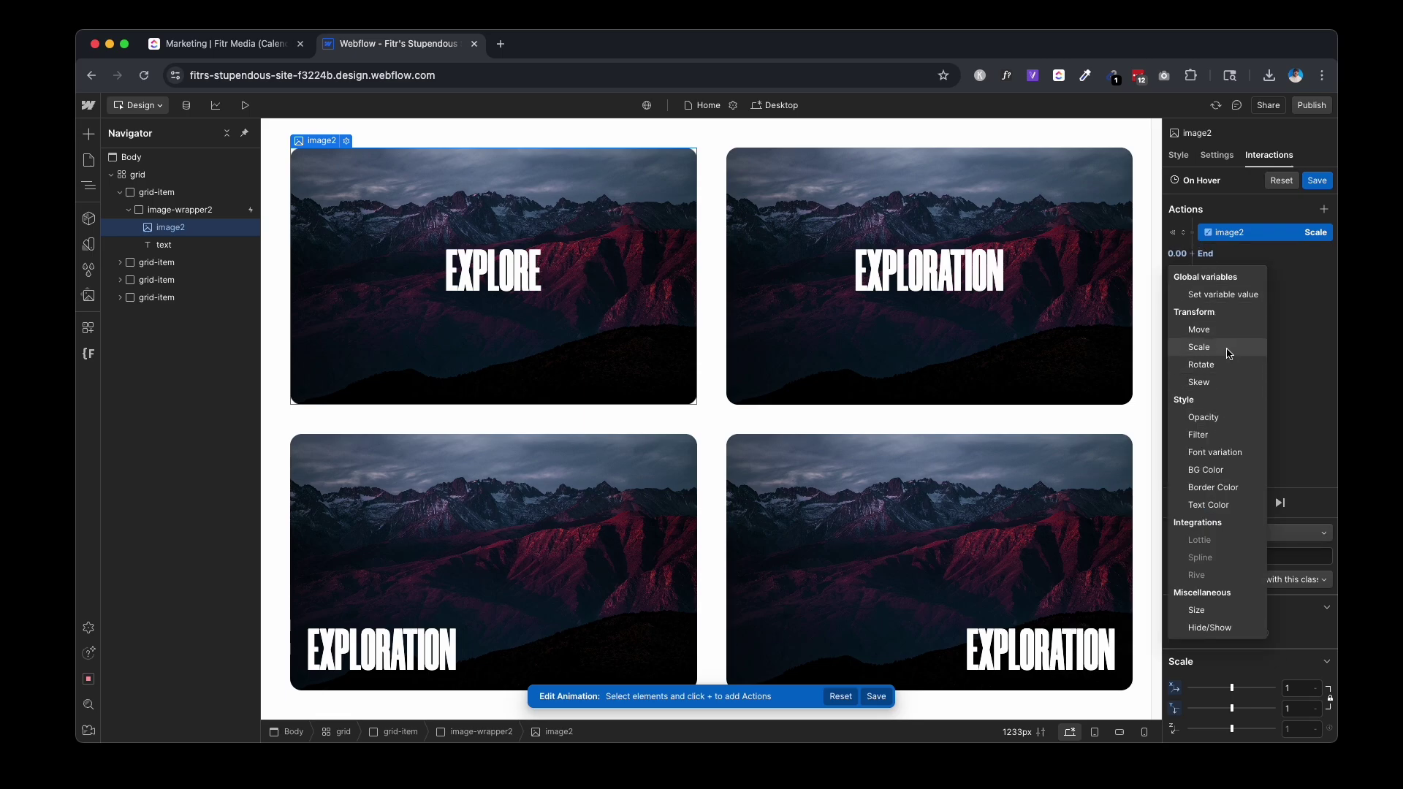
{"action": "left_click", "coordinate": [1228, 347]}
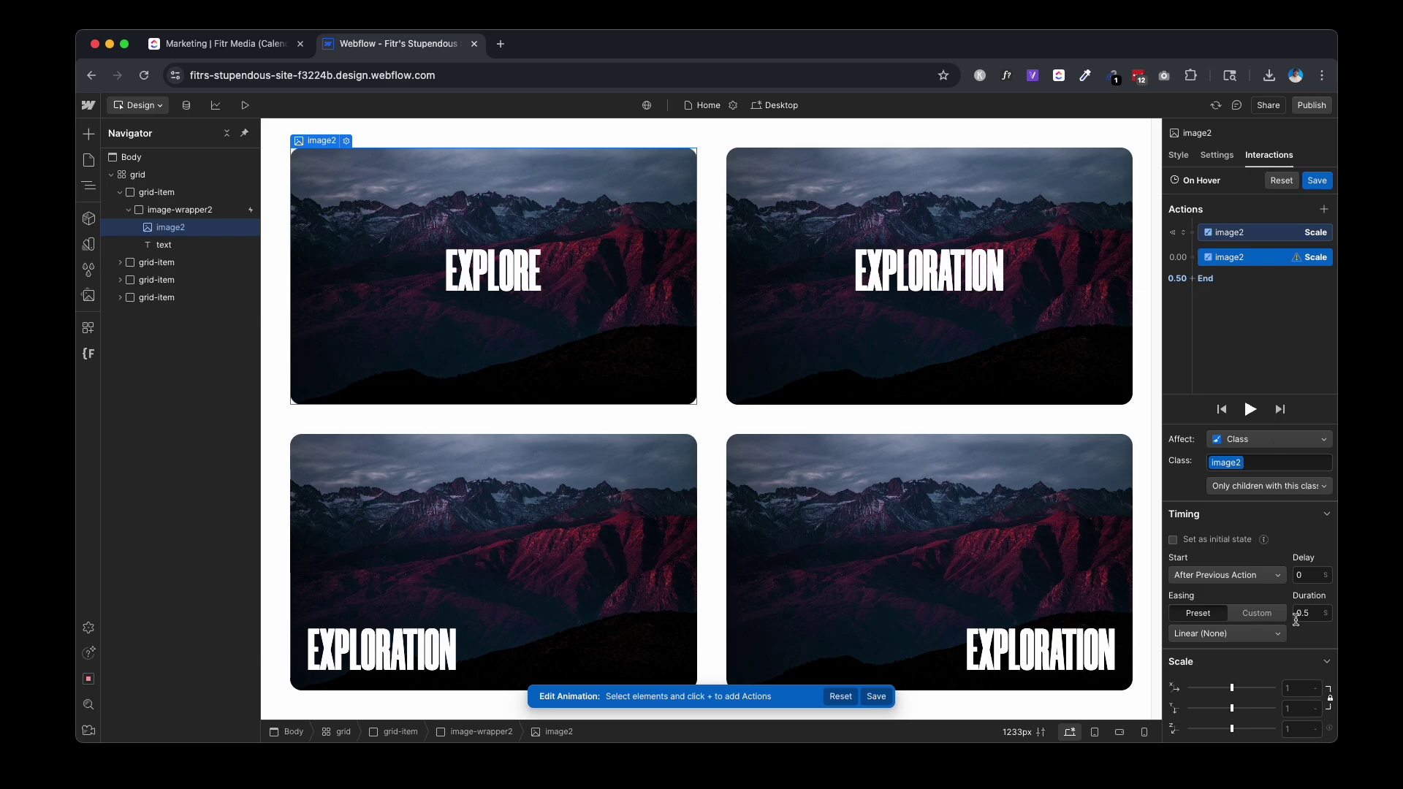
{"action": "left_click", "coordinate": [1264, 634]}
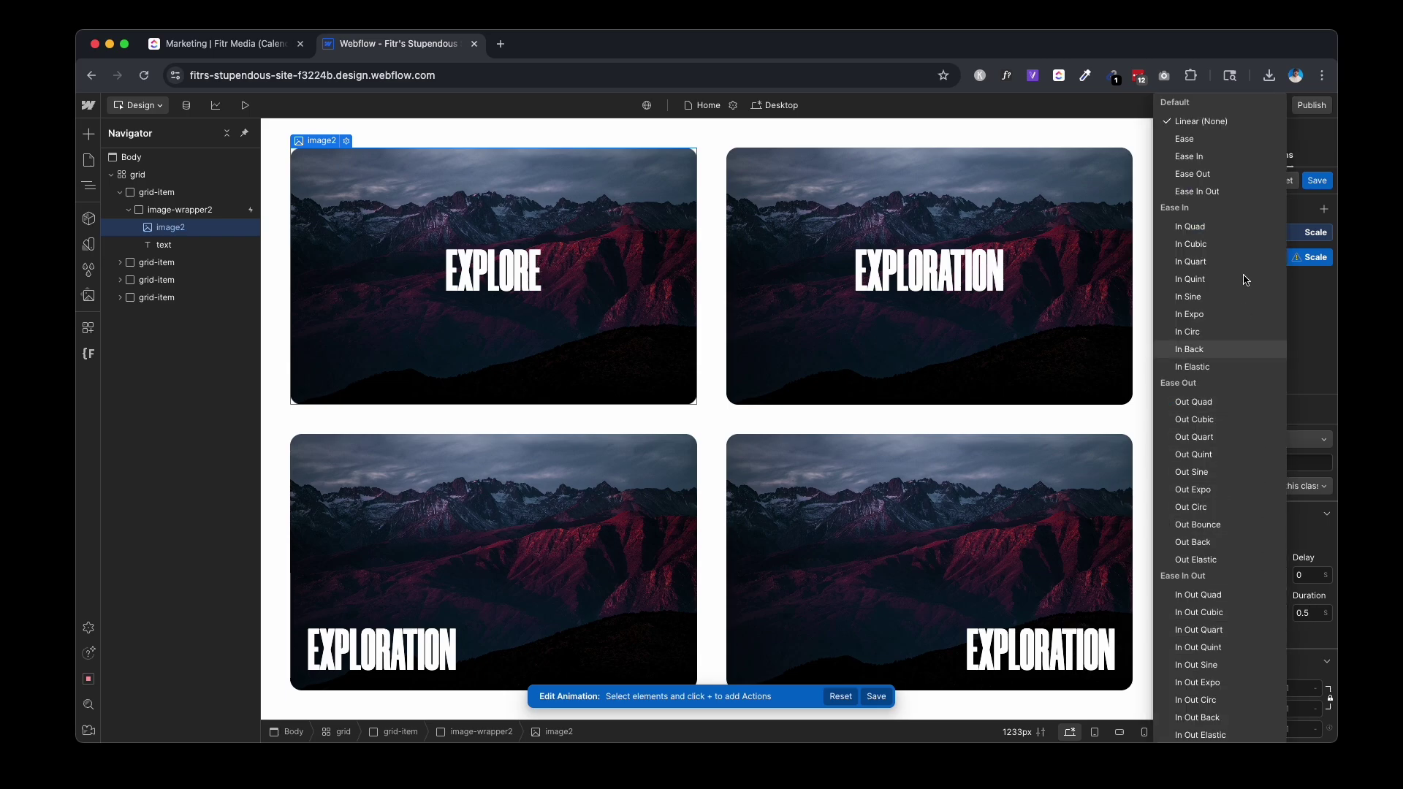
{"action": "left_click", "coordinate": [1242, 139]}
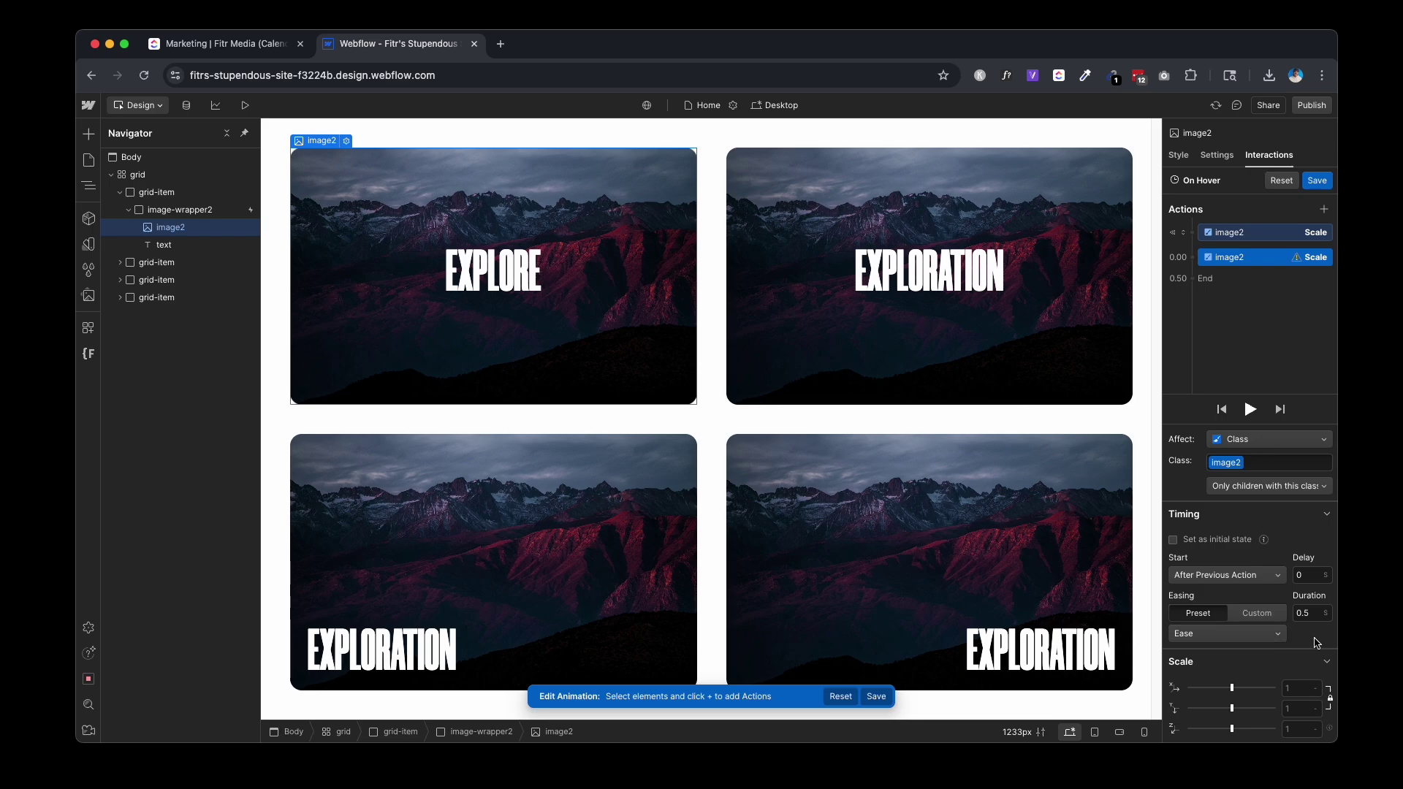
{"action": "left_click", "coordinate": [1297, 688]}
{"action": "type", "text": "1.5"}
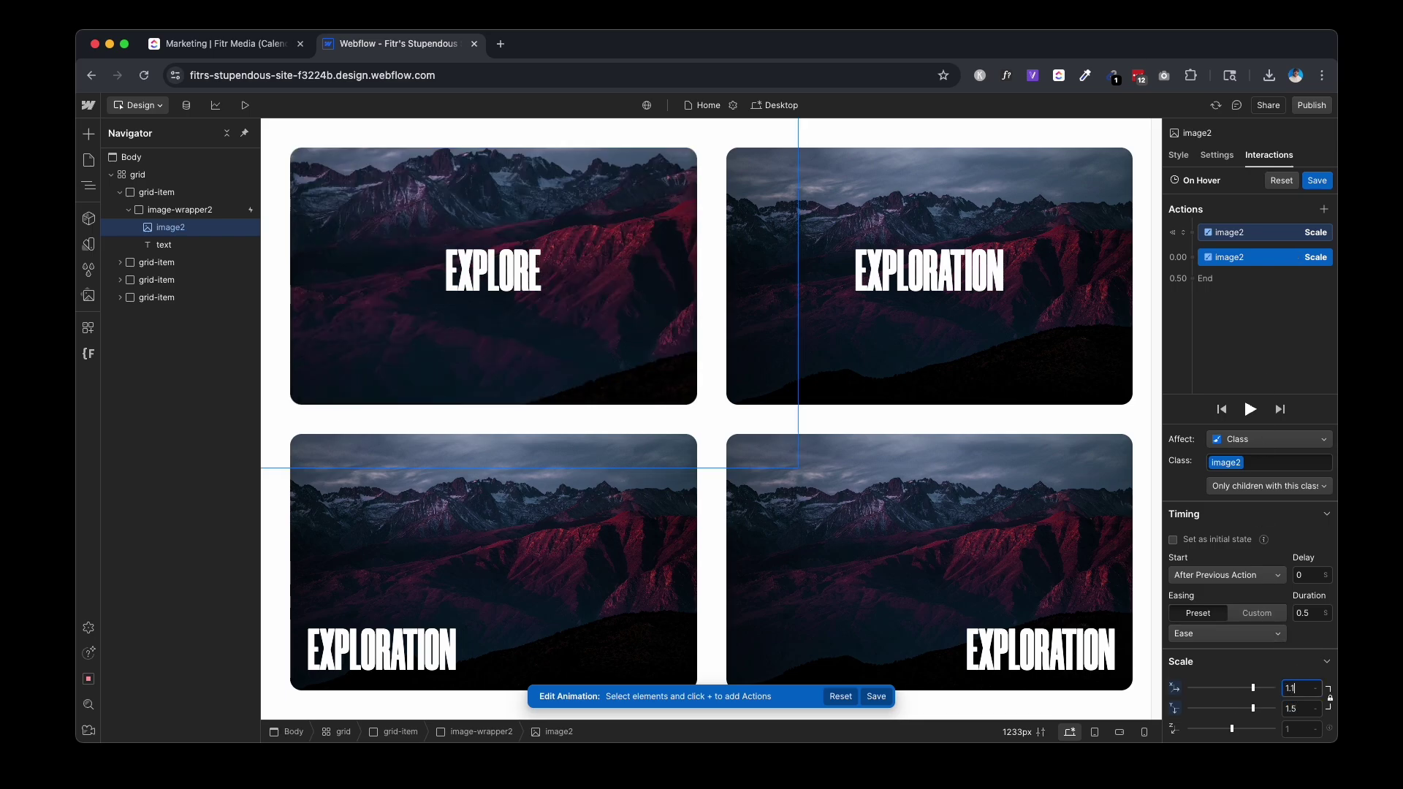
{"action": "key", "text": "Return"}
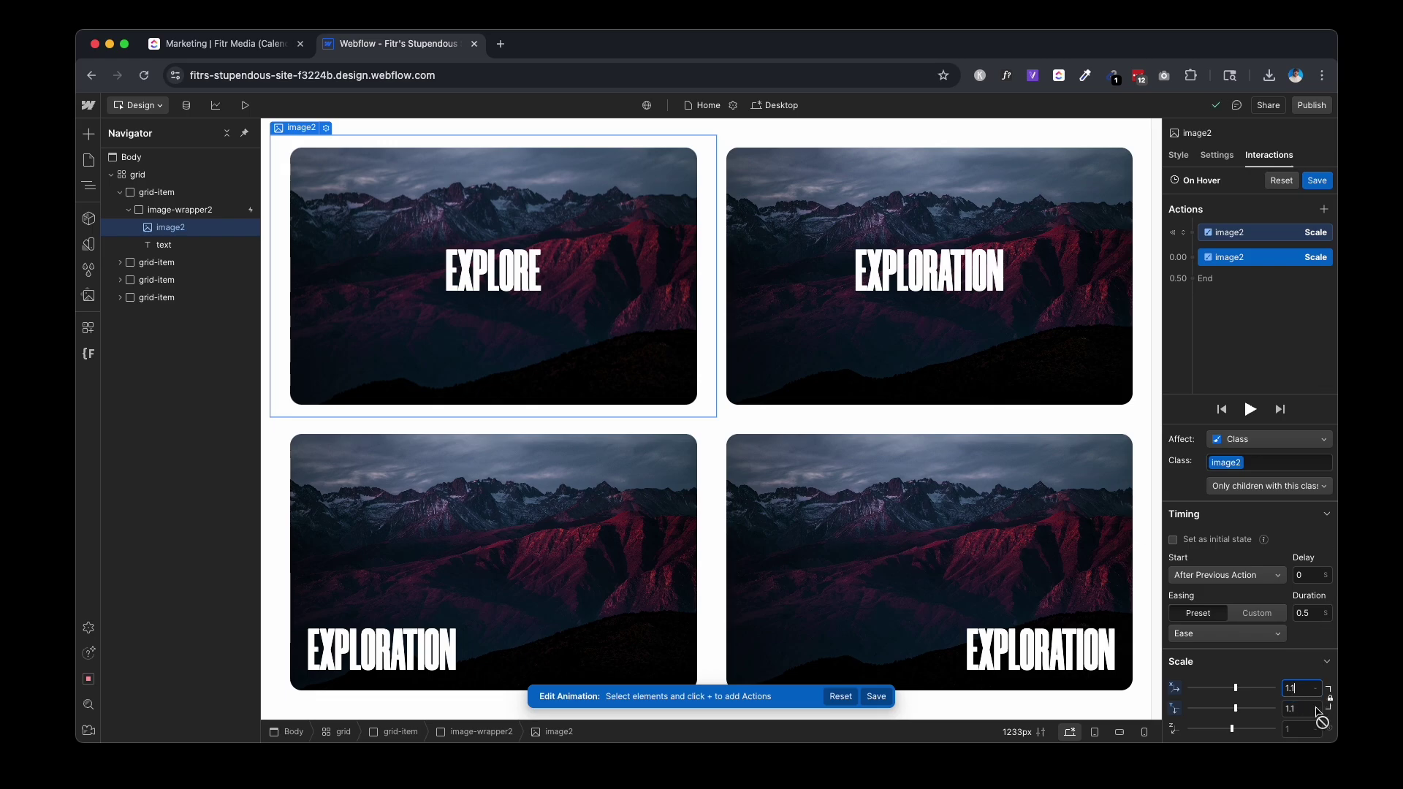
{"action": "left_click", "coordinate": [1331, 698]}
{"action": "left_click", "coordinate": [1250, 410]}
Save the On Hover animation, preview the hover effect, and return to the Designer
{"action": "left_click", "coordinate": [1316, 184]}
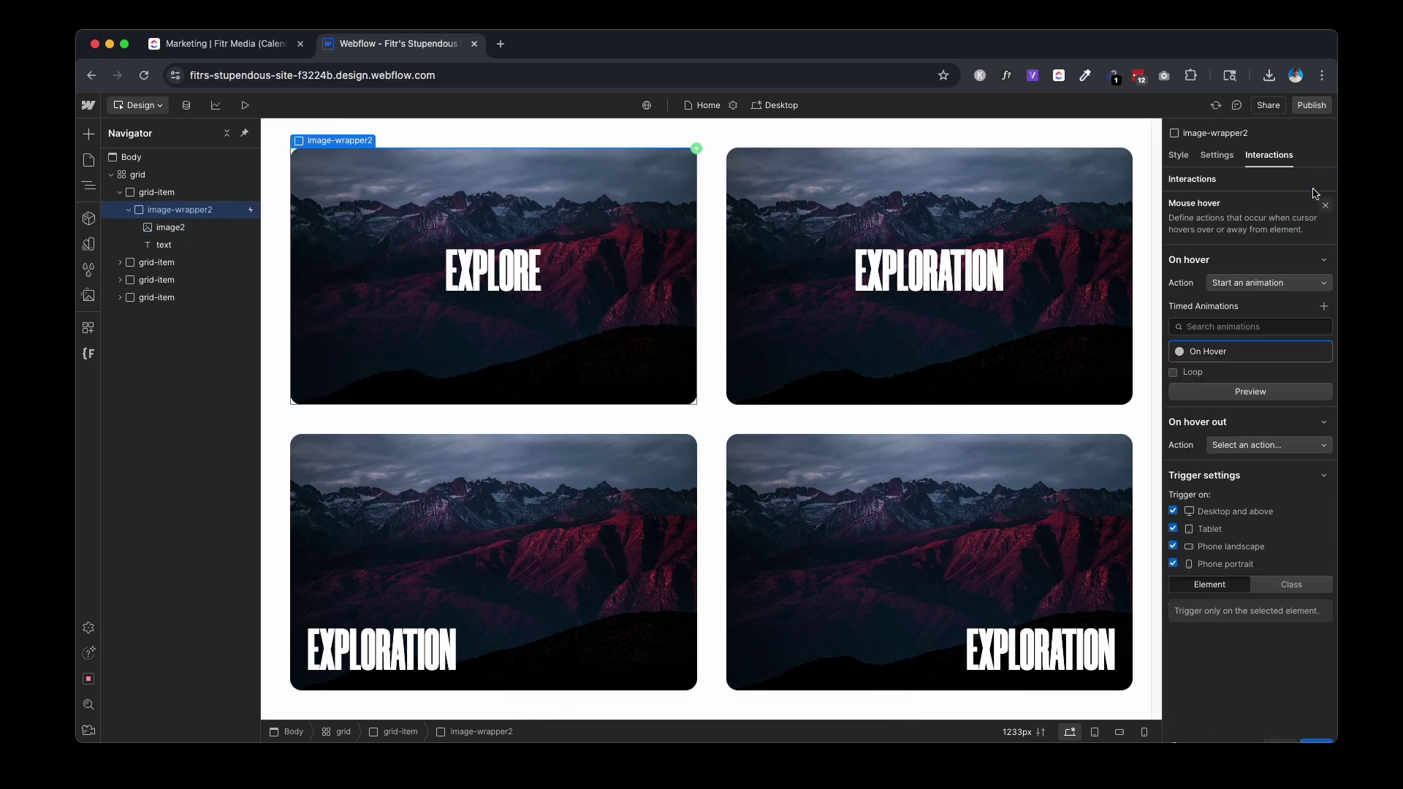
{"action": "left_click", "coordinate": [245, 106]}
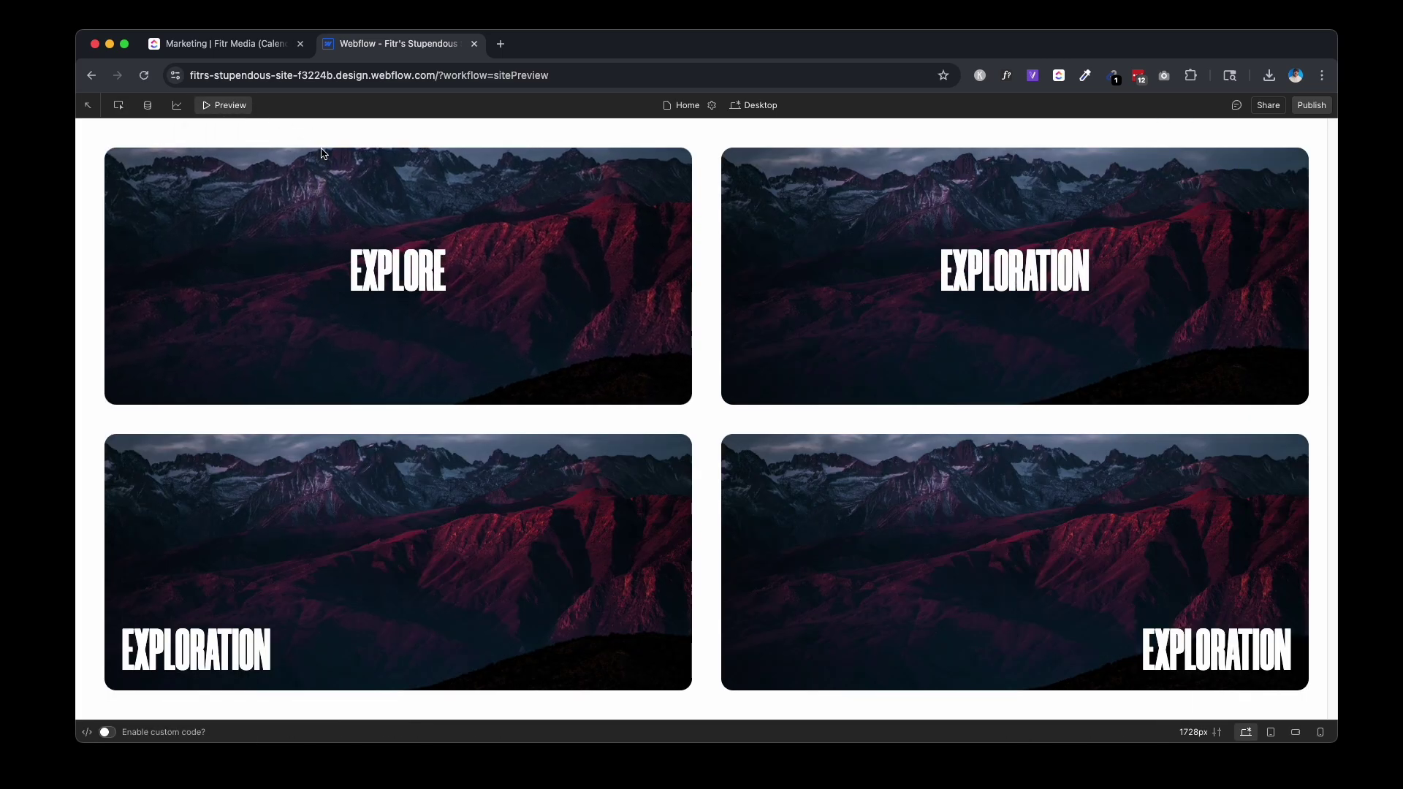
{"action": "left_click", "coordinate": [230, 107]}
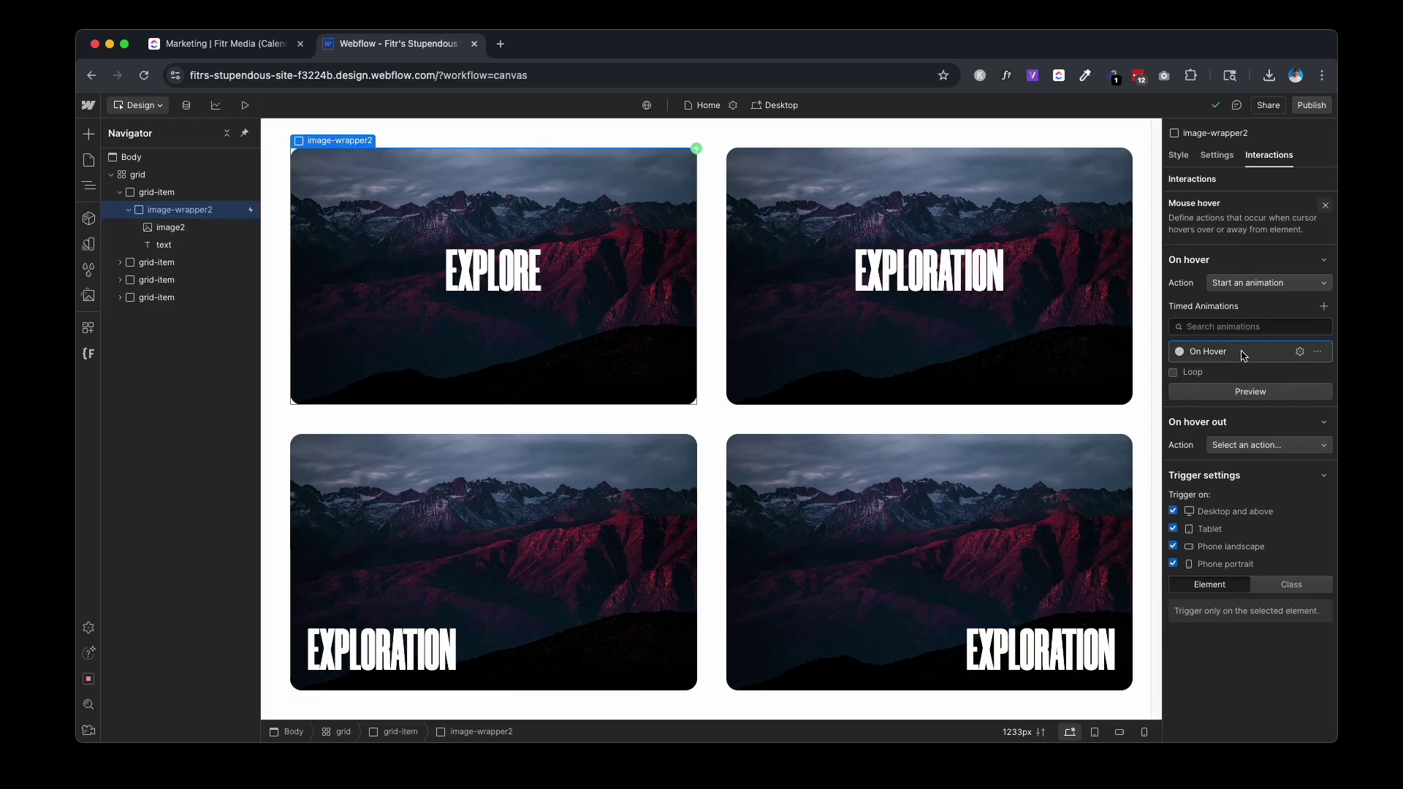
Make hover-out start a new timed animation named 'On Hover out'
{"action": "left_click", "coordinate": [1234, 447]}
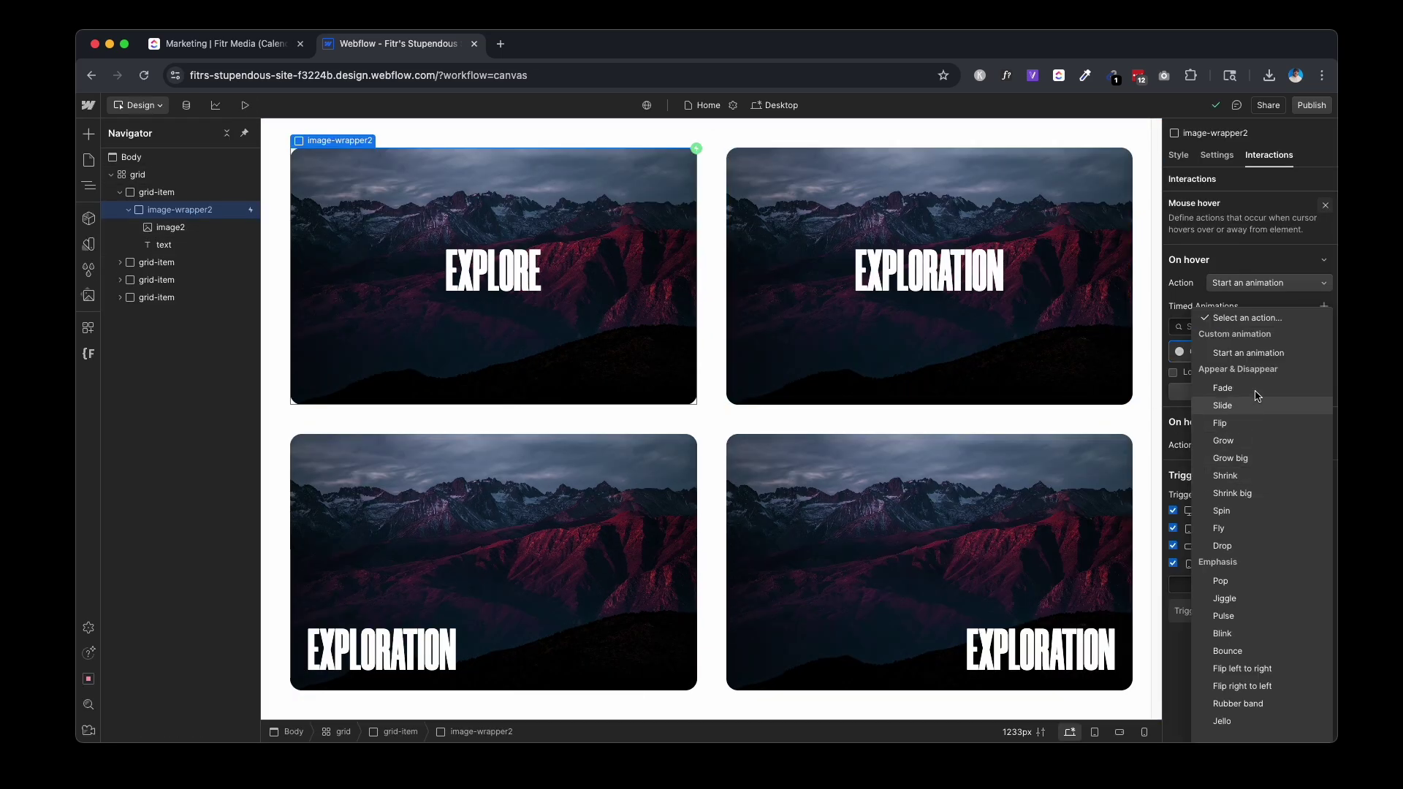
{"action": "left_click", "coordinate": [1266, 358]}
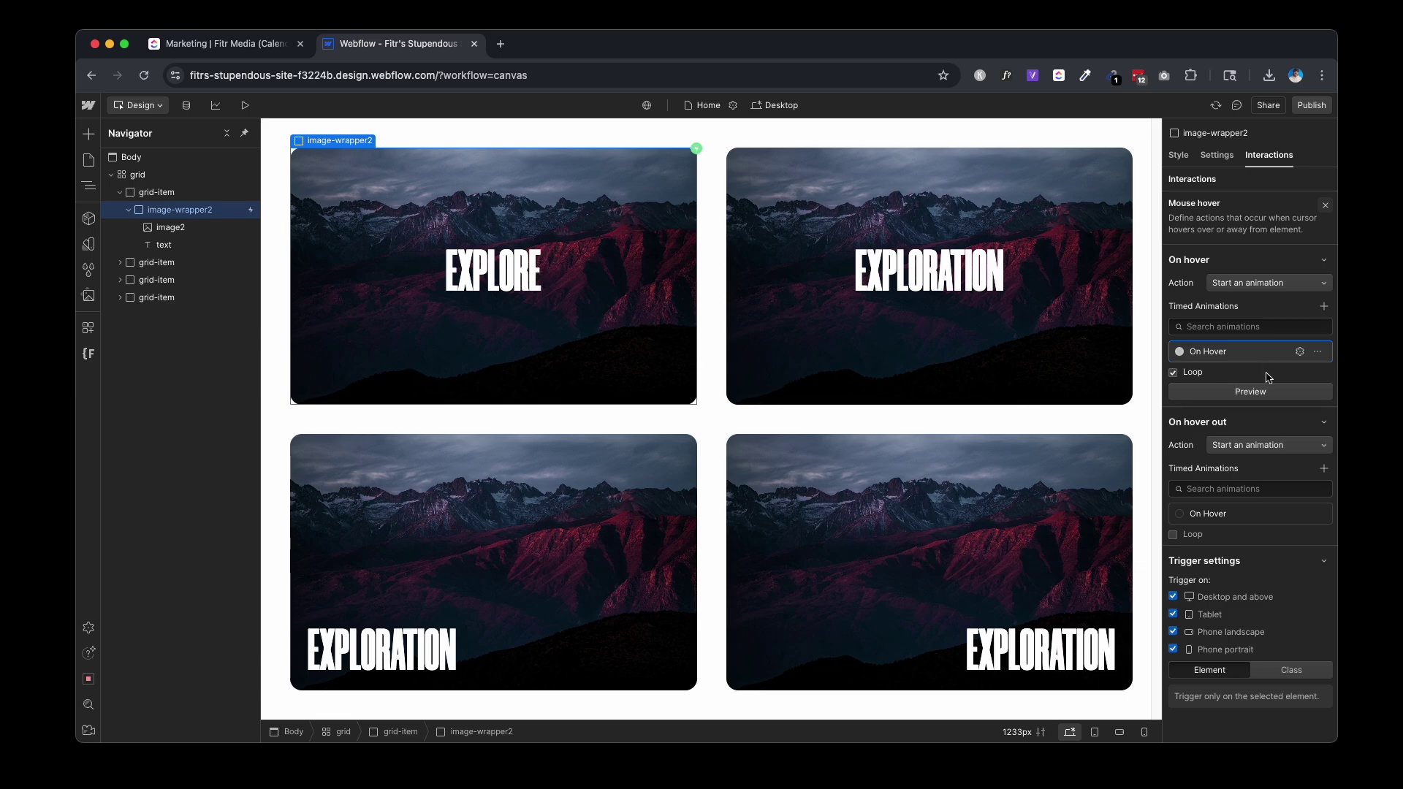
{"action": "left_click", "coordinate": [1323, 469]}
{"action": "type", "text": "On"}
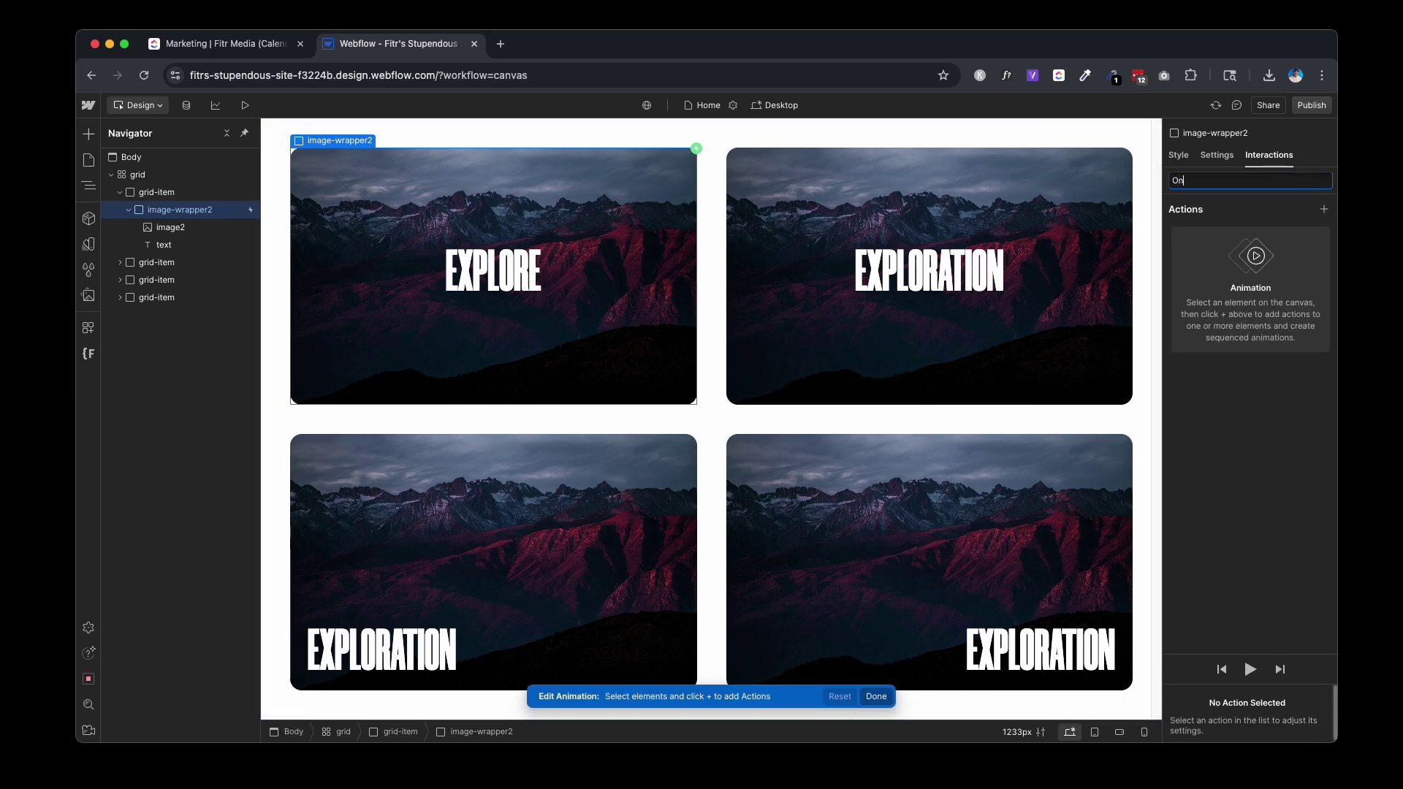
{"action": "type", "text": " Hover out"}
{"action": "key", "text": "Return"}
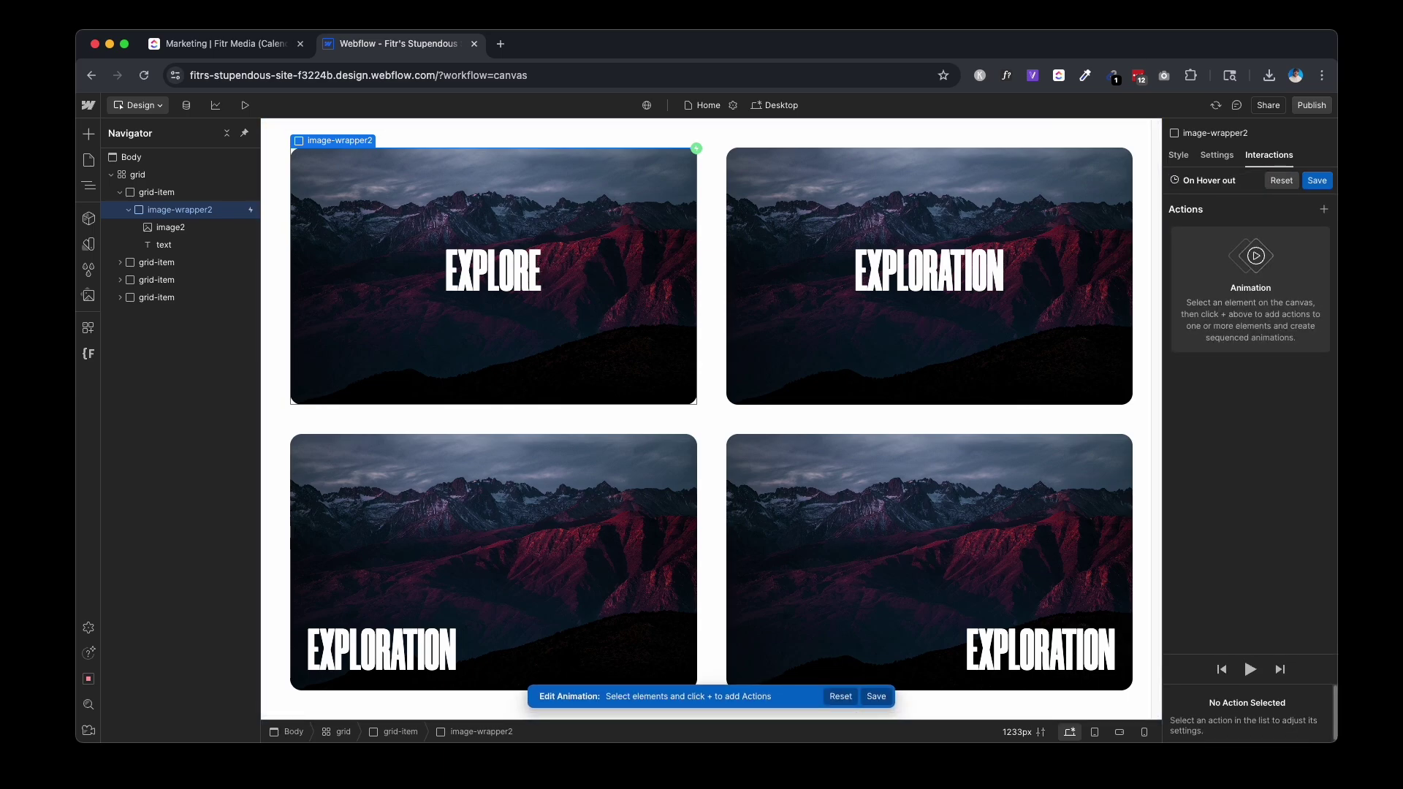
Add a Scale action on image2 with Ease easing back to scale 1, and save
{"action": "left_click", "coordinate": [1323, 209]}
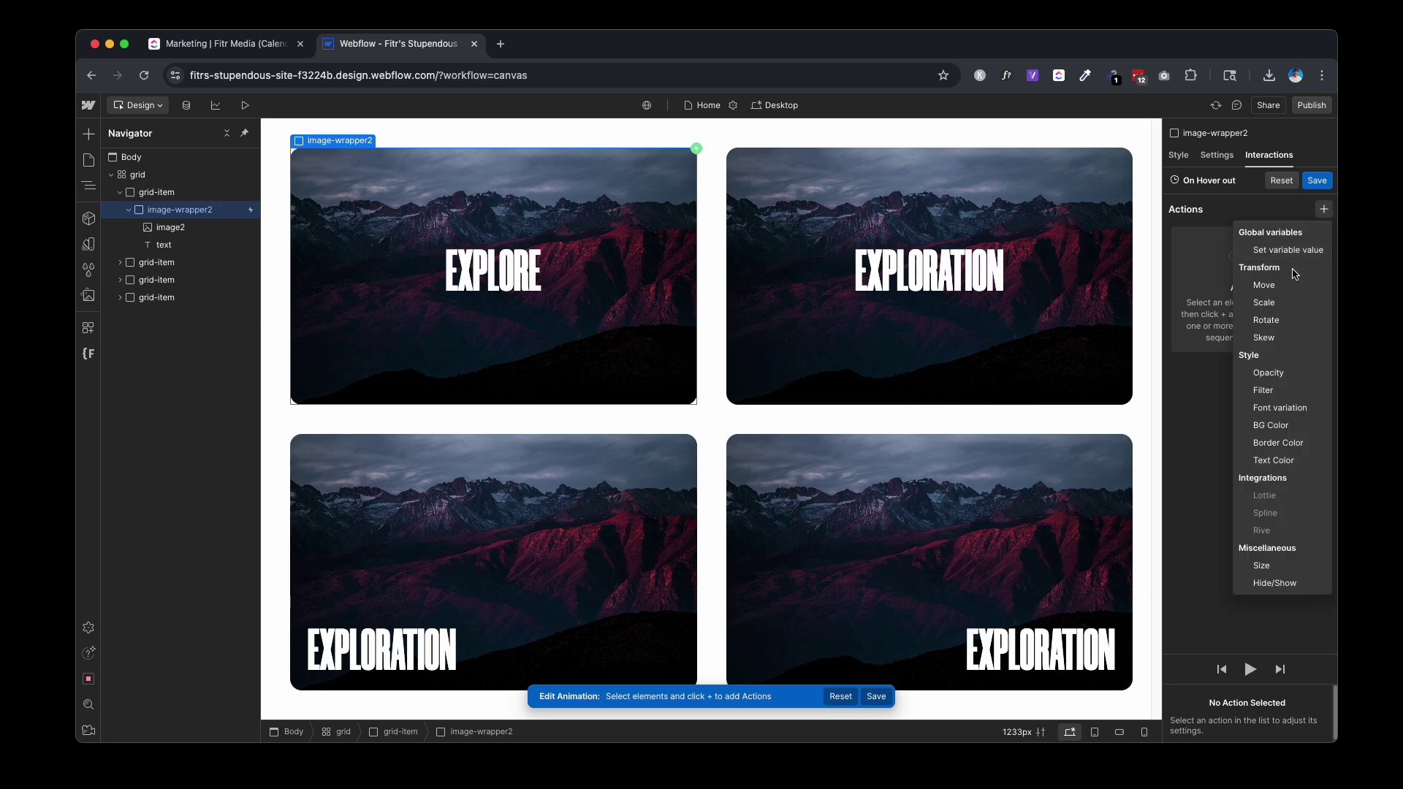
{"action": "left_click", "coordinate": [233, 227]}
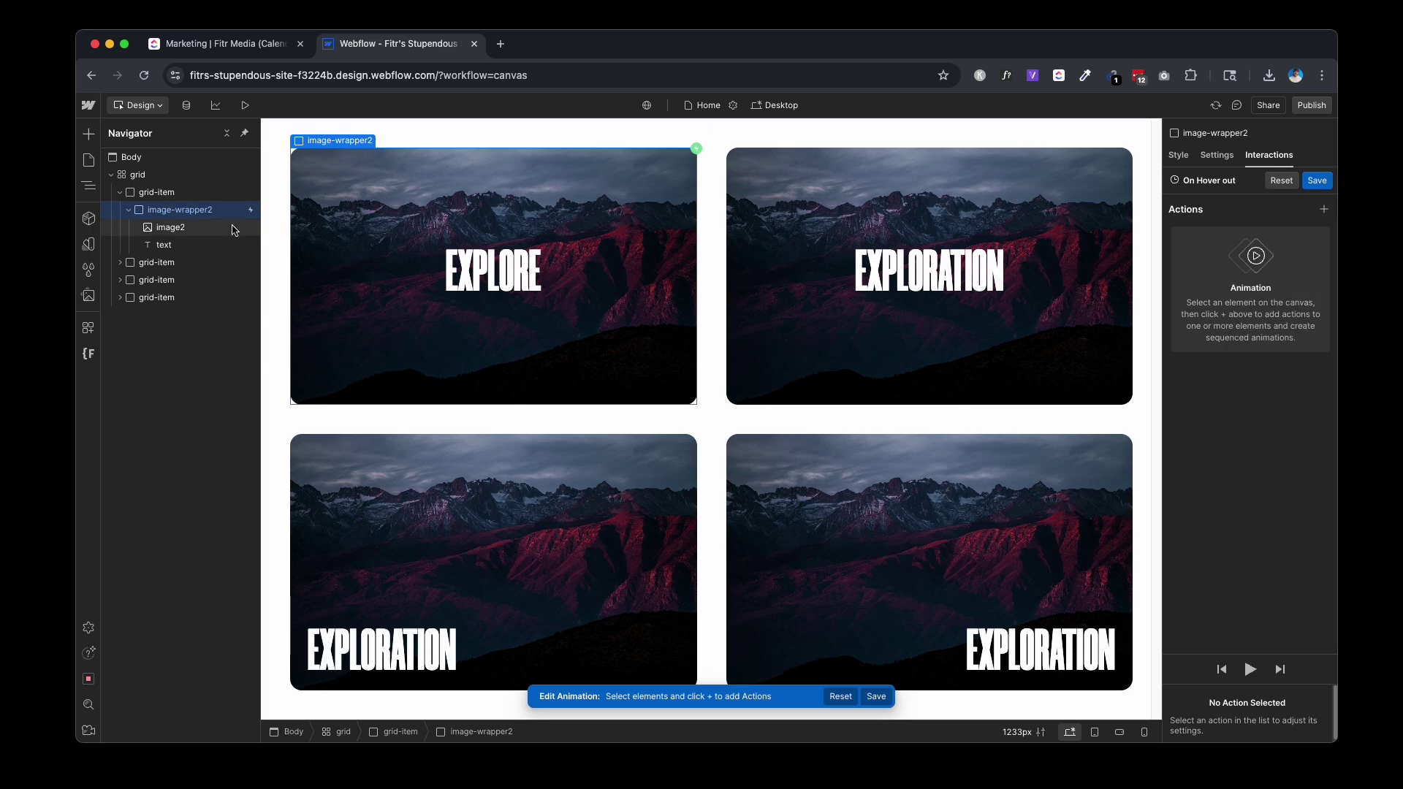
{"action": "left_click", "coordinate": [1323, 209]}
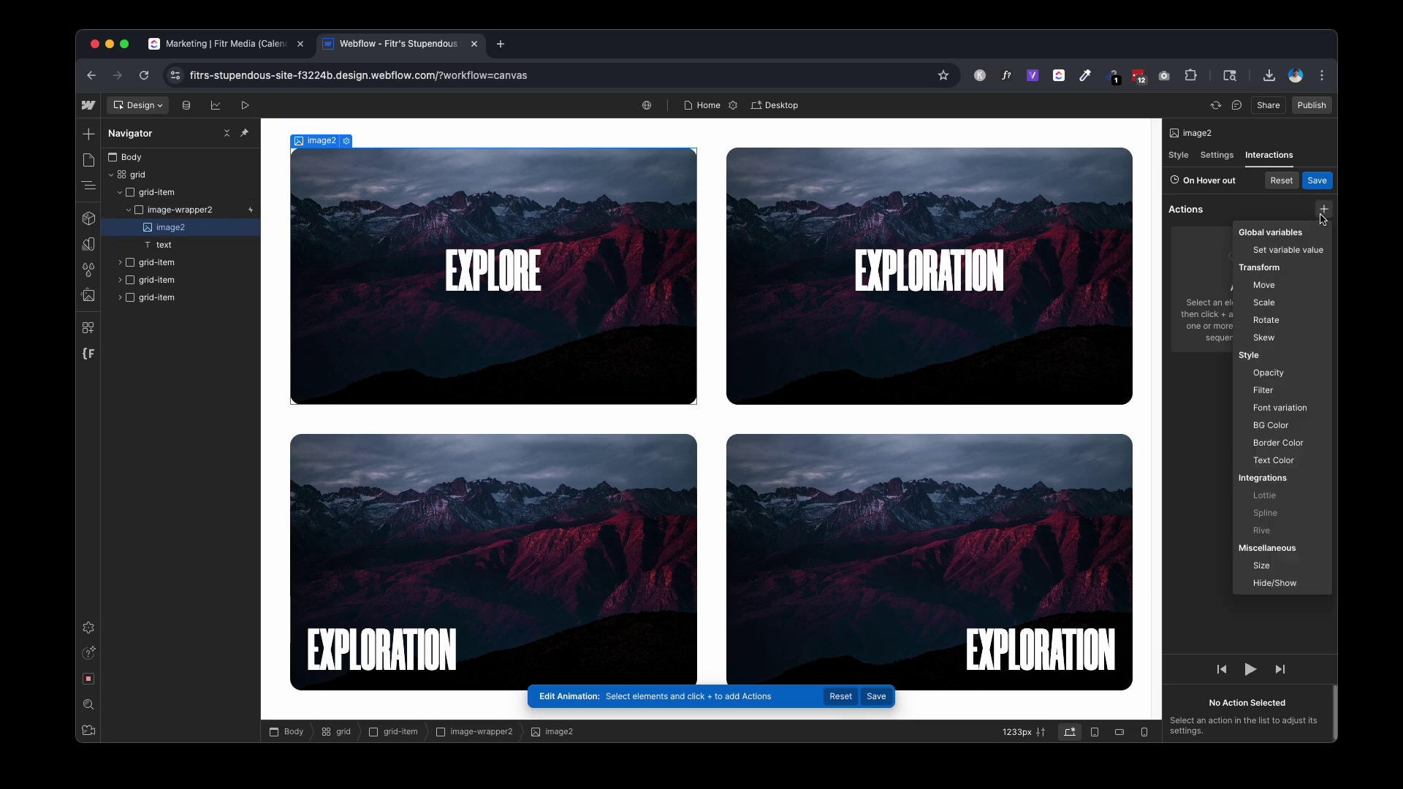
{"action": "left_click", "coordinate": [1289, 304]}
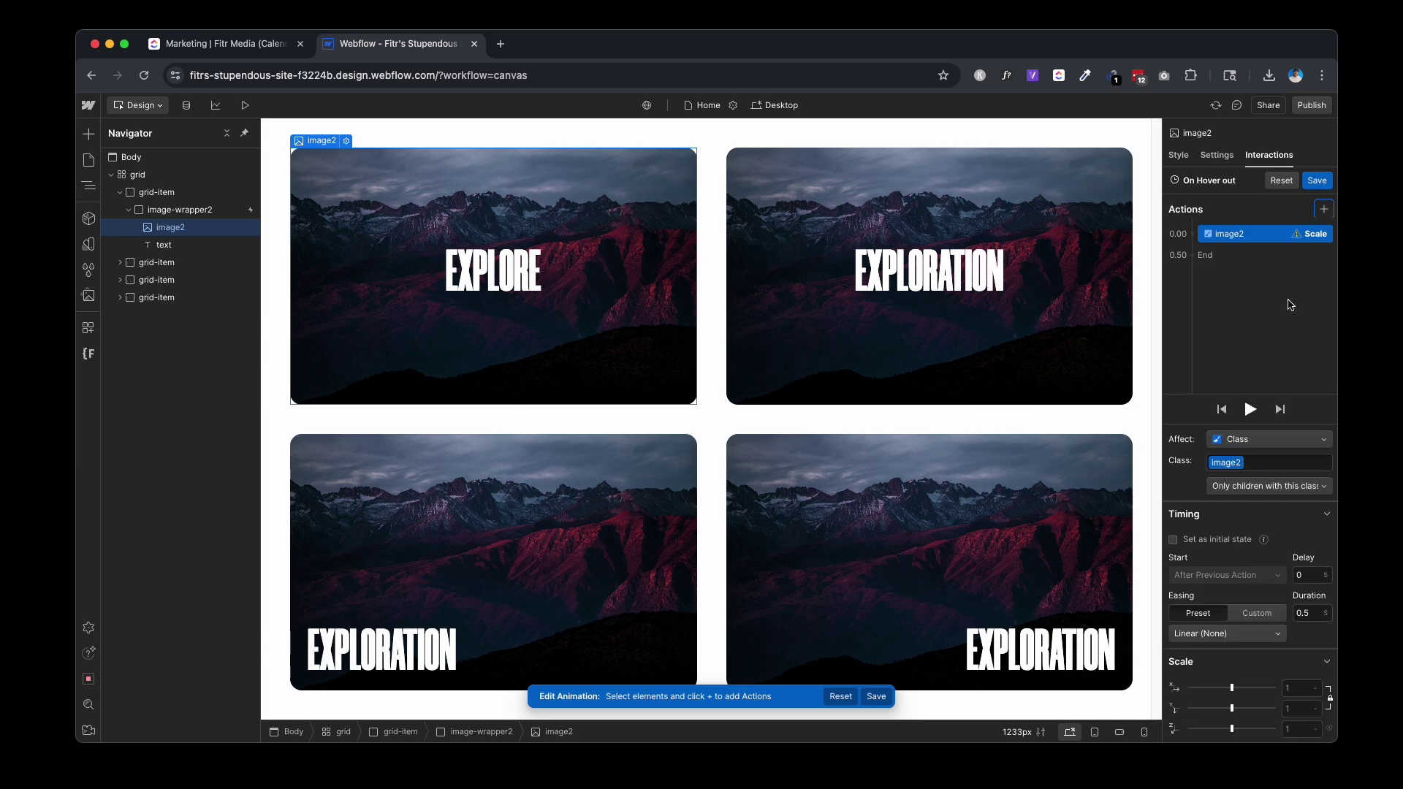
{"action": "left_click", "coordinate": [1265, 635]}
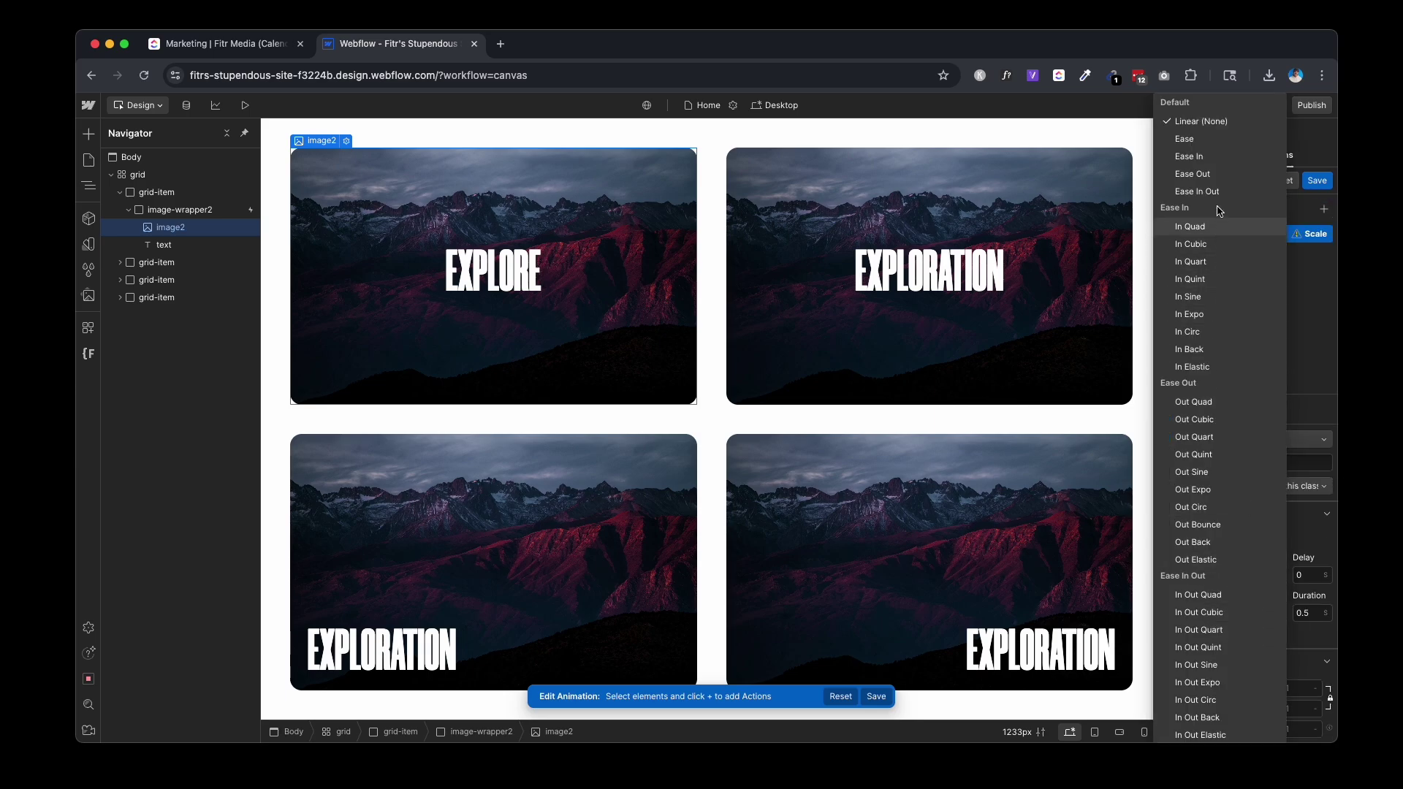
{"action": "left_click", "coordinate": [1205, 140]}
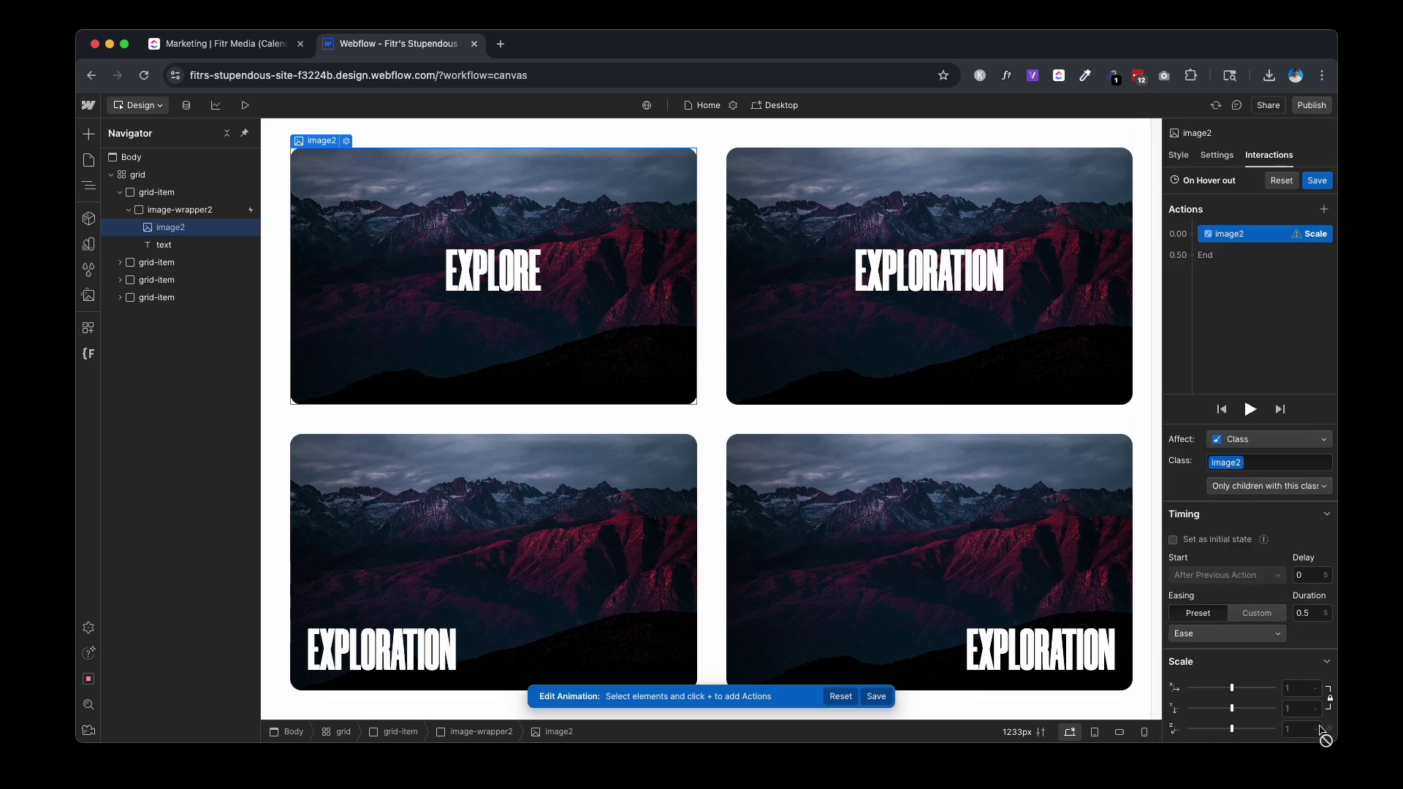
{"action": "left_click", "coordinate": [1302, 692]}
{"action": "key", "text": "Return"}
{"action": "left_click", "coordinate": [1323, 180]}
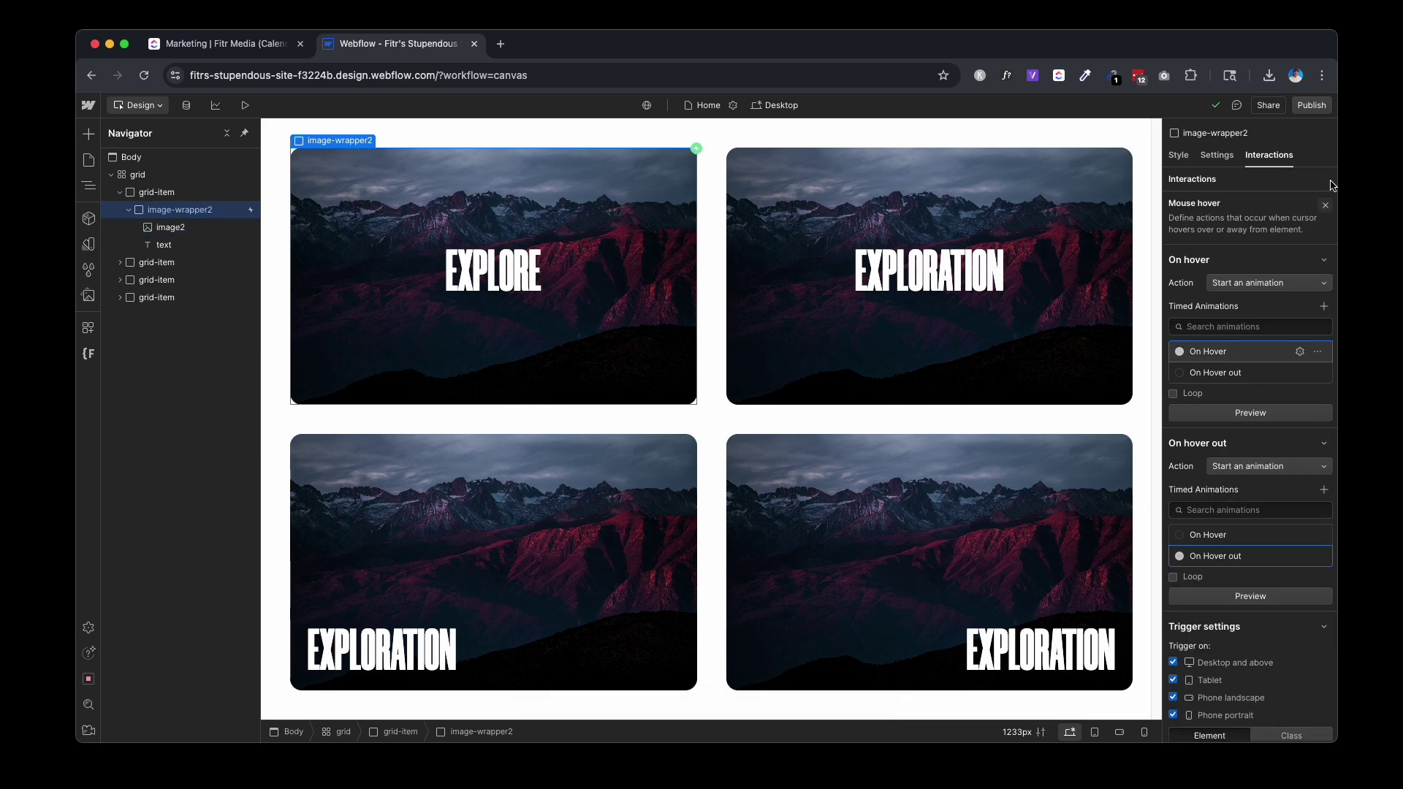
{"action": "left_click", "coordinate": [244, 105]}
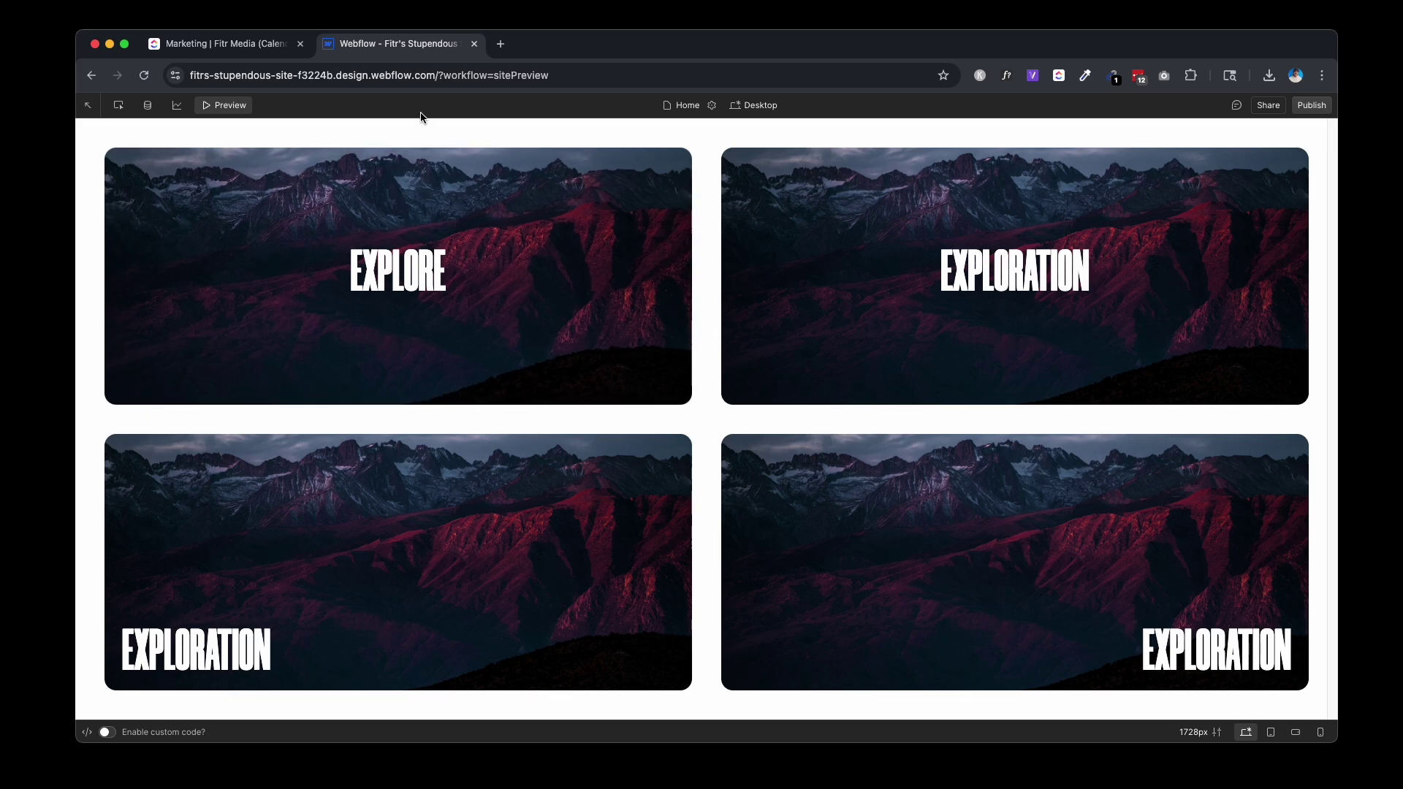
{"action": "left_click", "coordinate": [232, 105]}
{"action": "left_click", "coordinate": [926, 238]}
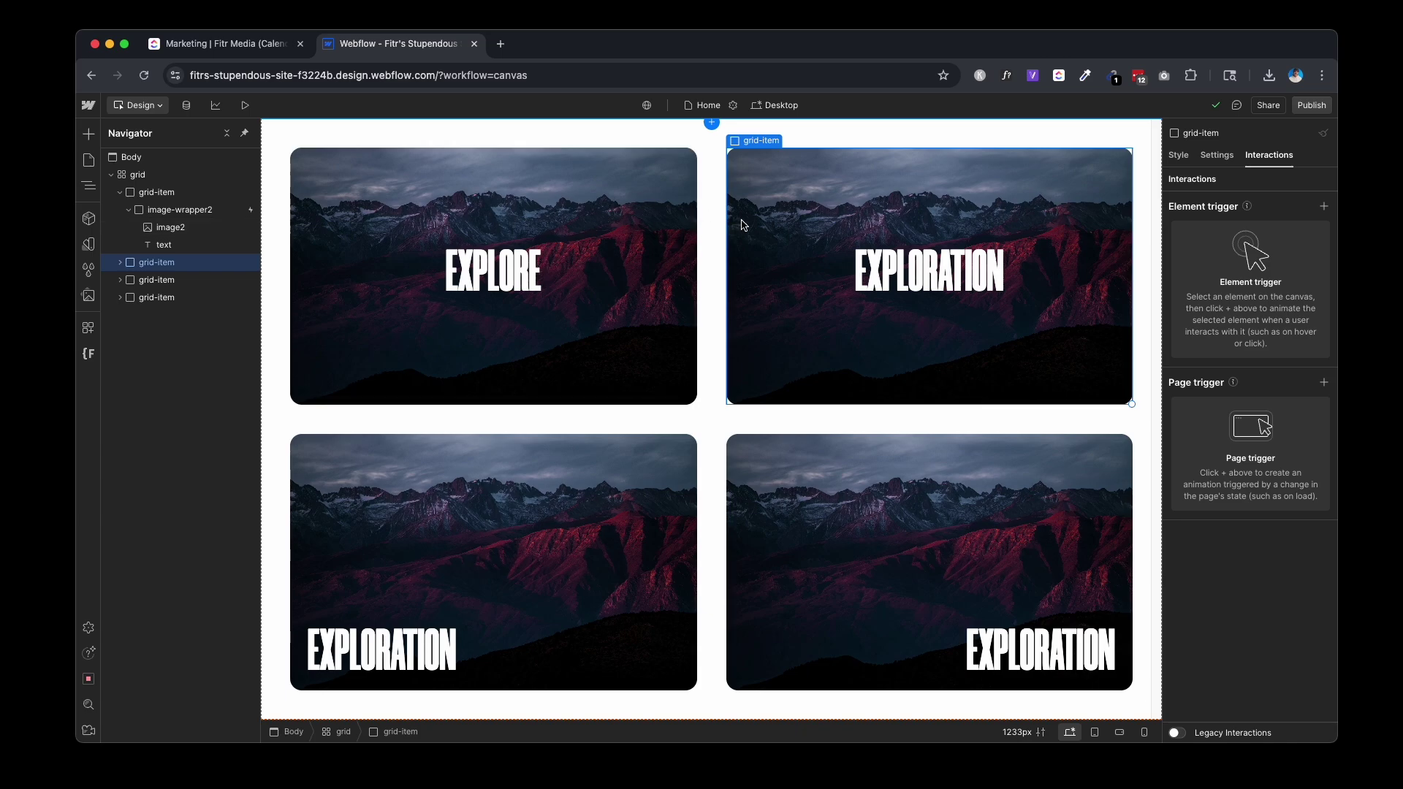
Select and remove the second card with the centred EXPLORATION text
{"action": "left_click", "coordinate": [120, 263]}
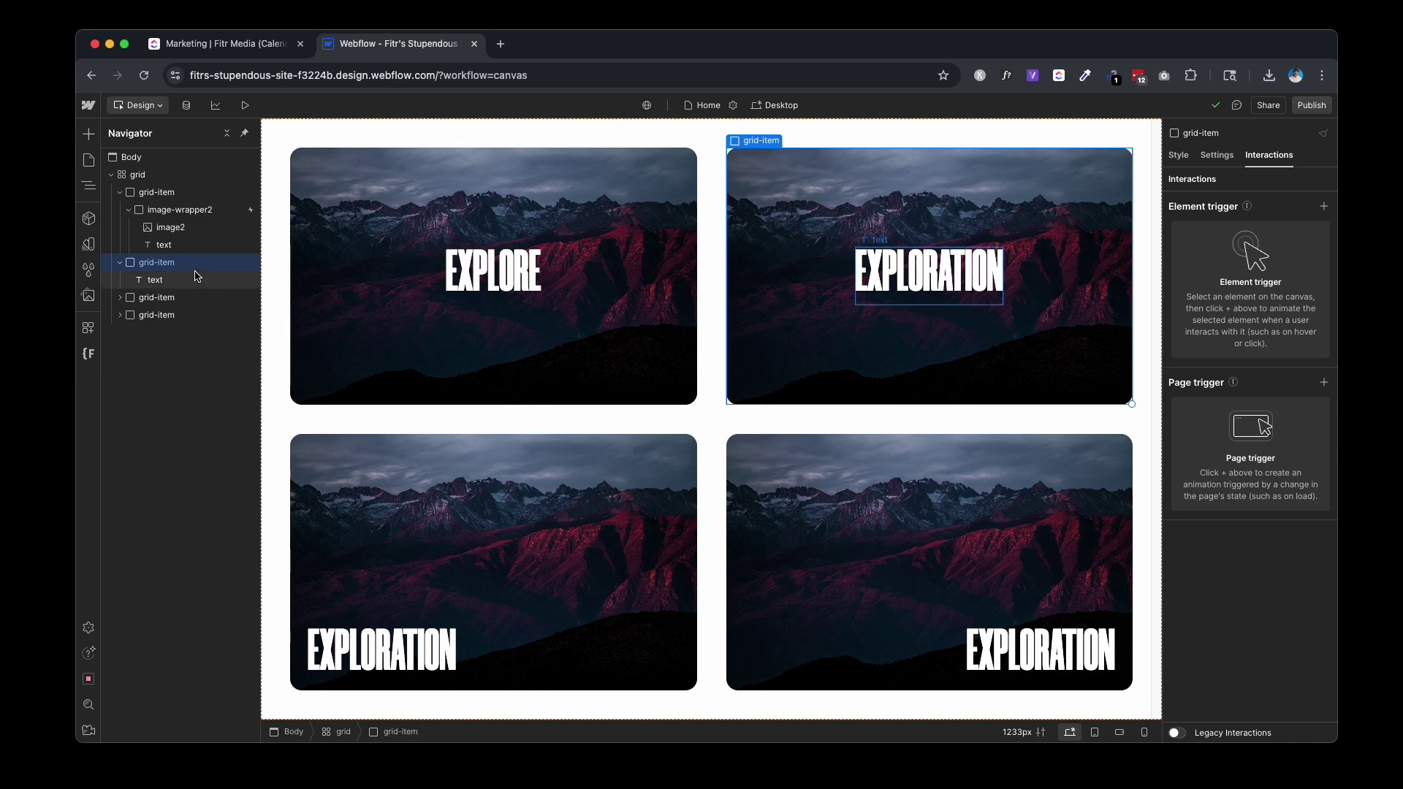
{"action": "left_click", "coordinate": [216, 283]}
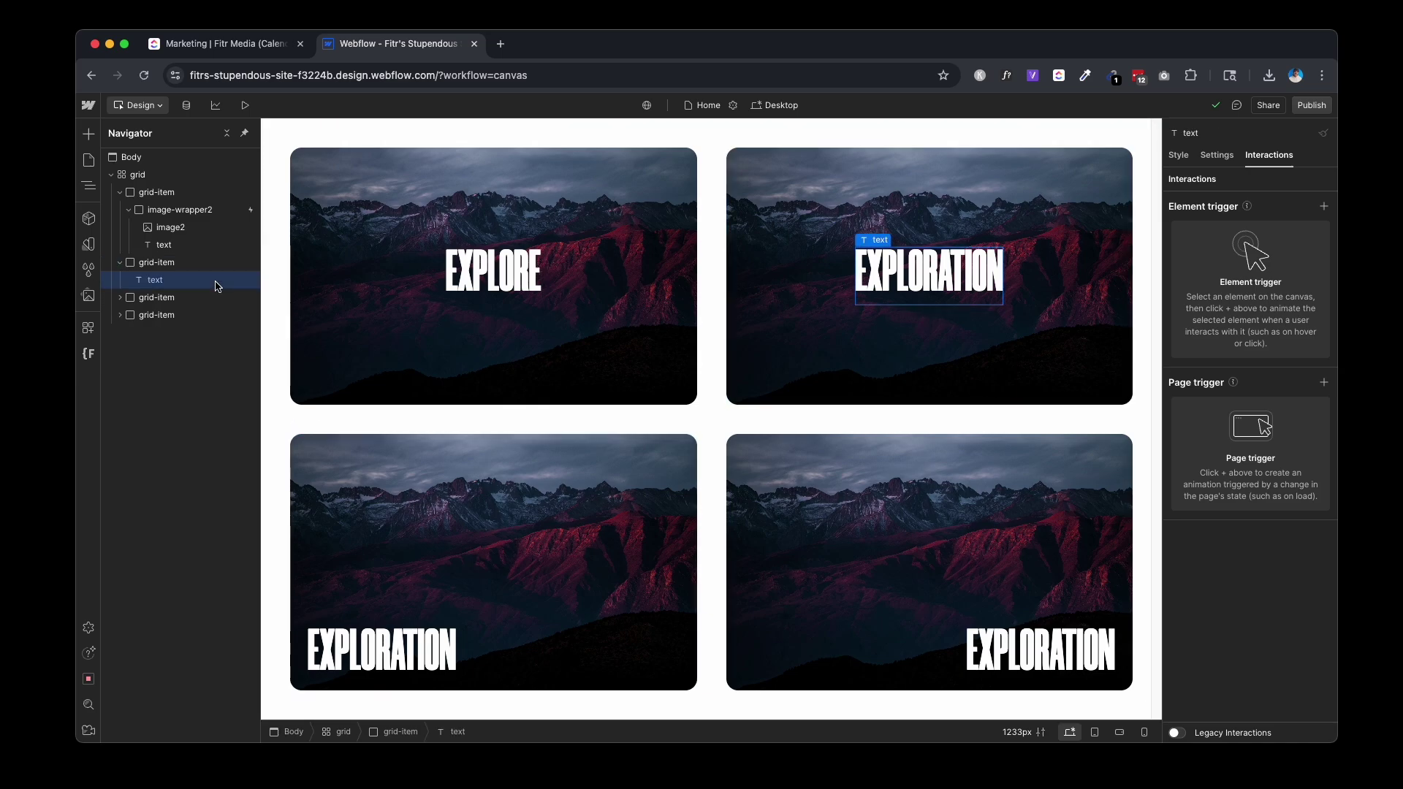
{"action": "left_click", "coordinate": [1177, 155]}
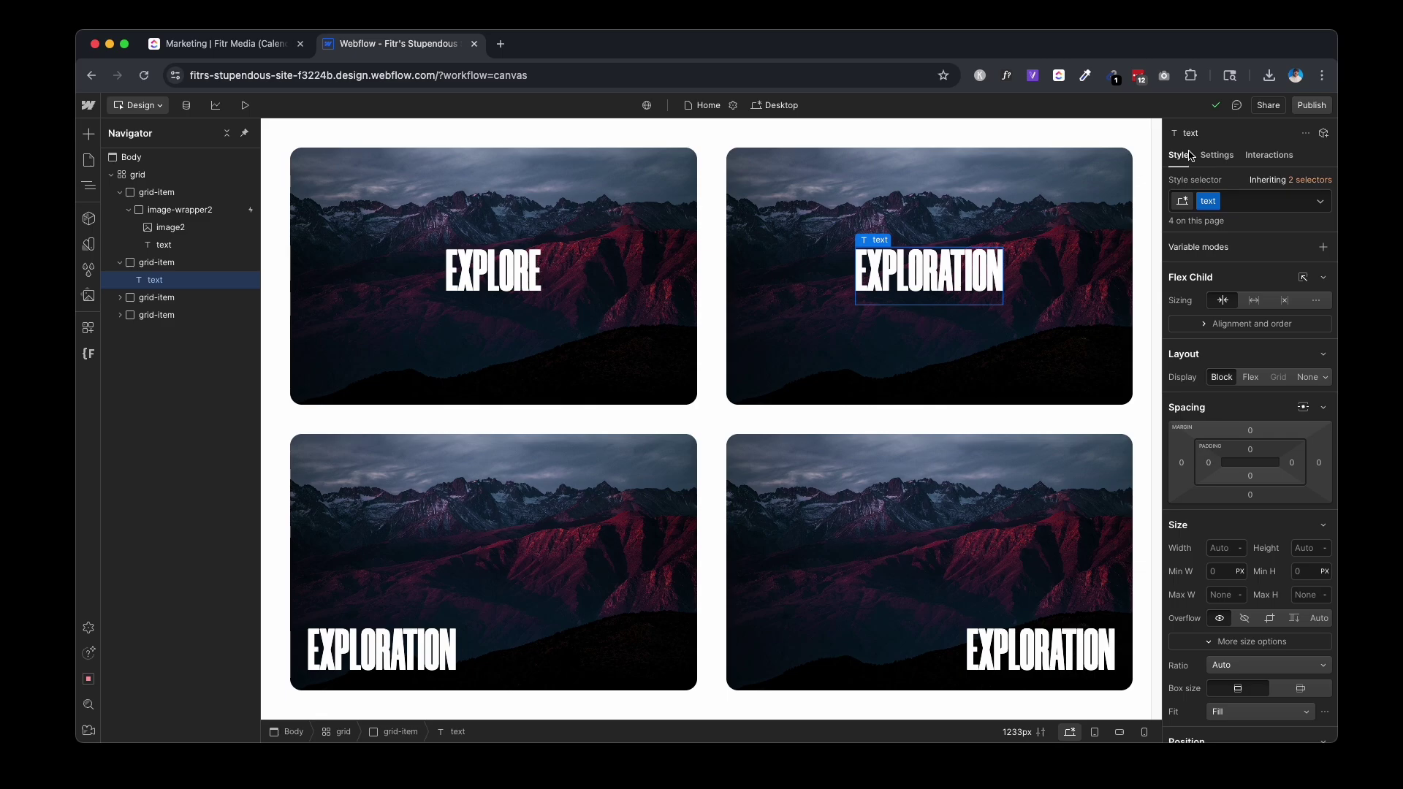
{"action": "left_click", "coordinate": [1057, 201]}
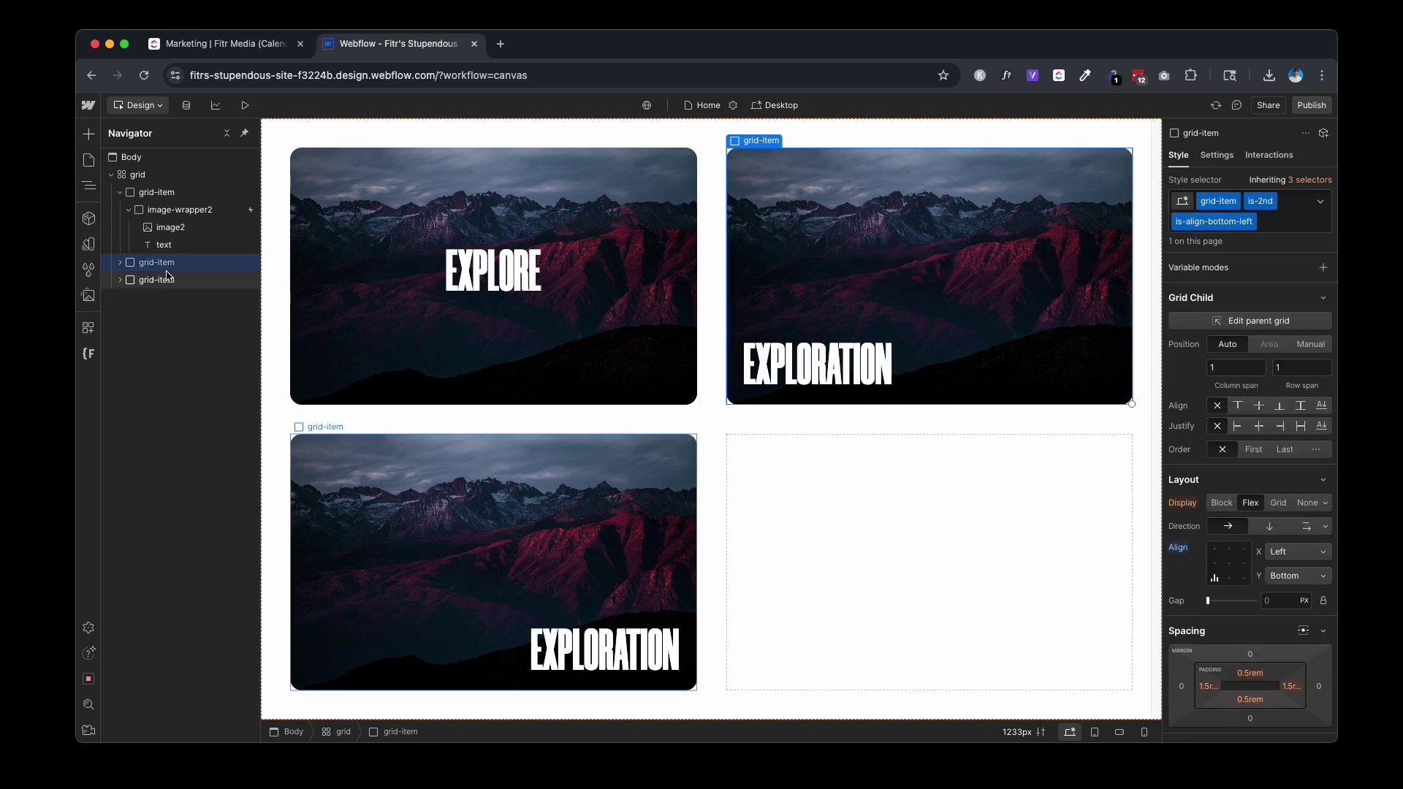
Insert a Div Block into the grid and move it to second place, below the first grid-item
{"action": "left_click", "coordinate": [119, 193]}
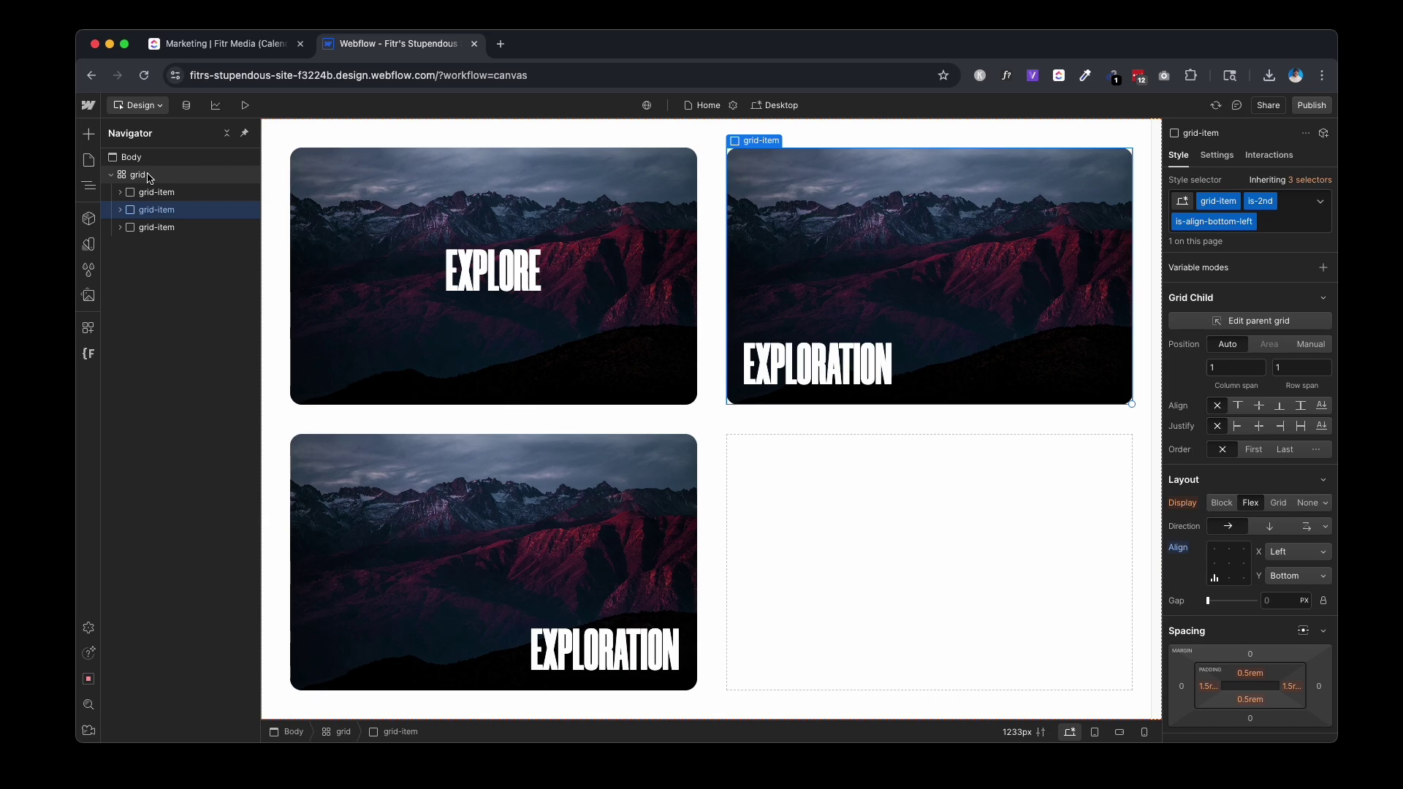
{"action": "left_click", "coordinate": [140, 176]}
{"action": "key", "text": "super+e"}
{"action": "type", "text": "div"}
{"action": "key", "text": "Return"}
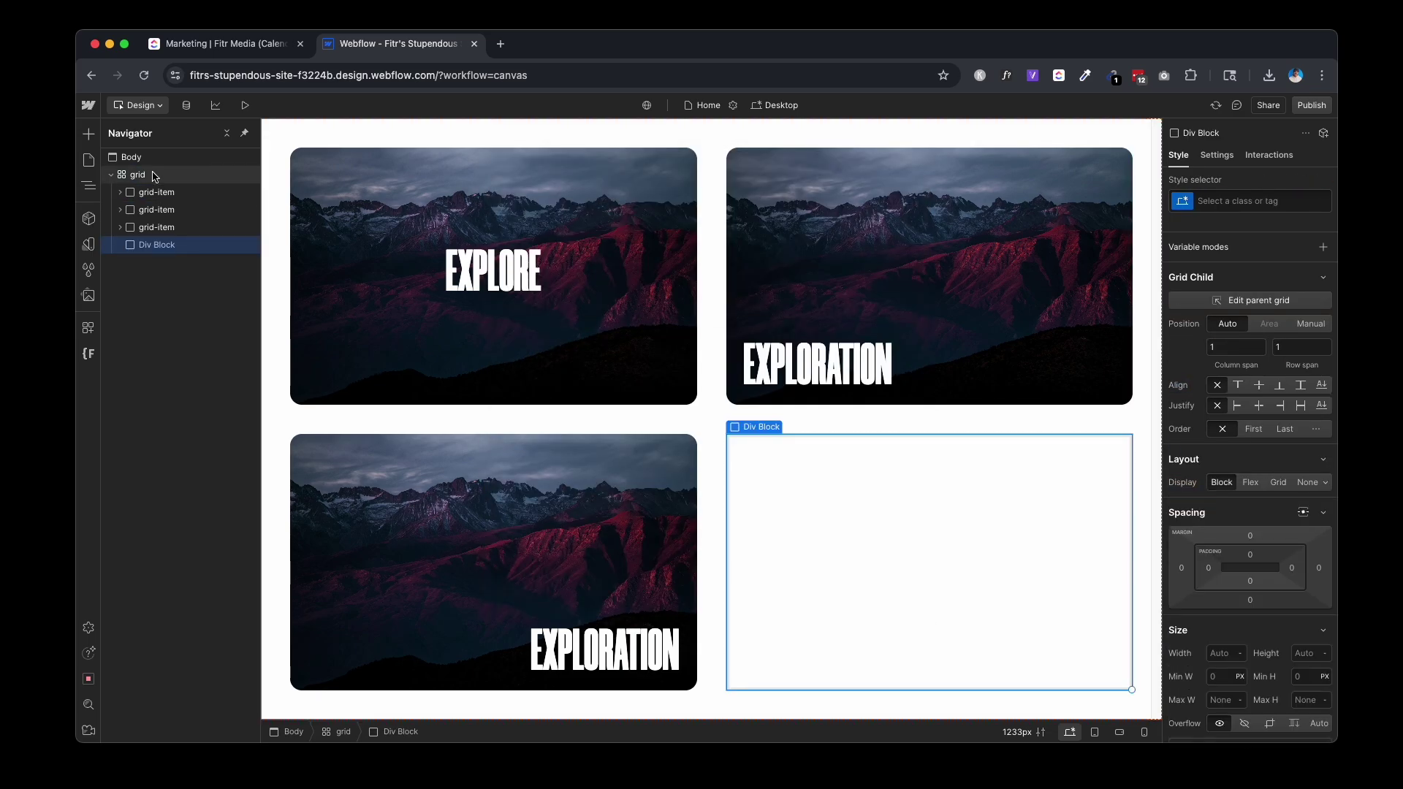
{"action": "left_click_drag", "start_coordinate": [148, 252], "coordinate": [154, 212]}
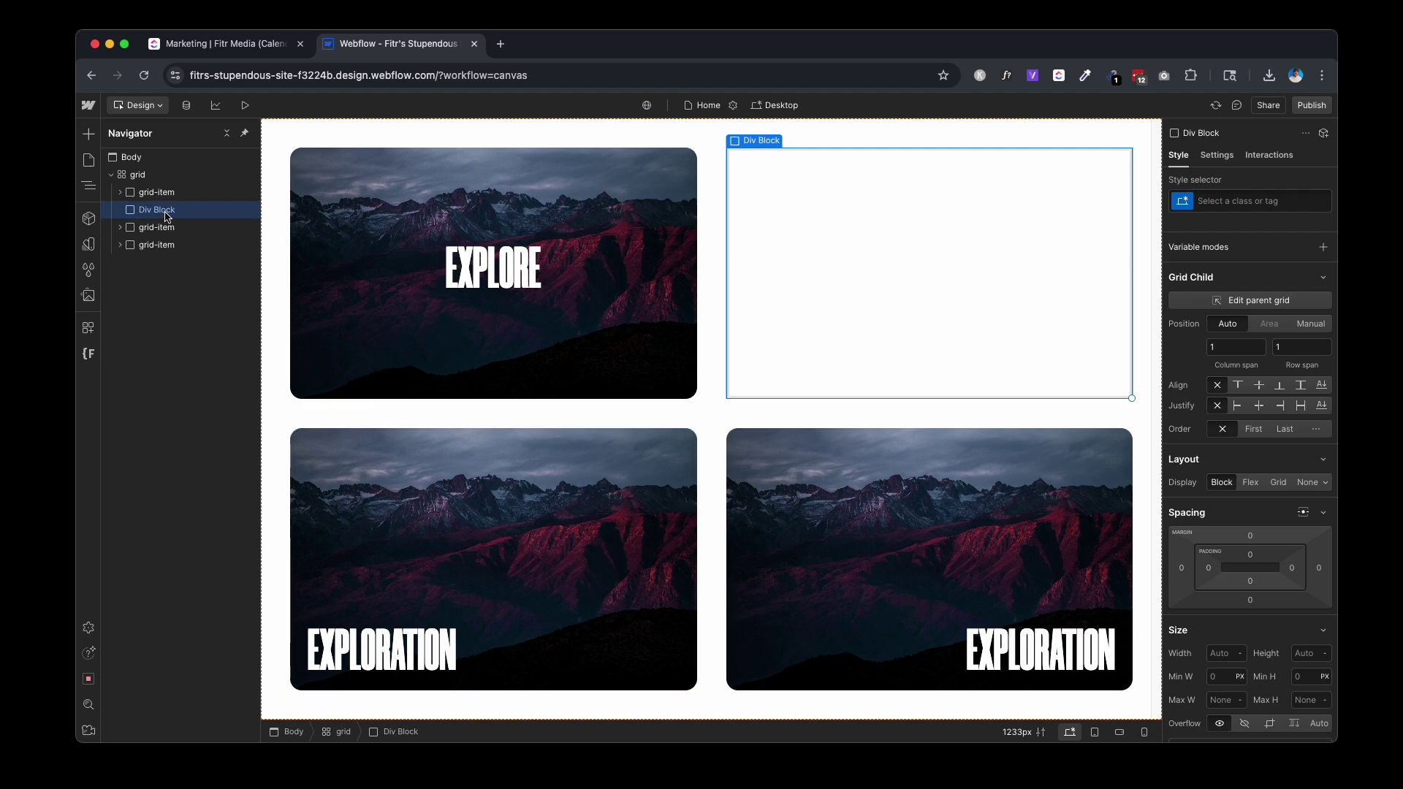
Apply the grid-item class to the new Div Block
{"action": "key", "text": "super+Return"}
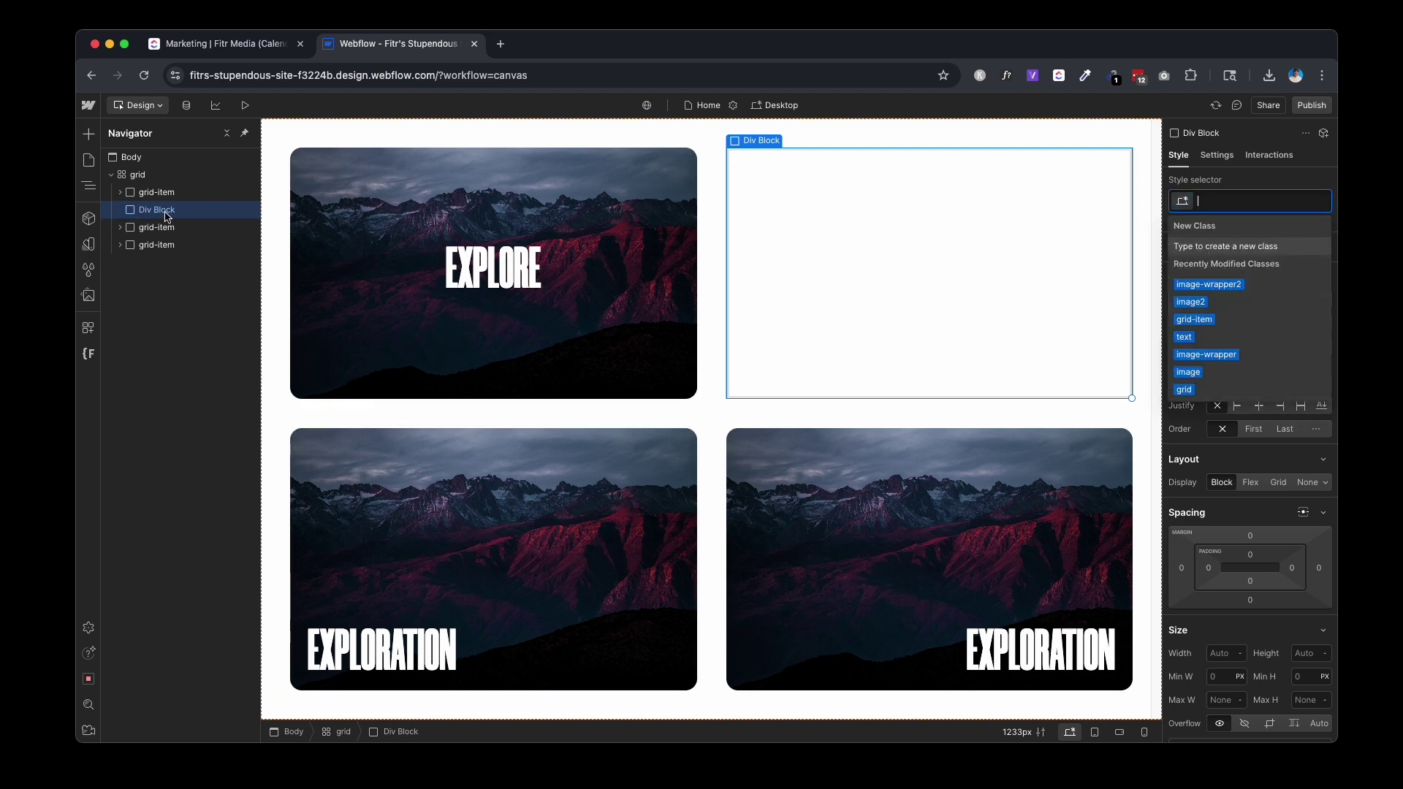
{"action": "type", "text": "grid"}
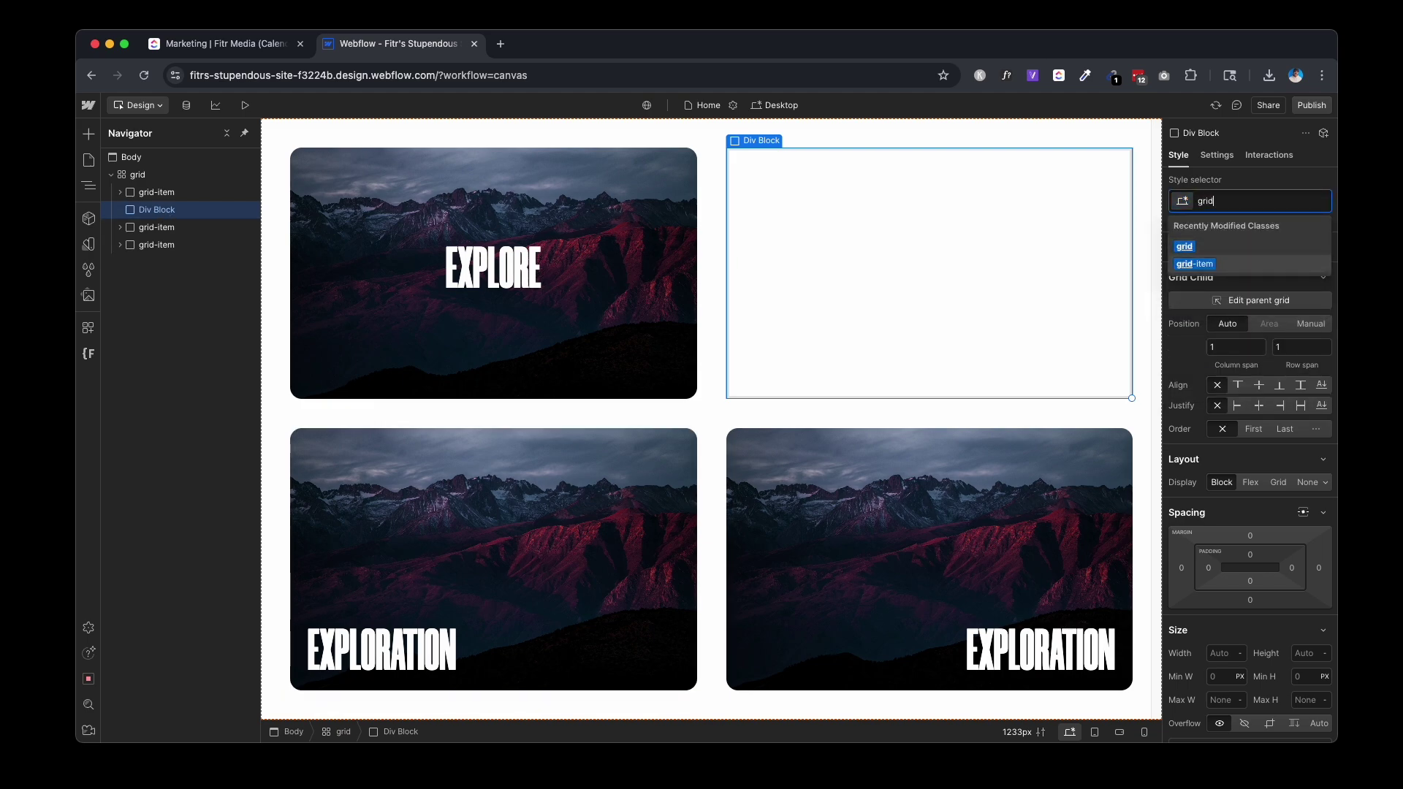
{"action": "key", "text": "Return"}
{"action": "scroll", "coordinate": [1251, 459], "scroll_direction": "down", "scroll_amount": 3}
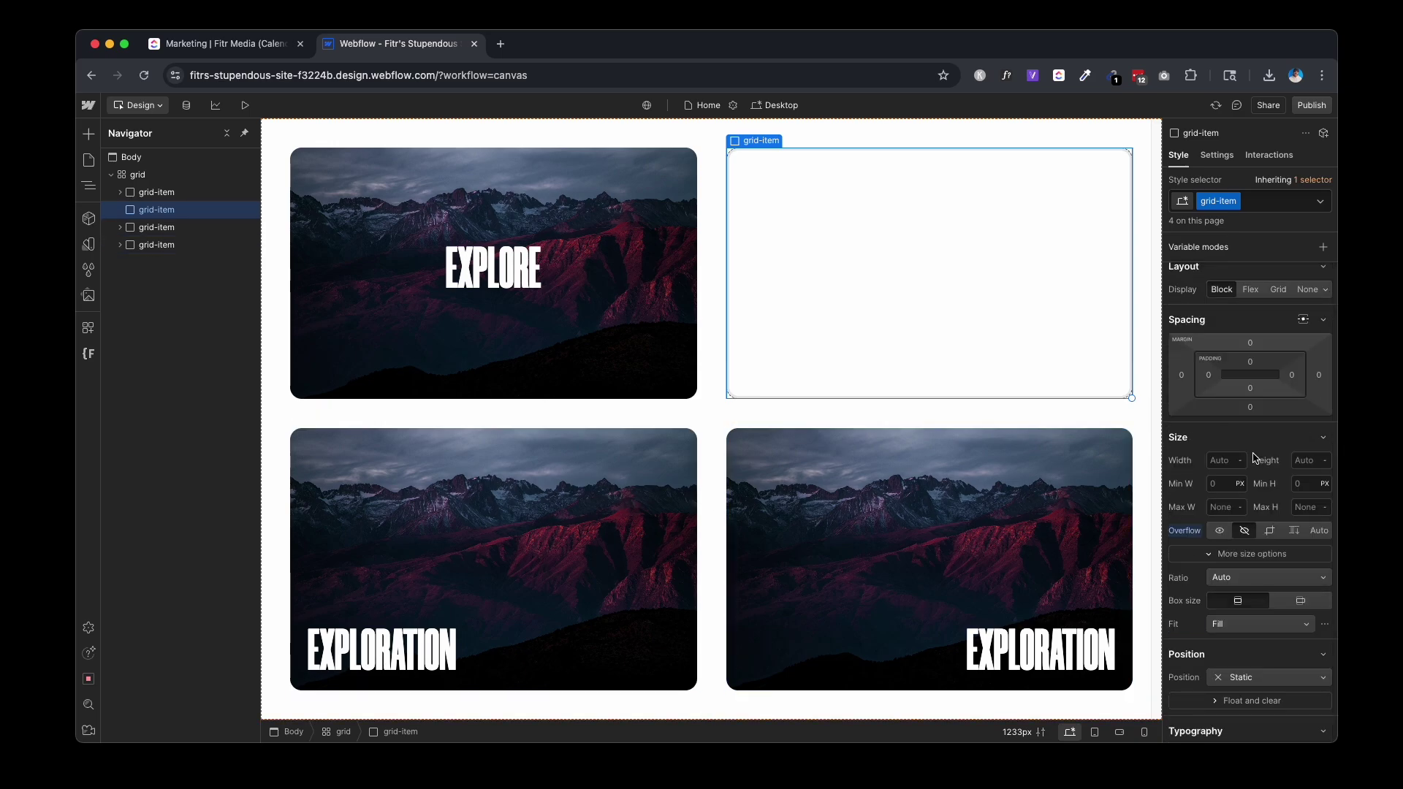
{"action": "scroll", "coordinate": [1253, 468], "scroll_direction": "down", "scroll_amount": 1}
{"action": "scroll", "coordinate": [1246, 475], "scroll_direction": "down", "scroll_amount": 10}
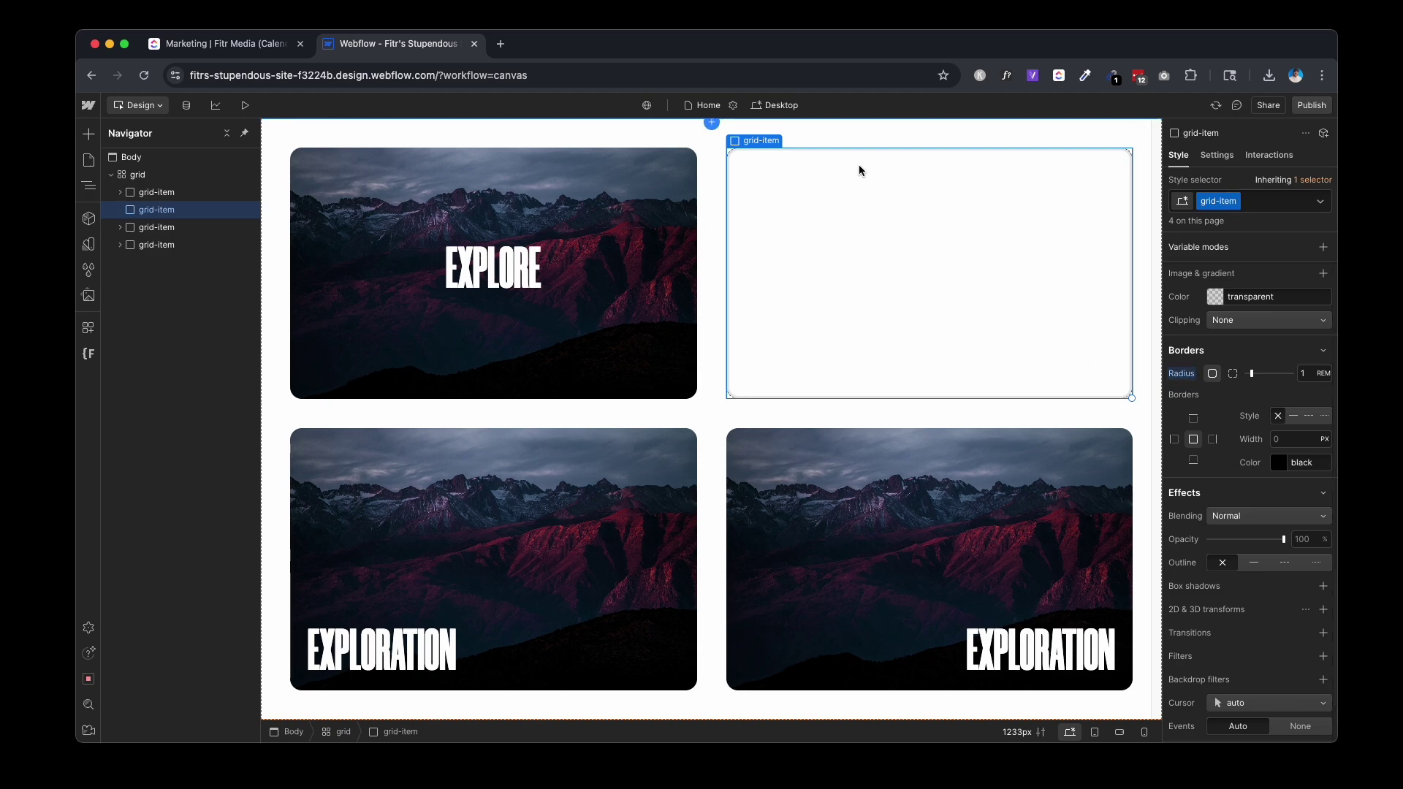
Try the is-2nd combo class, then replace it with a new is-3rd combo class
{"action": "left_click", "coordinate": [1261, 201]}
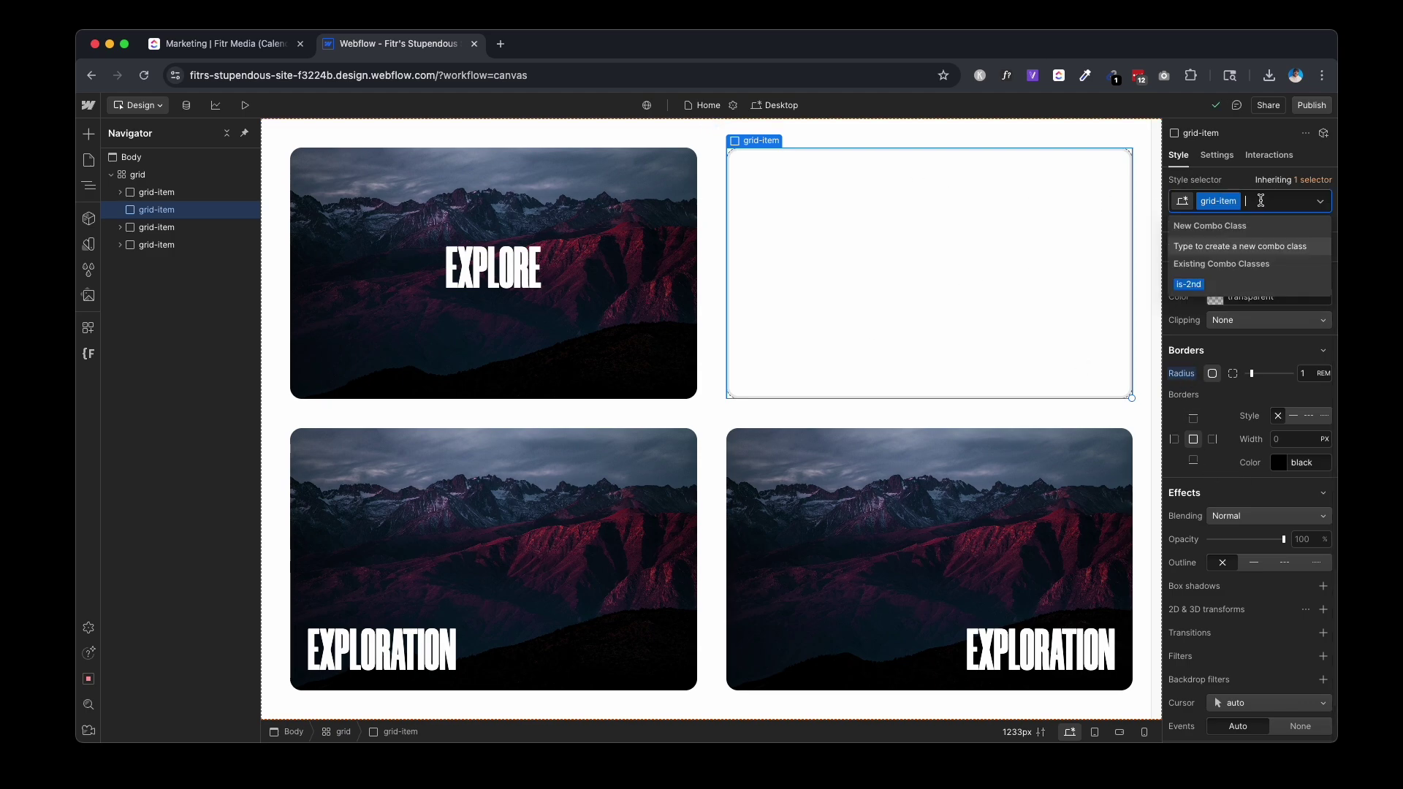
{"action": "left_click", "coordinate": [1251, 284]}
{"action": "scroll", "coordinate": [1290, 219], "scroll_direction": "up", "scroll_amount": 10}
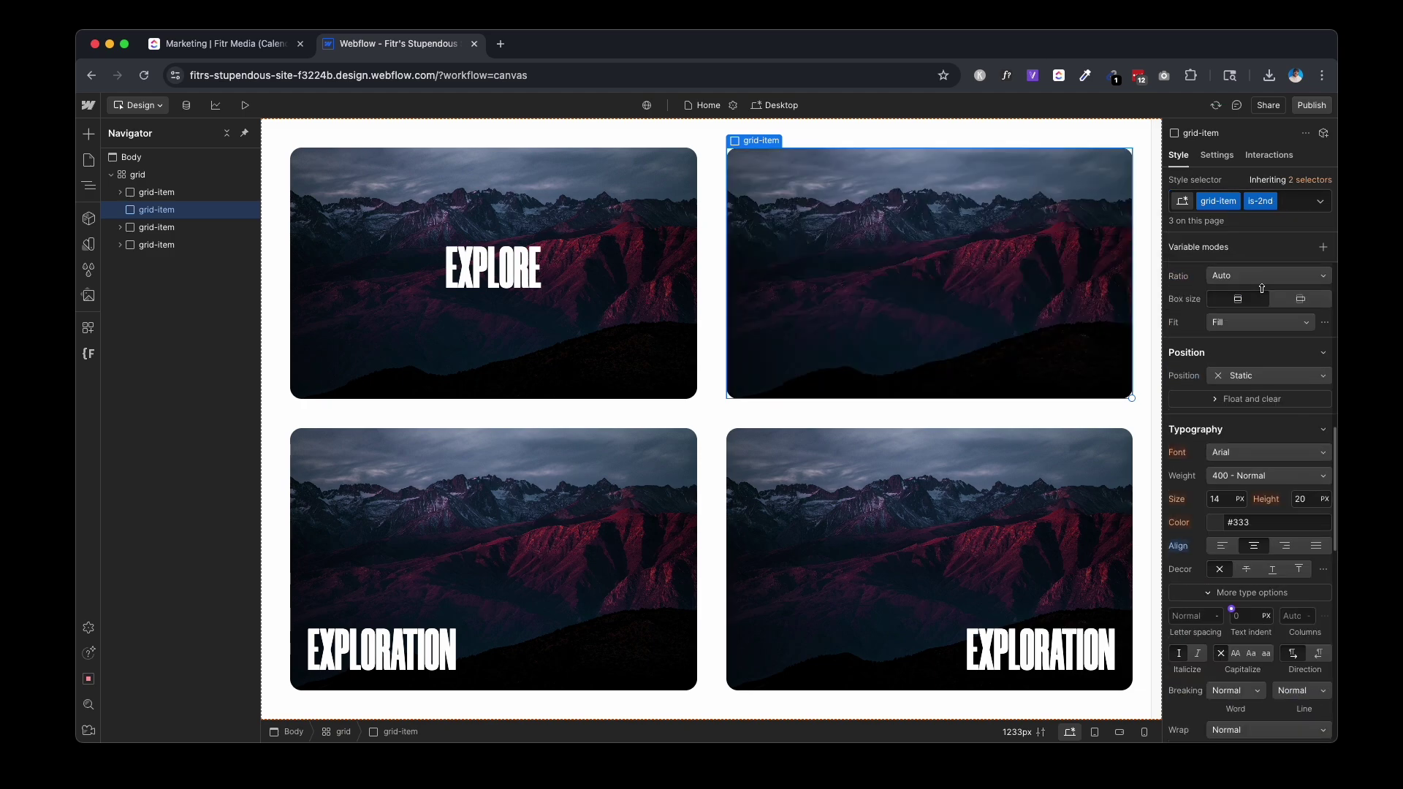
{"action": "left_click", "coordinate": [1290, 204]}
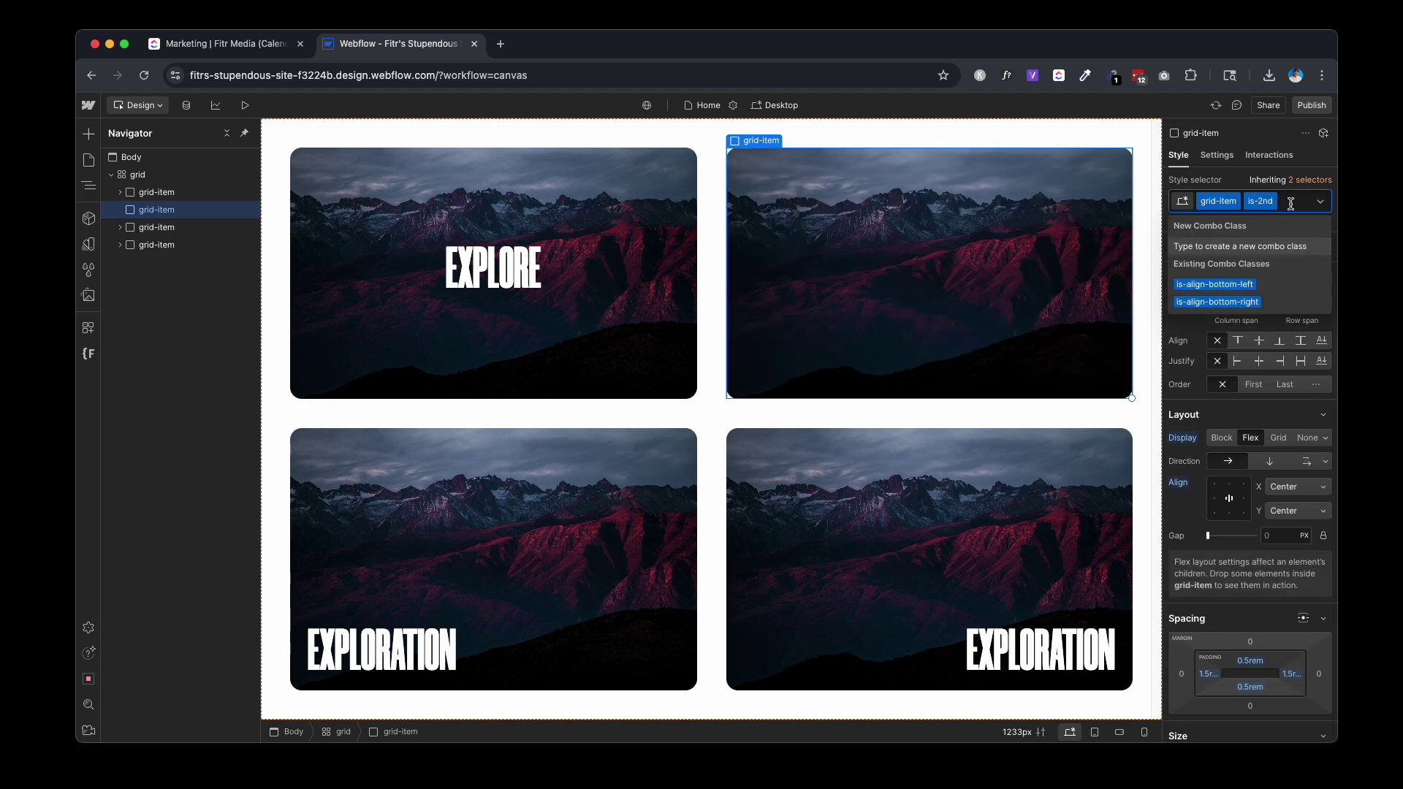
{"action": "key", "text": "BackSpace"}
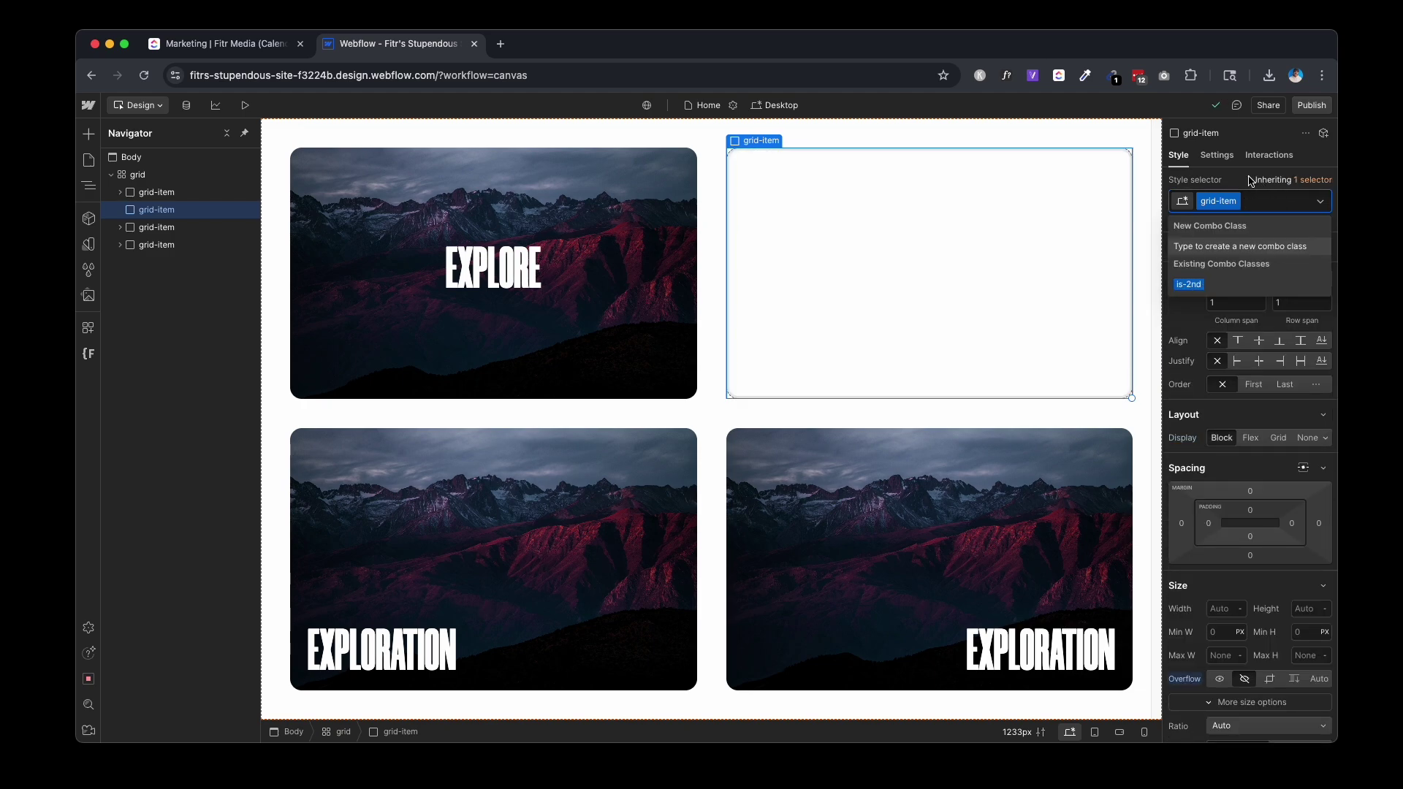
{"action": "type", "text": "is-"}
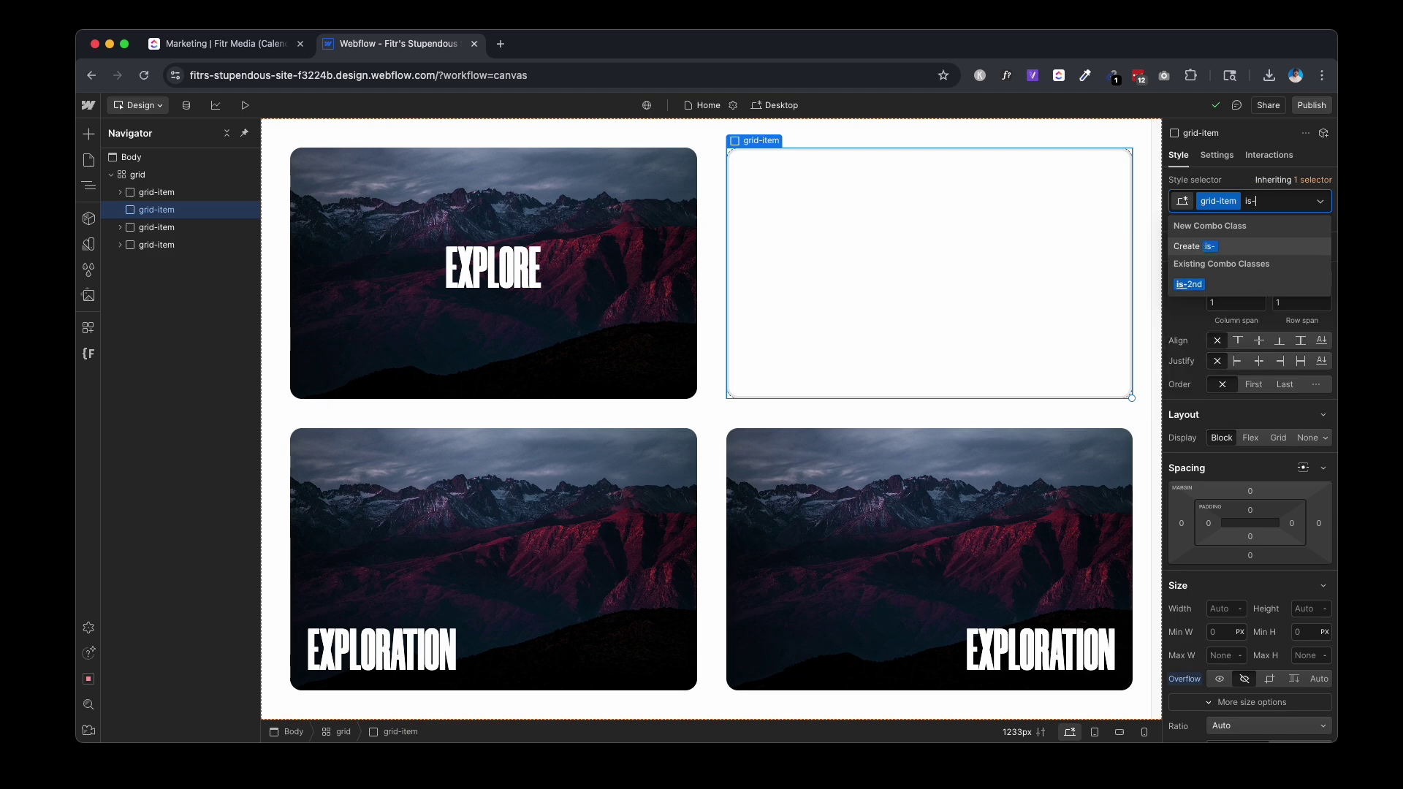
{"action": "type", "text": "3rd"}
{"action": "key", "text": "Return"}
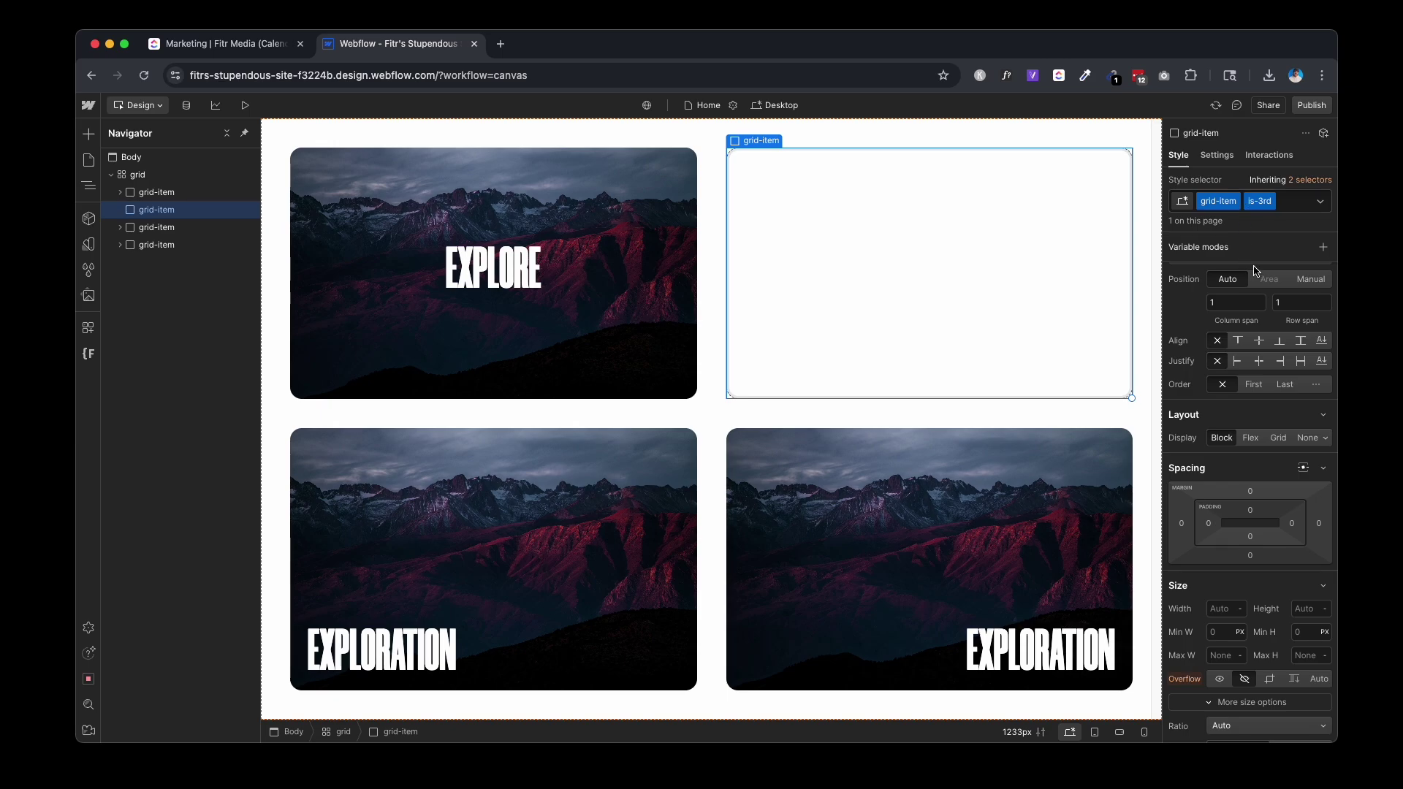
Give the is-3rd card the mountain photo as a background image, centred, with Cover sizing
{"action": "scroll", "coordinate": [1258, 307], "scroll_direction": "down", "scroll_amount": 10}
{"action": "scroll", "coordinate": [1258, 310], "scroll_direction": "down", "scroll_amount": 6}
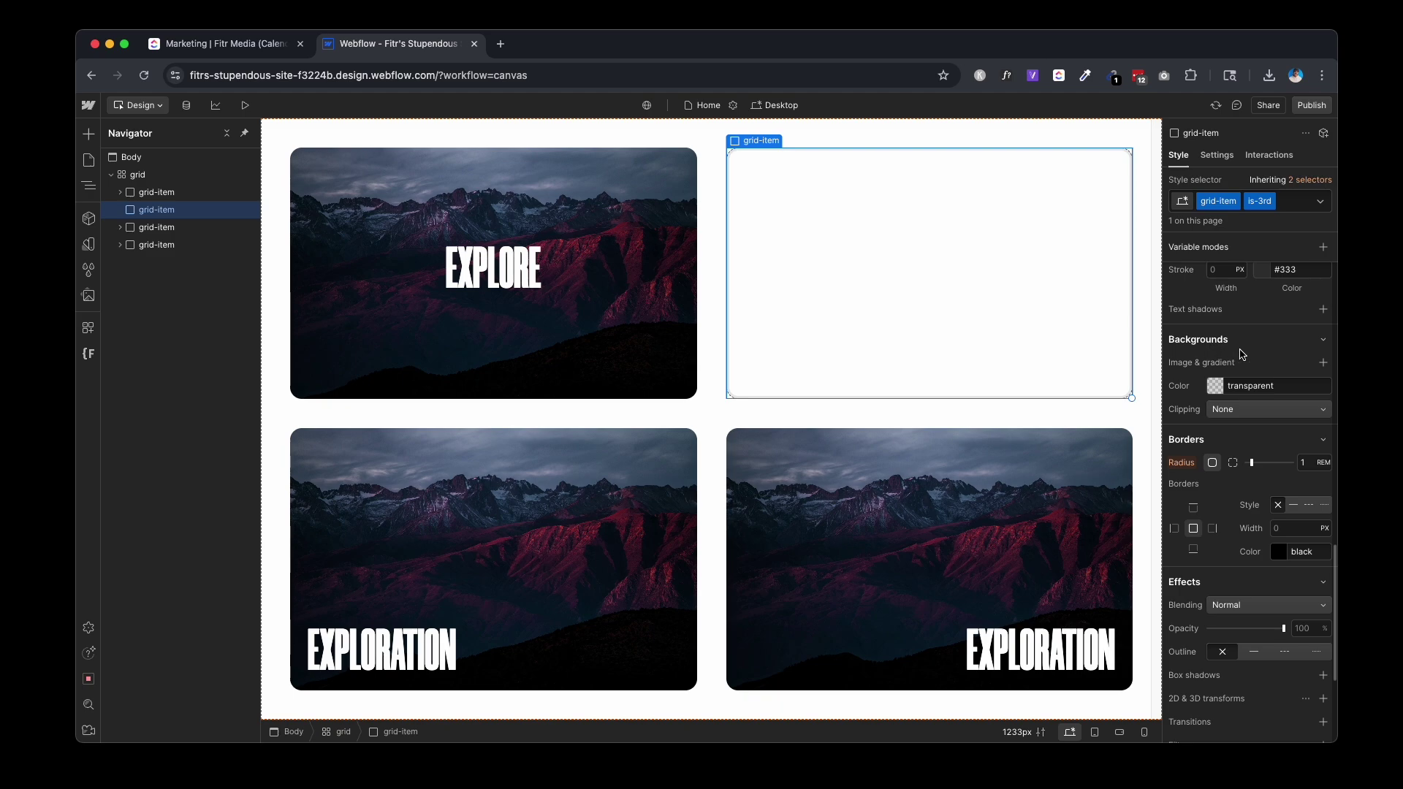
{"action": "left_click", "coordinate": [1324, 363]}
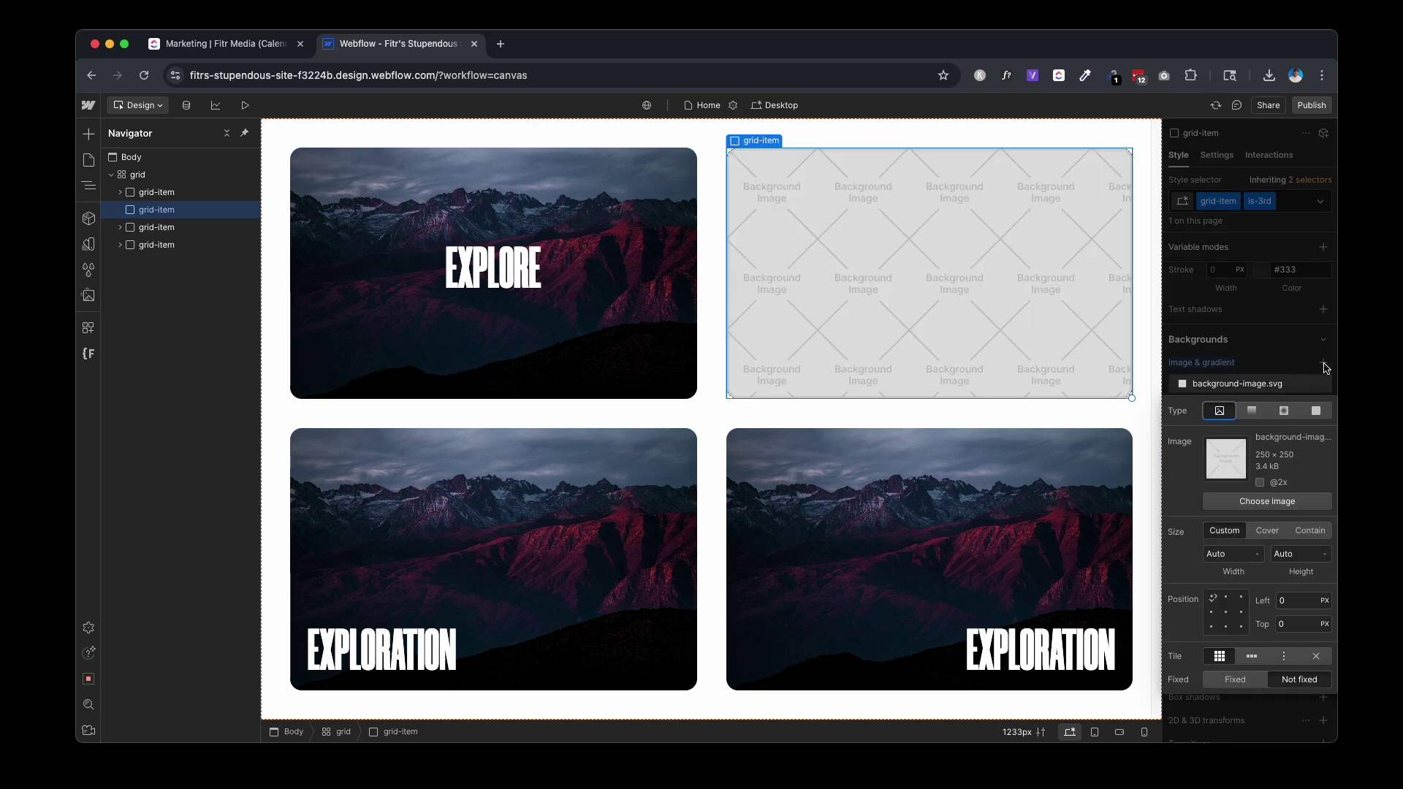
{"action": "left_click", "coordinate": [1257, 502]}
{"action": "left_click", "coordinate": [150, 242]}
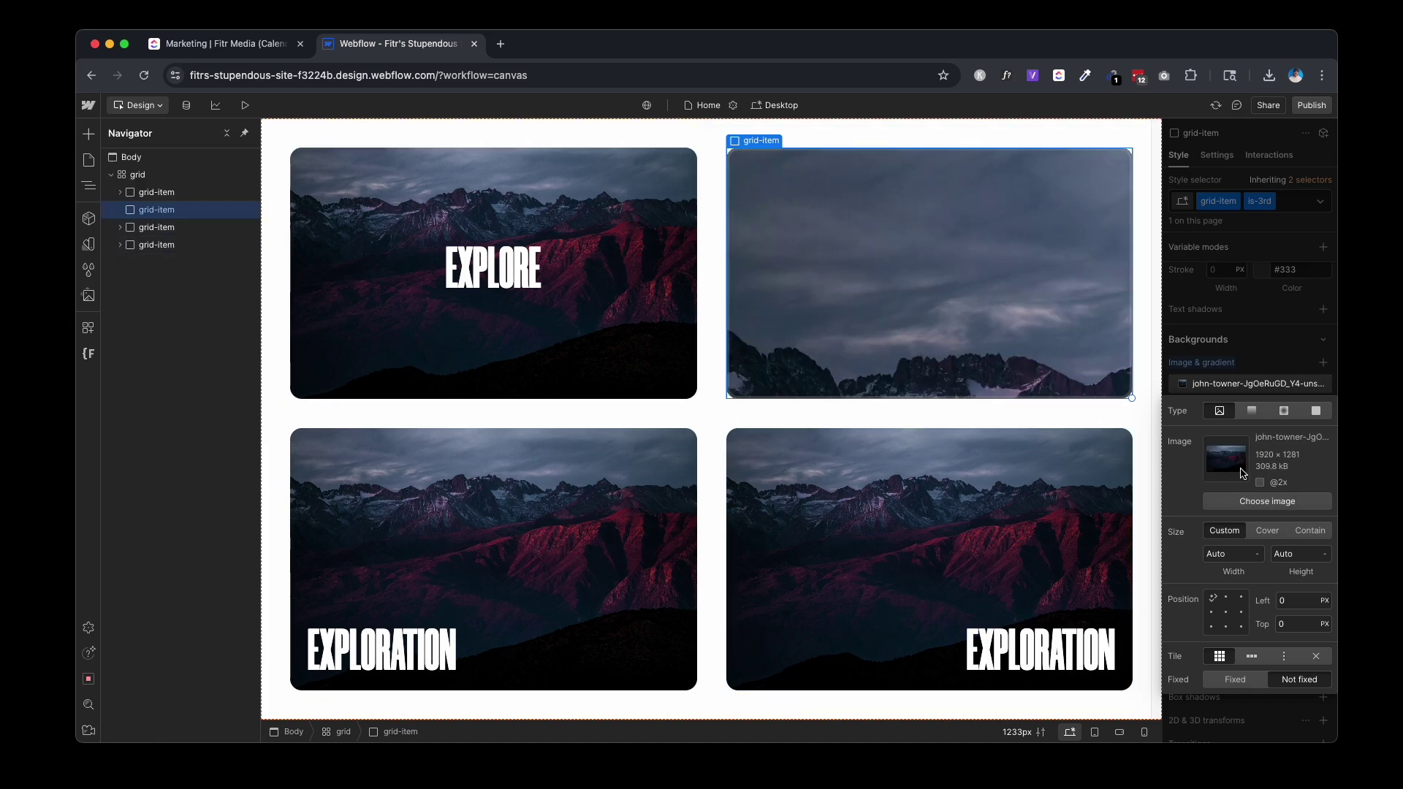
{"action": "left_click", "coordinate": [1226, 613]}
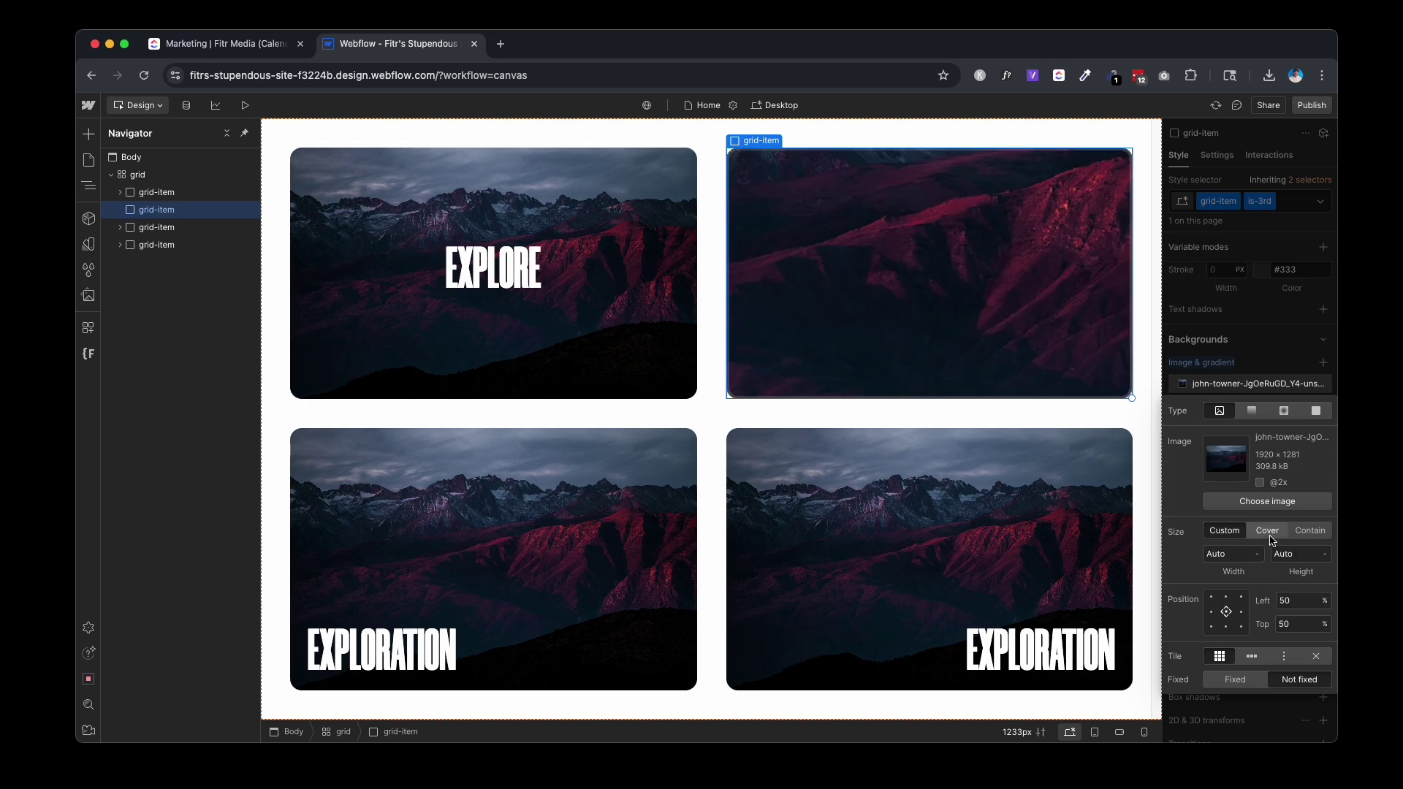
{"action": "left_click", "coordinate": [1268, 532]}
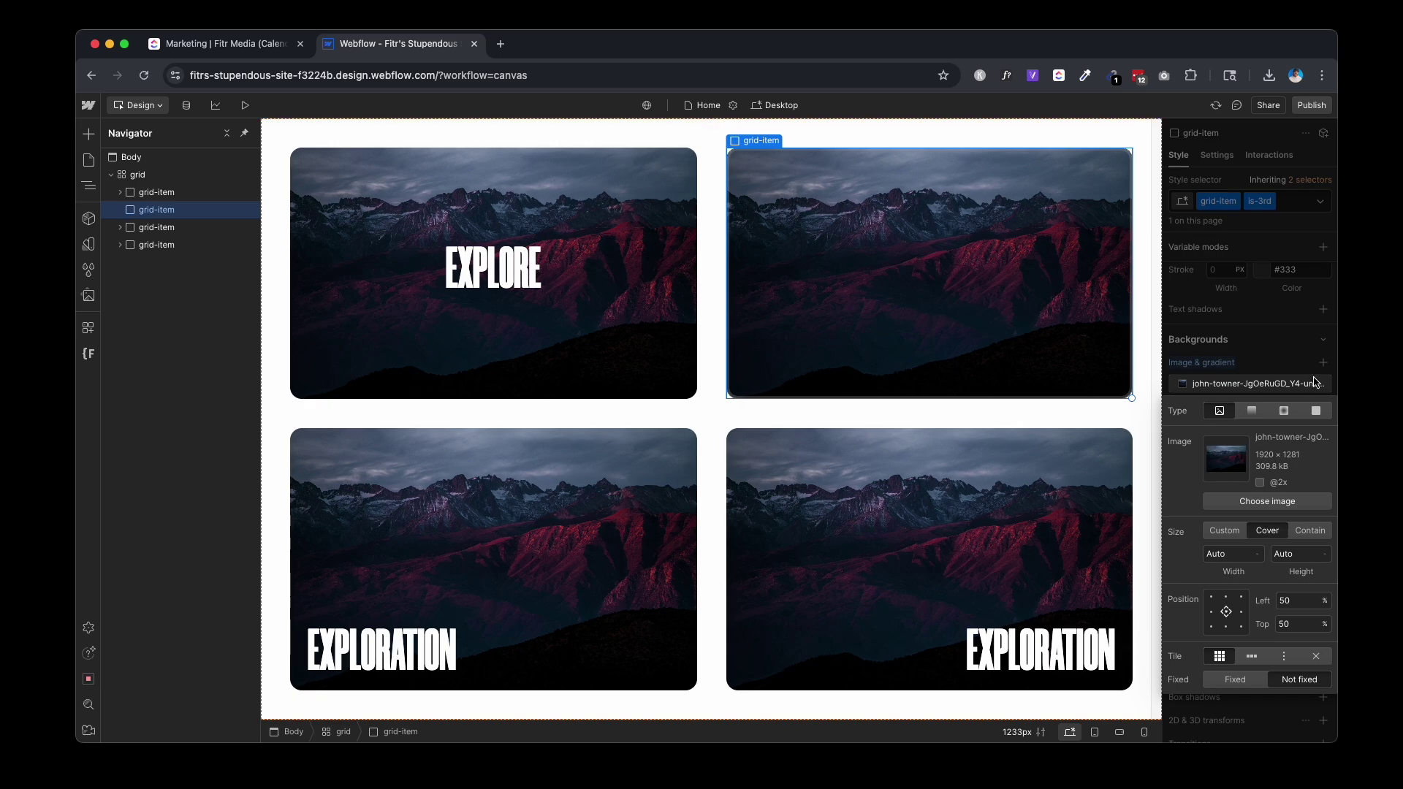
{"action": "left_click", "coordinate": [1018, 330]}
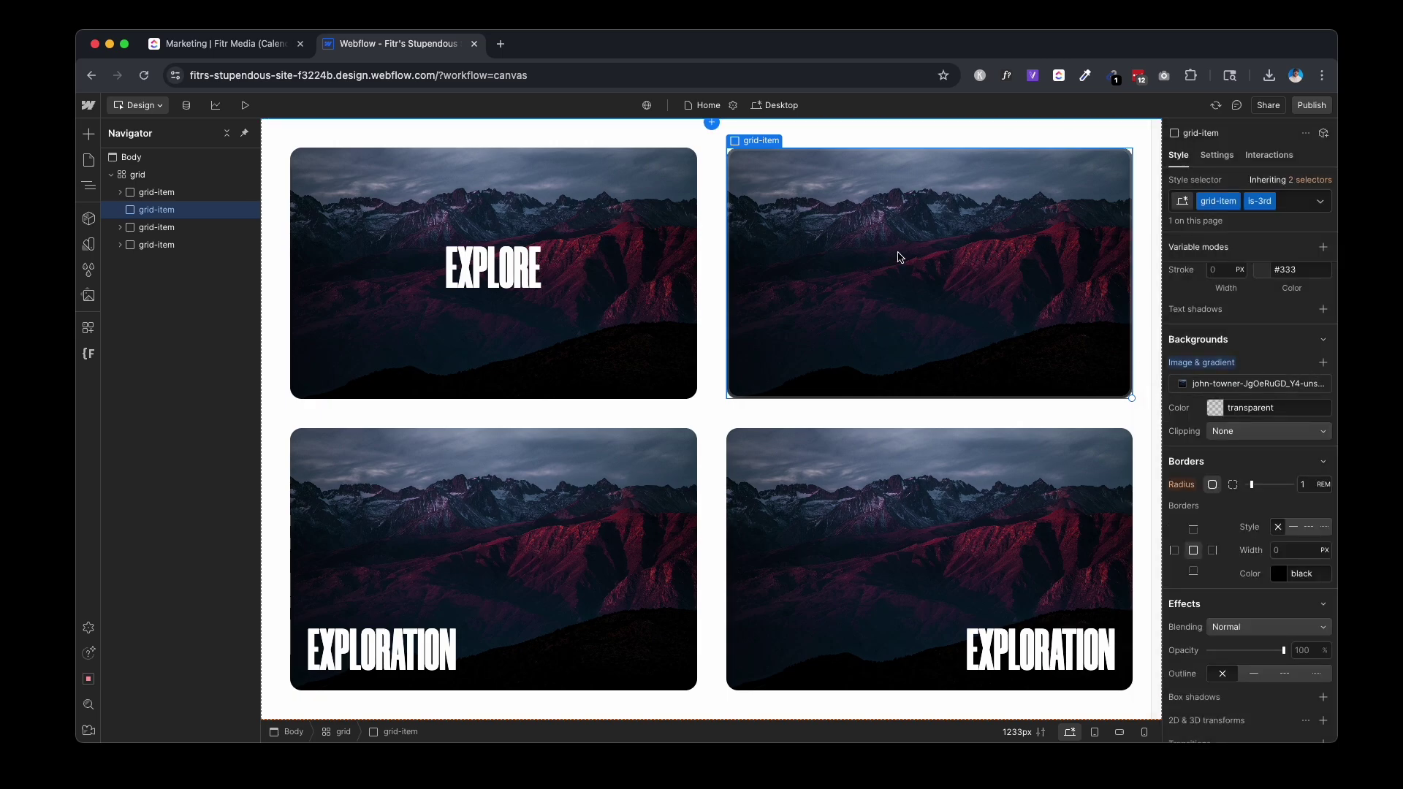
Insert a Text Block into the top-right card and give it the text class
{"action": "key", "text": "super+k"}
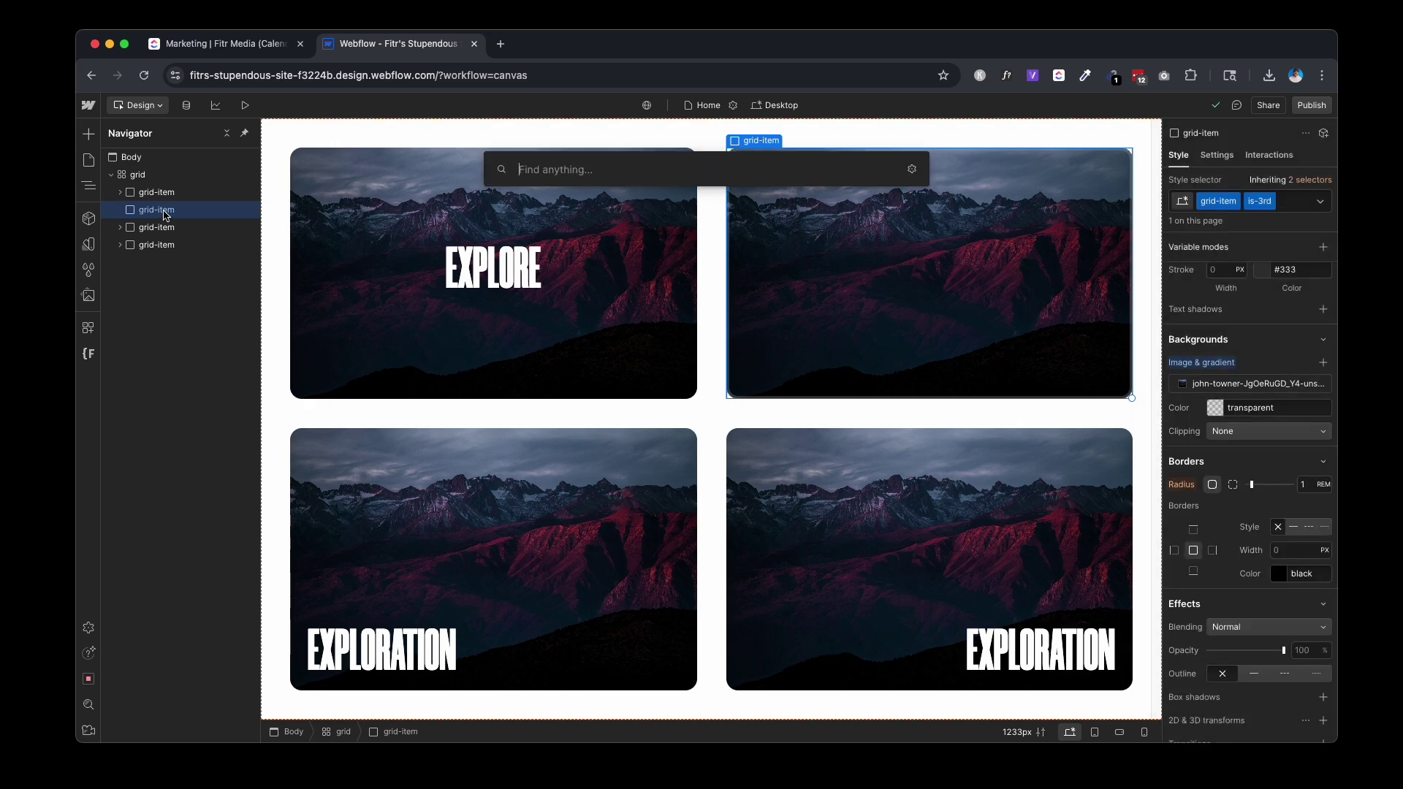
{"action": "type", "text": "ti"}
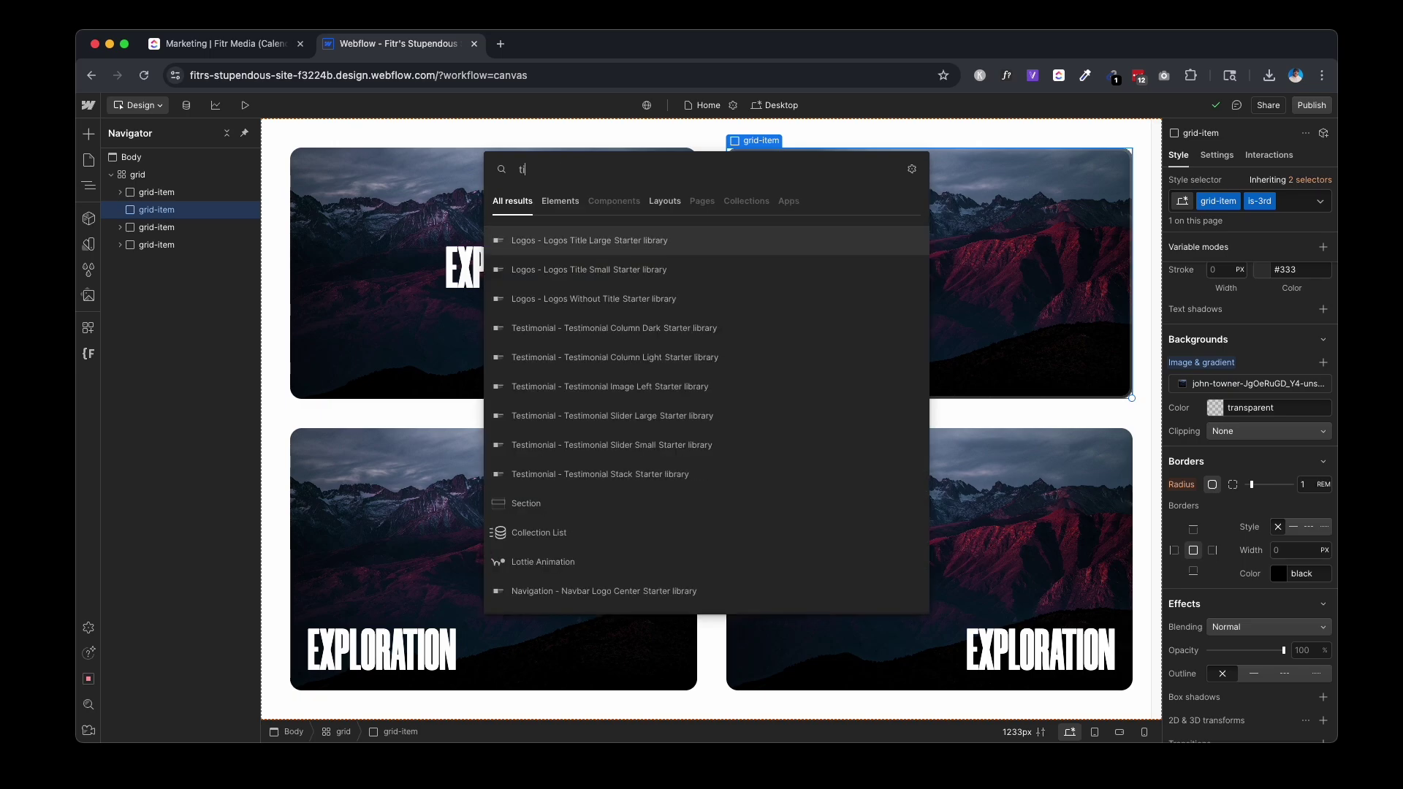
{"action": "type", "text": "x"}
{"action": "key", "text": "BackSpace"}
{"action": "key", "text": "BackSpace"}
{"action": "type", "text": "ext"}
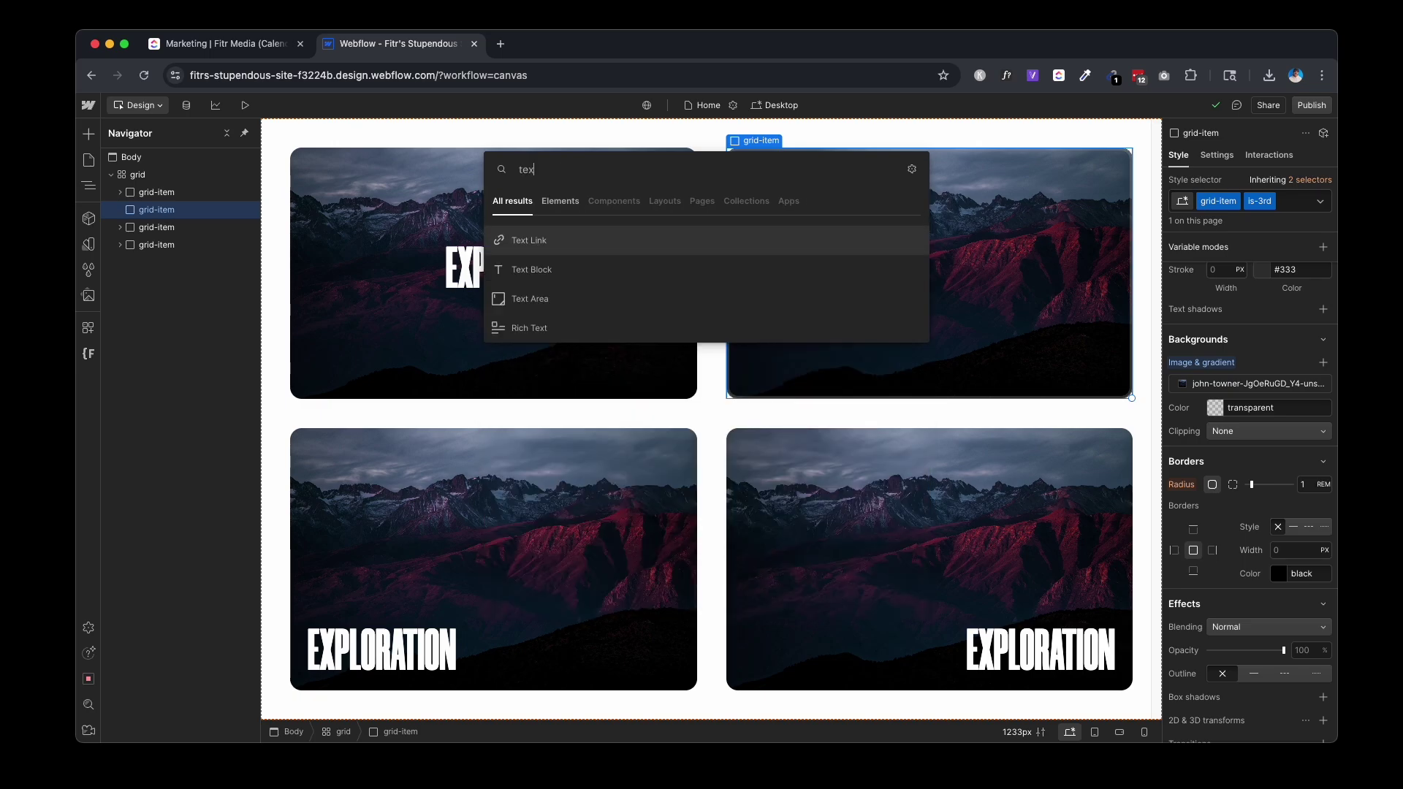
{"action": "key", "text": "Down"}
{"action": "key", "text": "Return"}
{"action": "key", "text": "super+Return"}
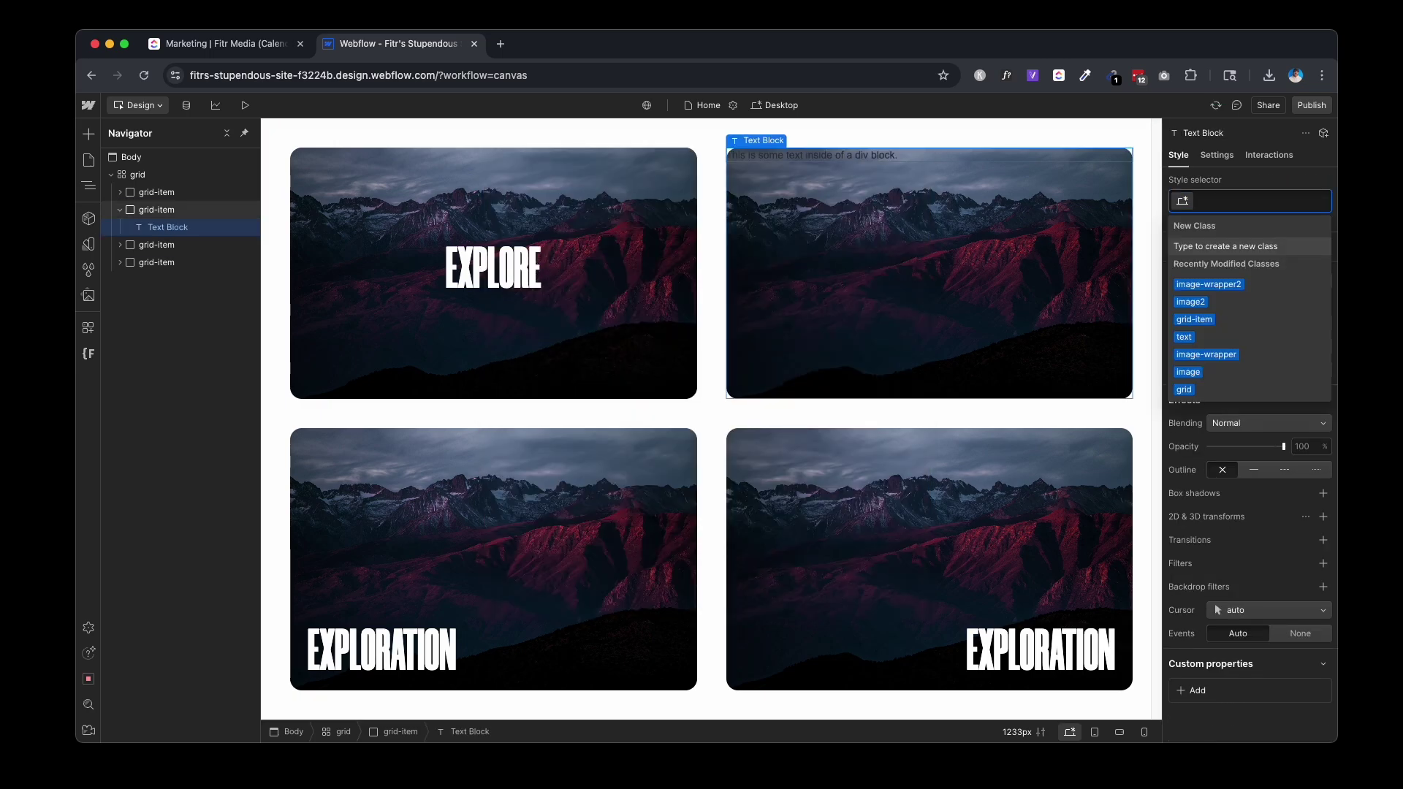
{"action": "type", "text": "text"}
{"action": "key", "text": "Return"}
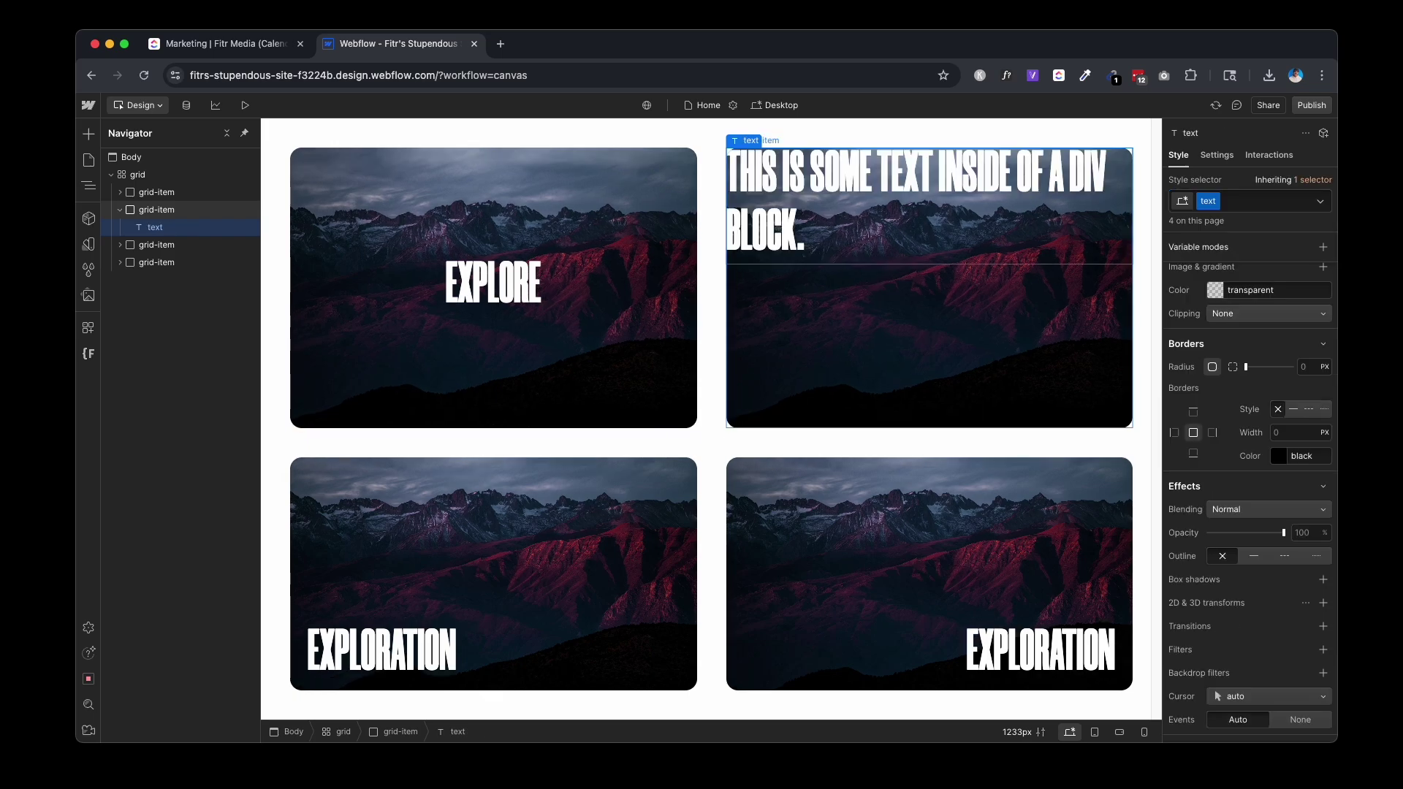
Change the text block's content to 'Explore'
{"action": "left_click", "coordinate": [1217, 155]}
{"action": "triple_click", "coordinate": [1262, 334]}
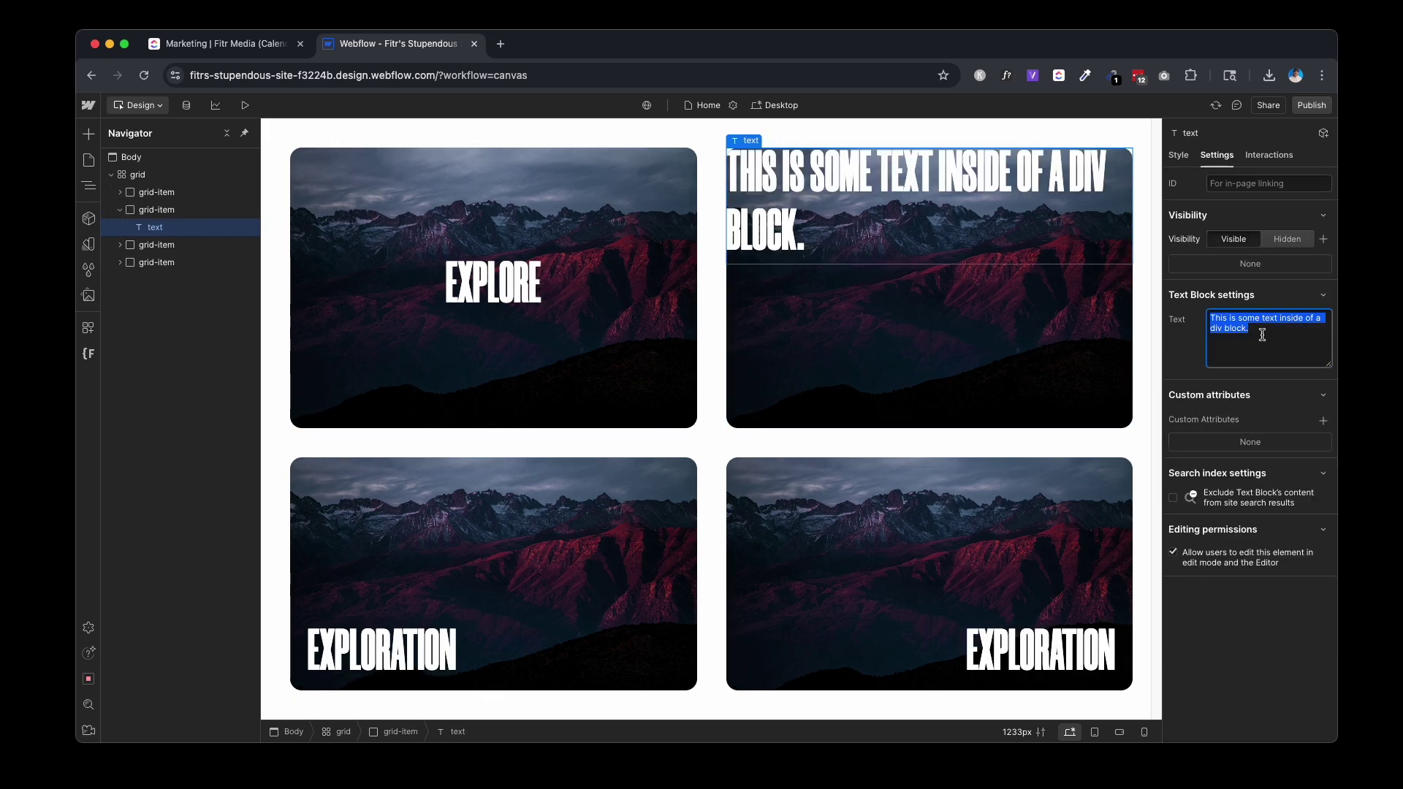
{"action": "key", "text": "BackSpace"}
{"action": "type", "text": "Explore"}
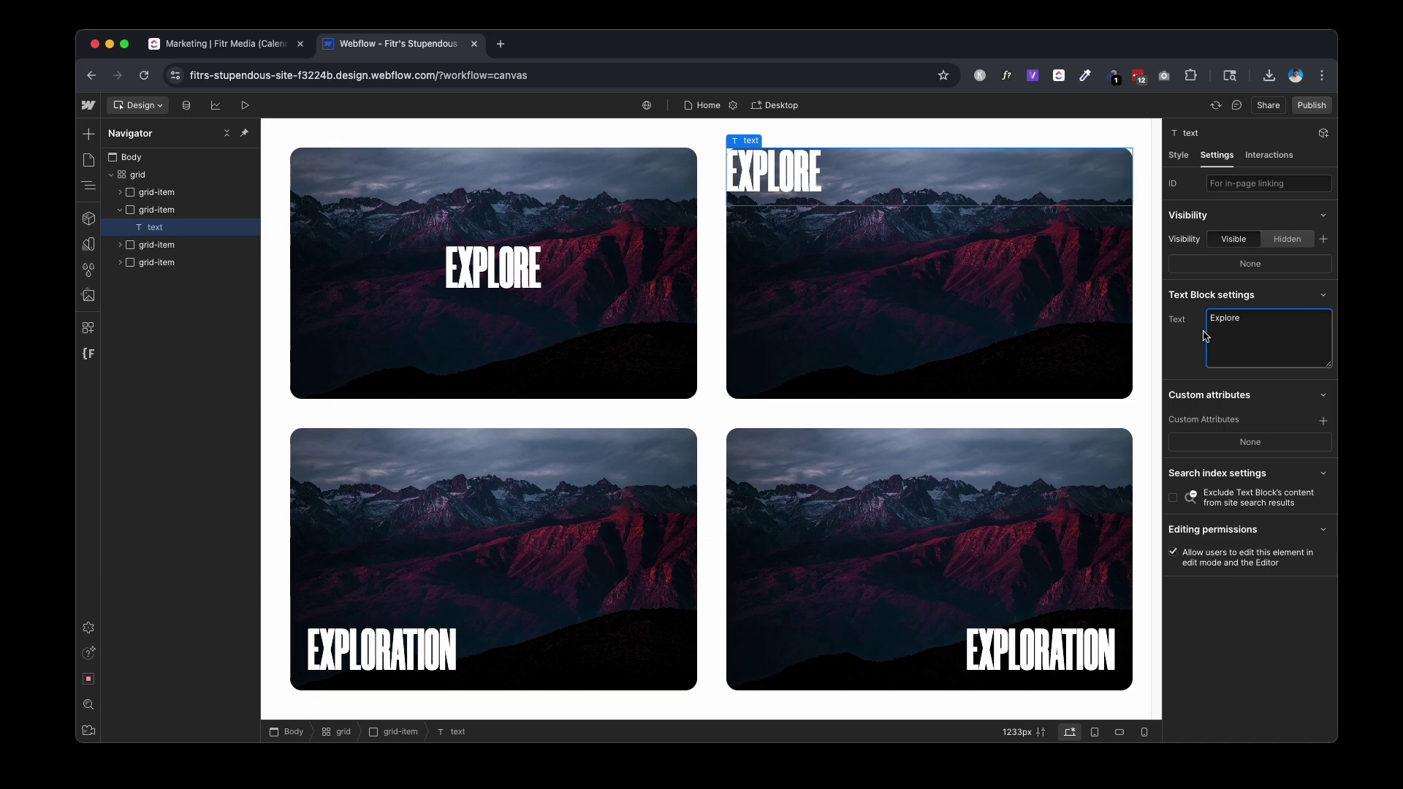
{"action": "left_click", "coordinate": [1178, 155]}
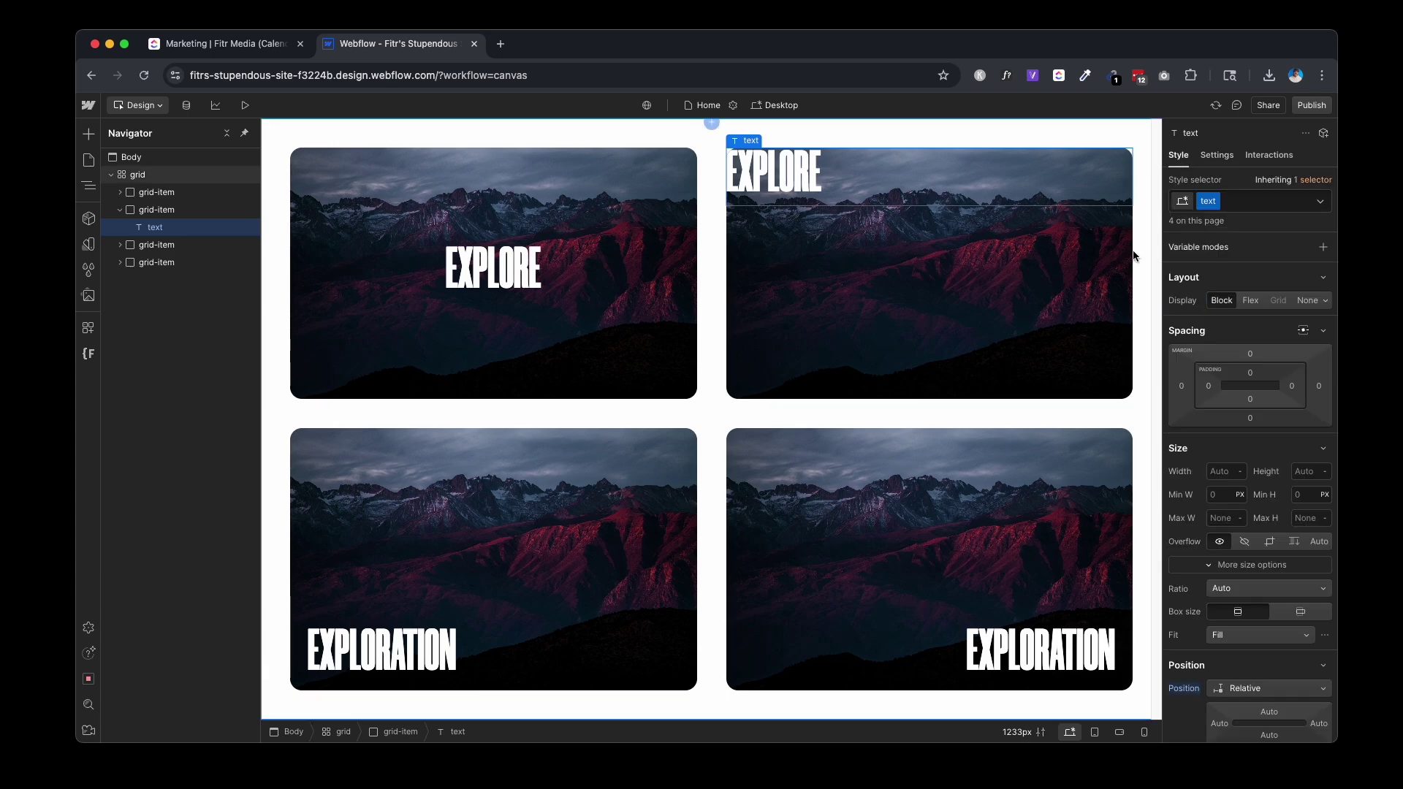
Set the top-right card to Flex display, centred on both axes, so EXPLORE sits in the middle
{"action": "left_click", "coordinate": [1103, 259]}
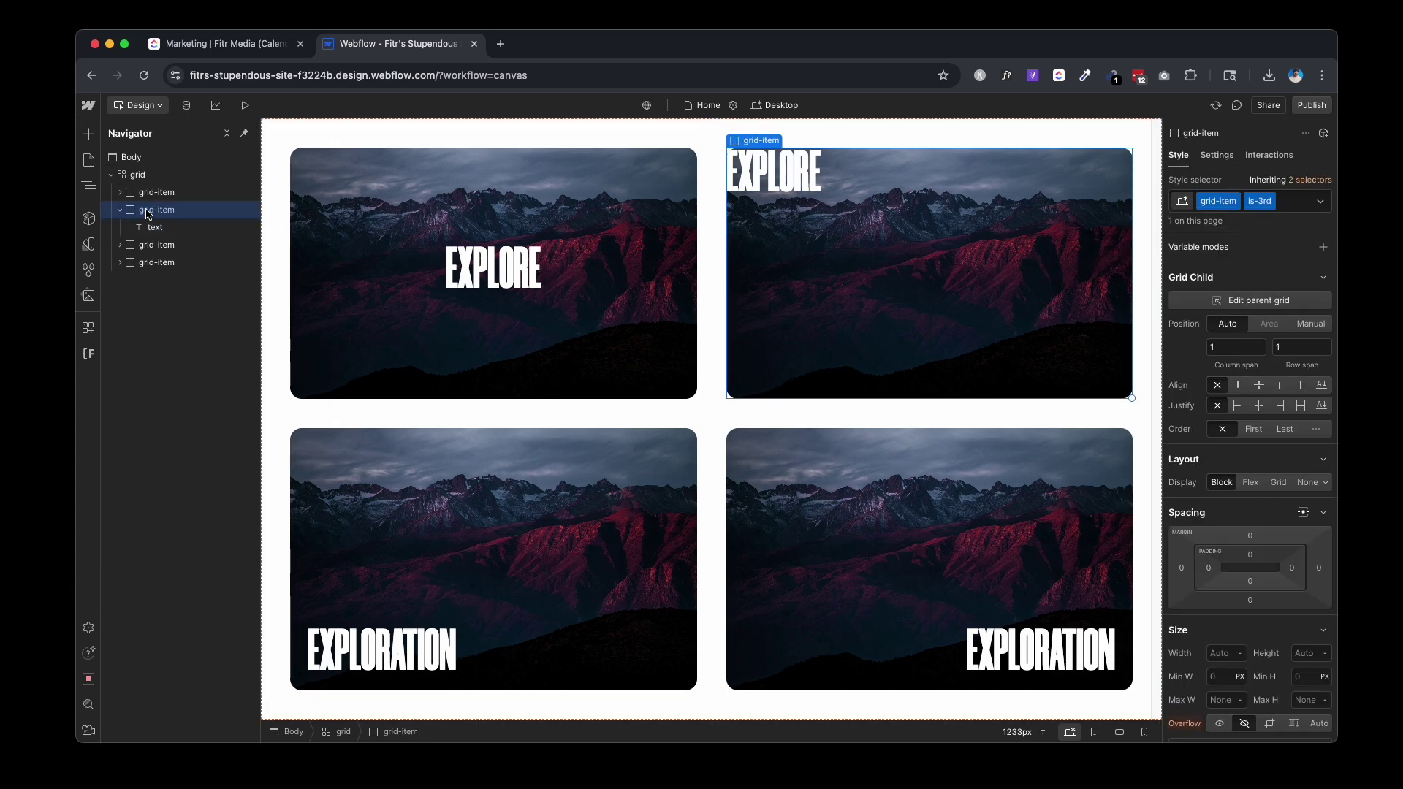
{"action": "left_click", "coordinate": [1251, 484]}
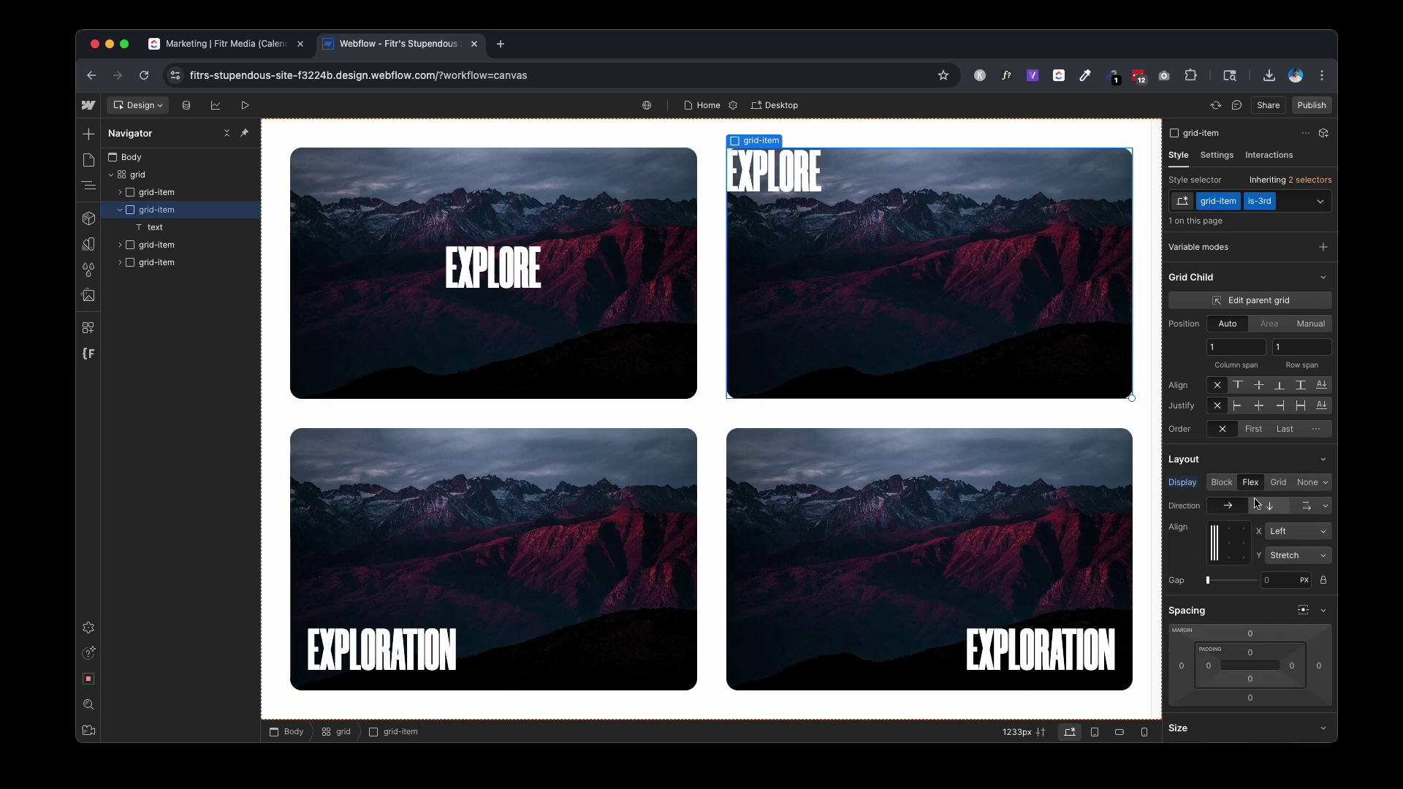
{"action": "left_click", "coordinate": [1231, 545]}
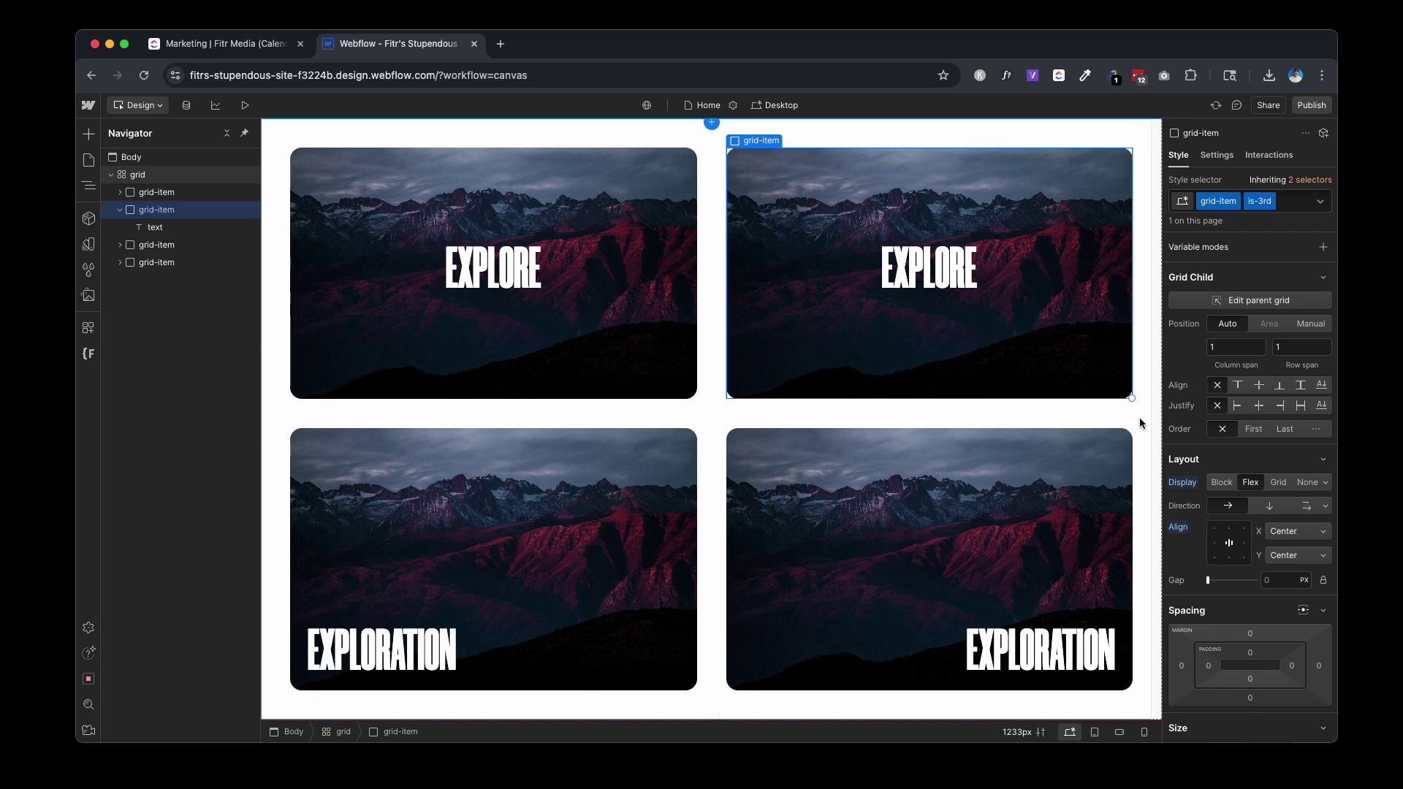
{"action": "left_click", "coordinate": [607, 451]}
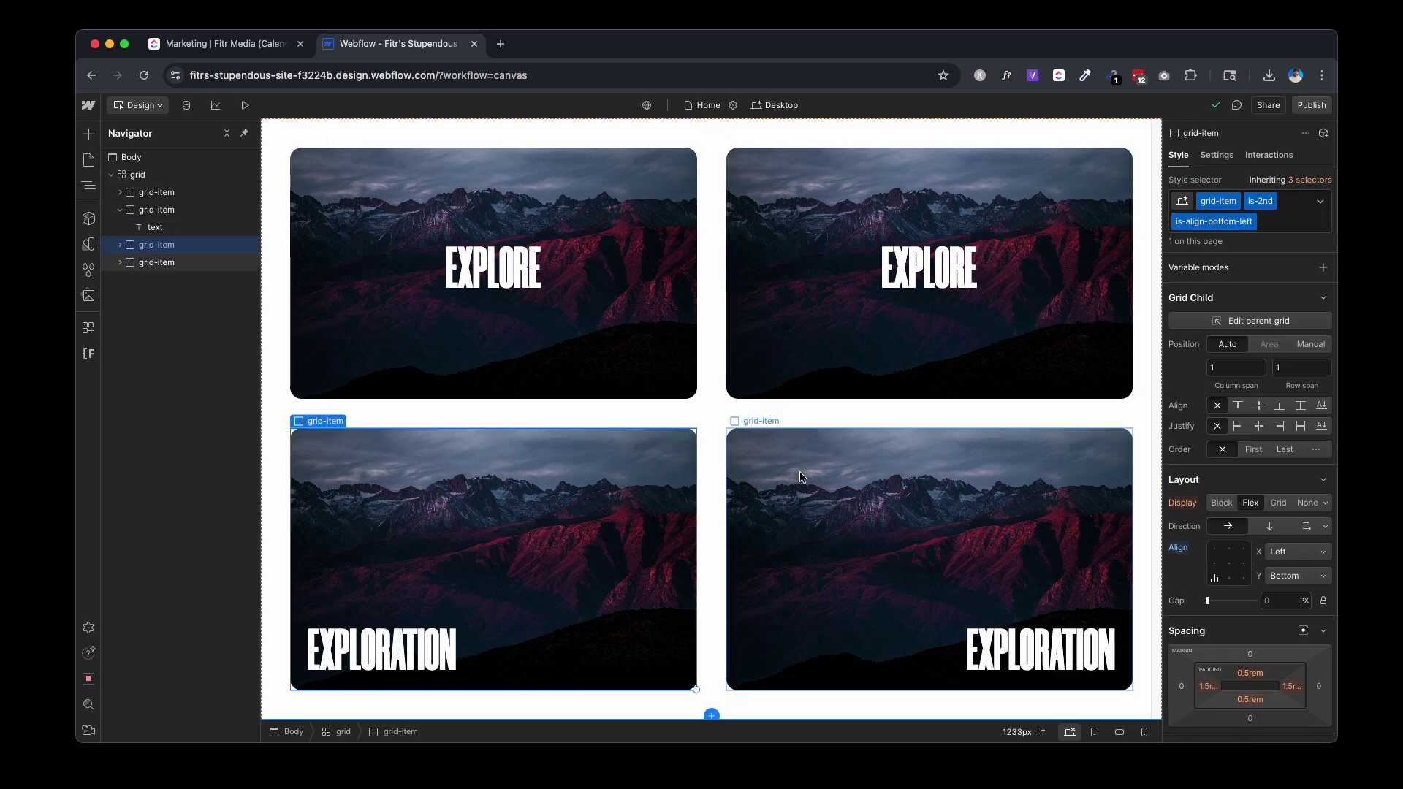
Select the bottom-left card and reveal its EXPLORATION text in the Navigator
{"action": "left_click", "coordinate": [800, 477]}
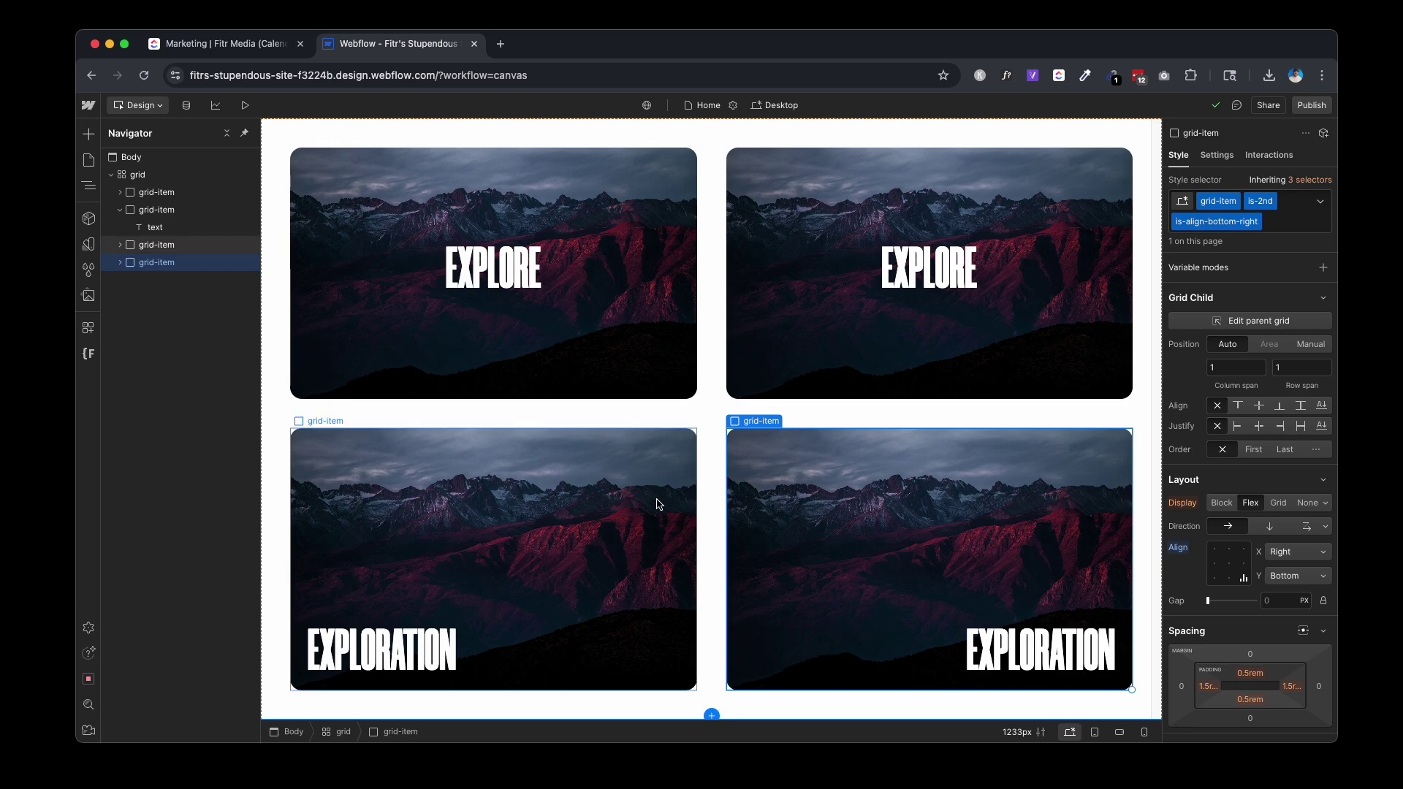
{"action": "left_click", "coordinate": [466, 561]}
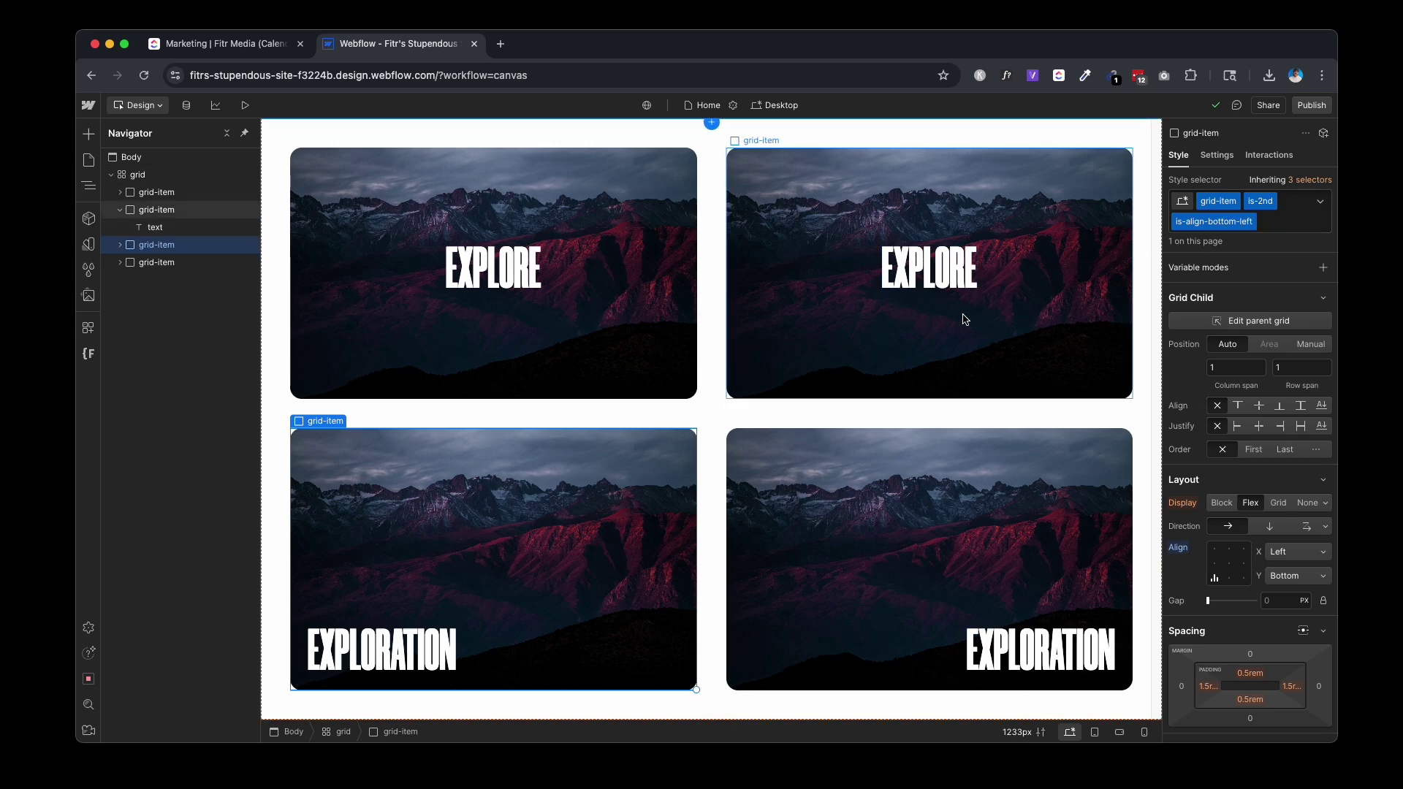
{"action": "left_click", "coordinate": [119, 244]}
{"action": "scroll", "coordinate": [1240, 454], "scroll_direction": "down", "scroll_amount": 2}
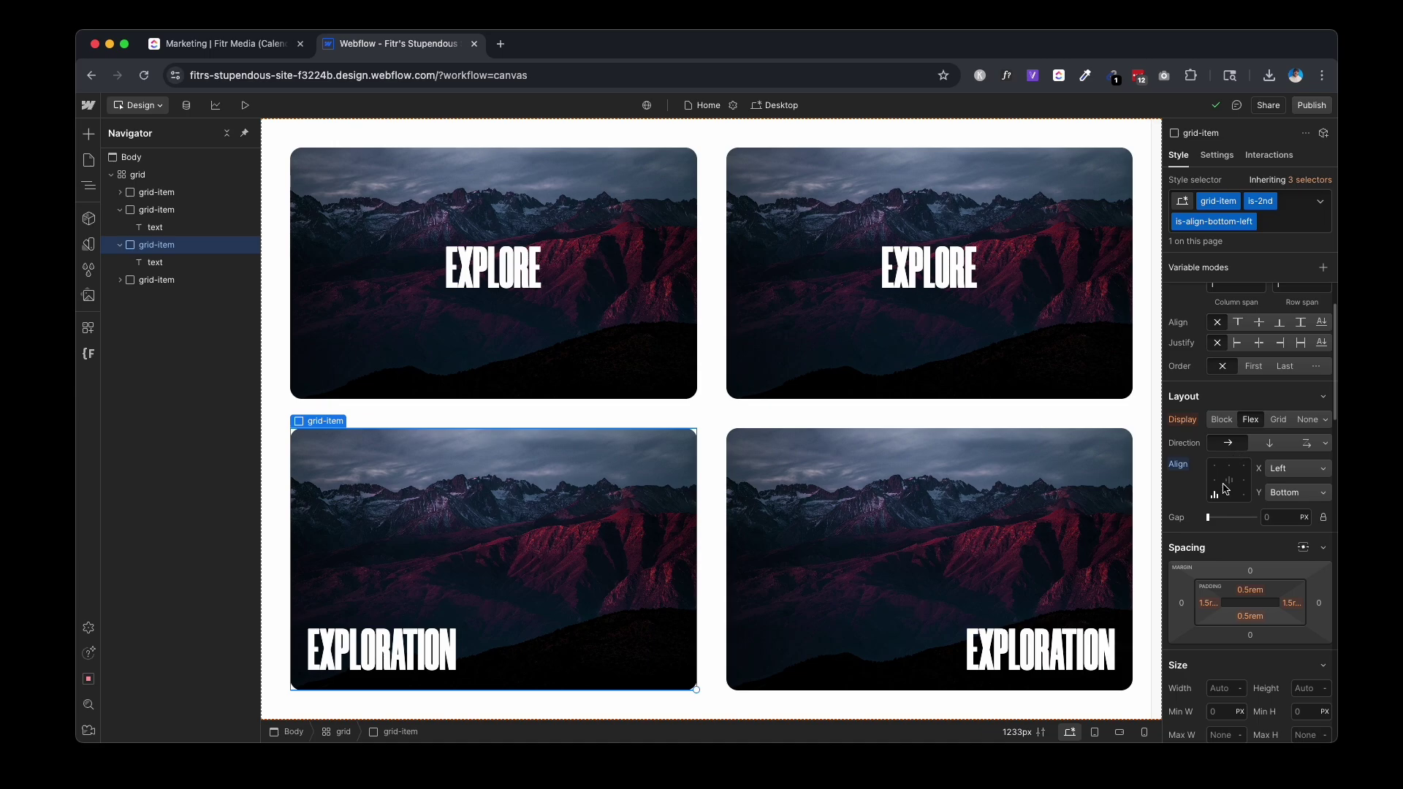
Try the Align grid positions, finishing with EXPLORATION at the bottom centre (X Center, Y Bottom)
{"action": "left_click", "coordinate": [1231, 482]}
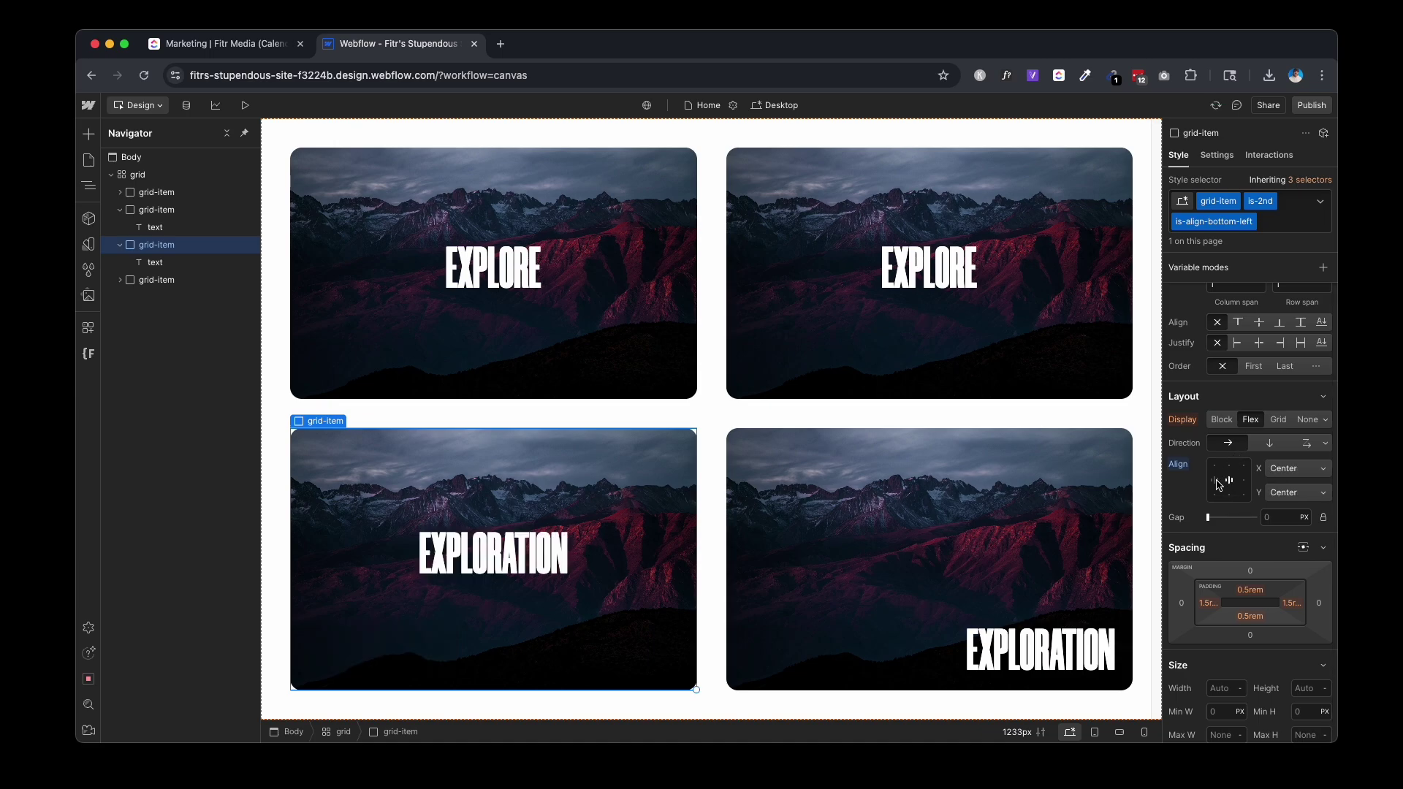
{"action": "left_click", "coordinate": [1215, 483]}
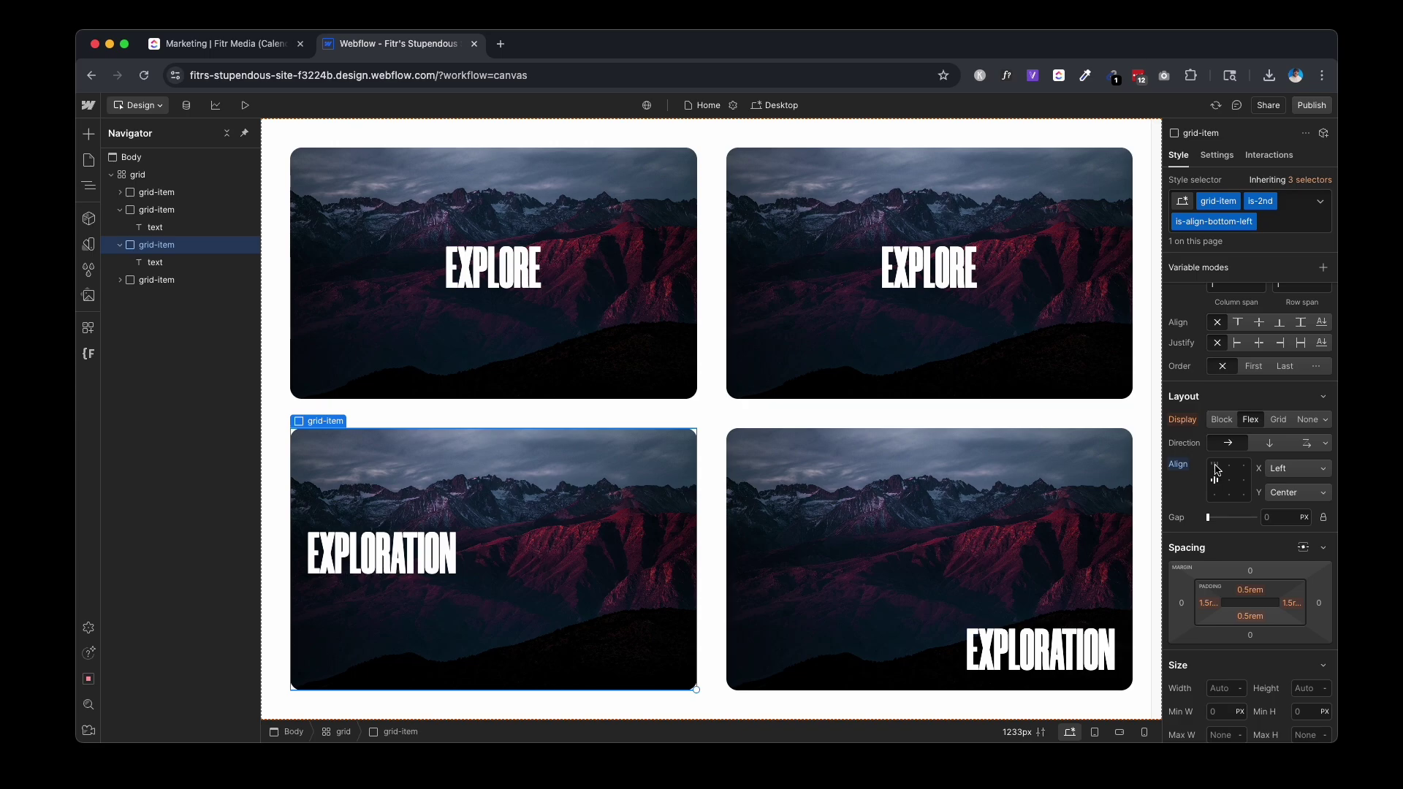
{"action": "left_click", "coordinate": [1216, 467]}
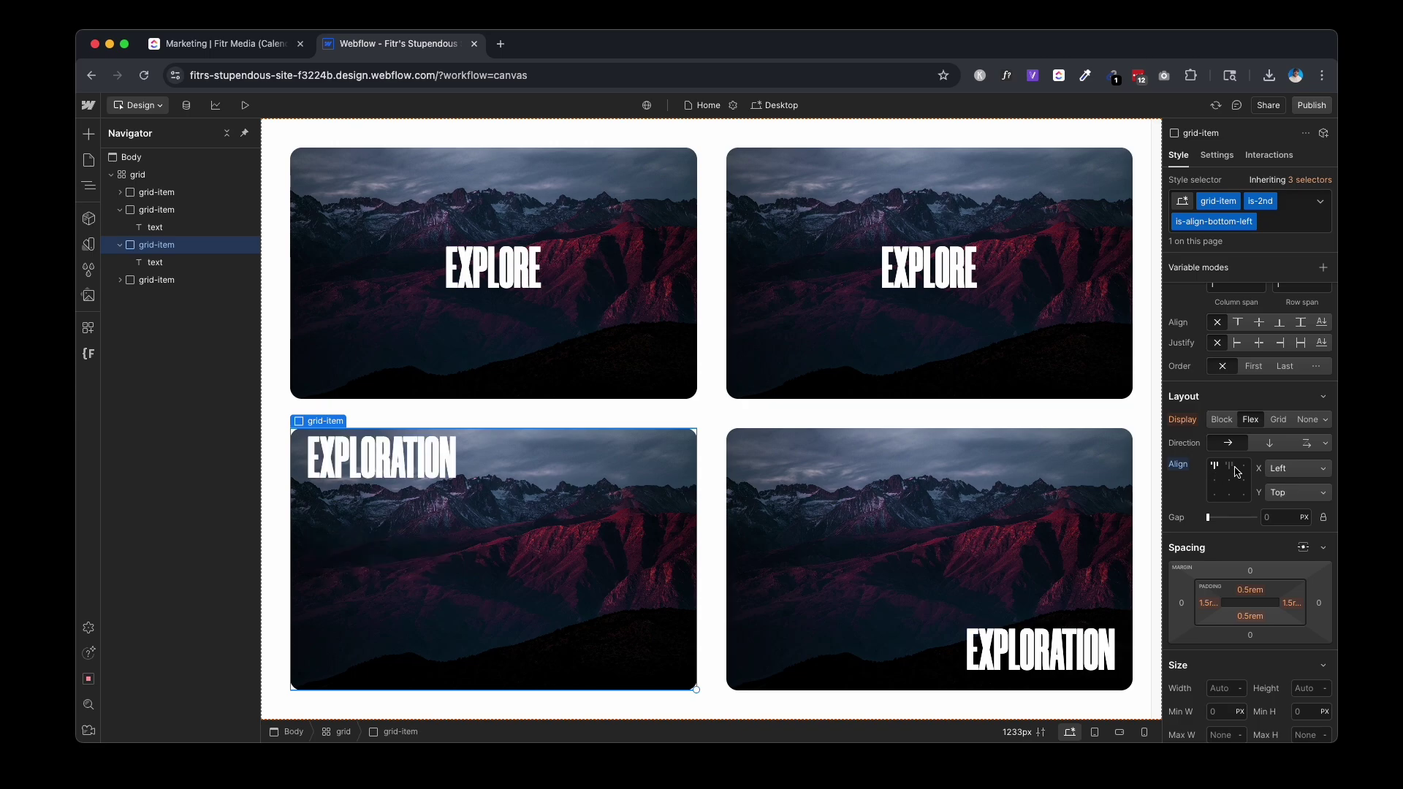
{"action": "left_click", "coordinate": [1232, 468]}
{"action": "left_click", "coordinate": [1246, 468]}
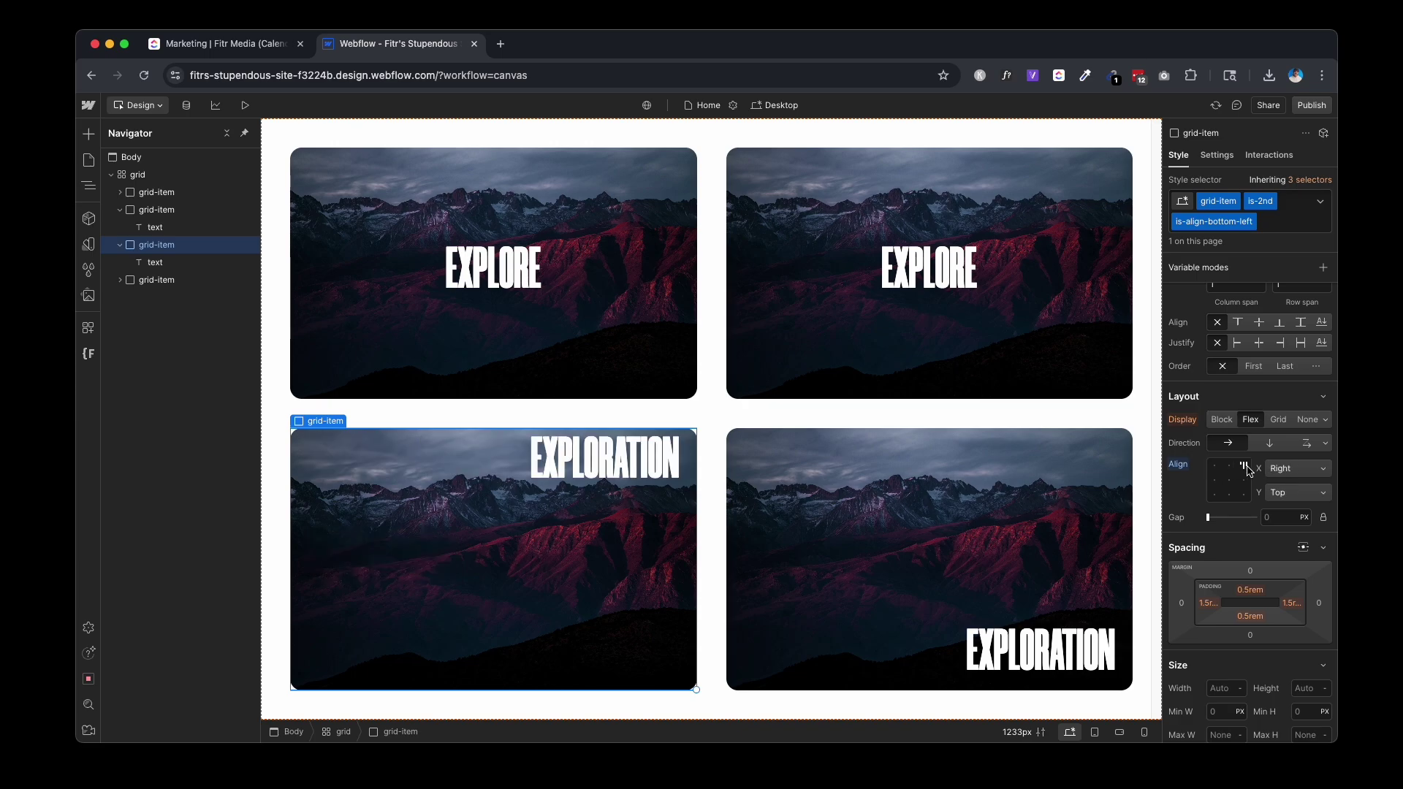
{"action": "left_click", "coordinate": [1245, 482]}
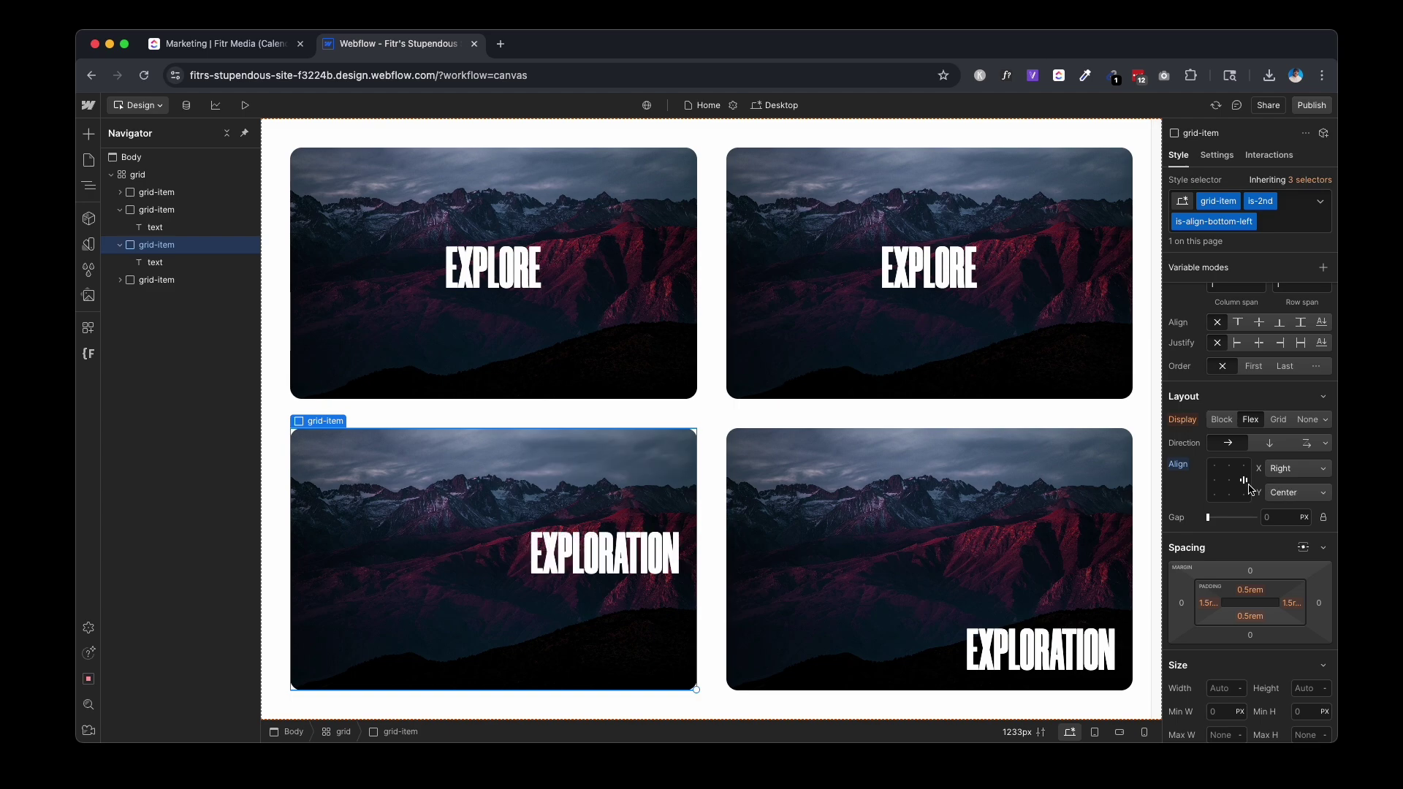
{"action": "left_click", "coordinate": [1244, 495]}
{"action": "left_click", "coordinate": [1229, 496]}
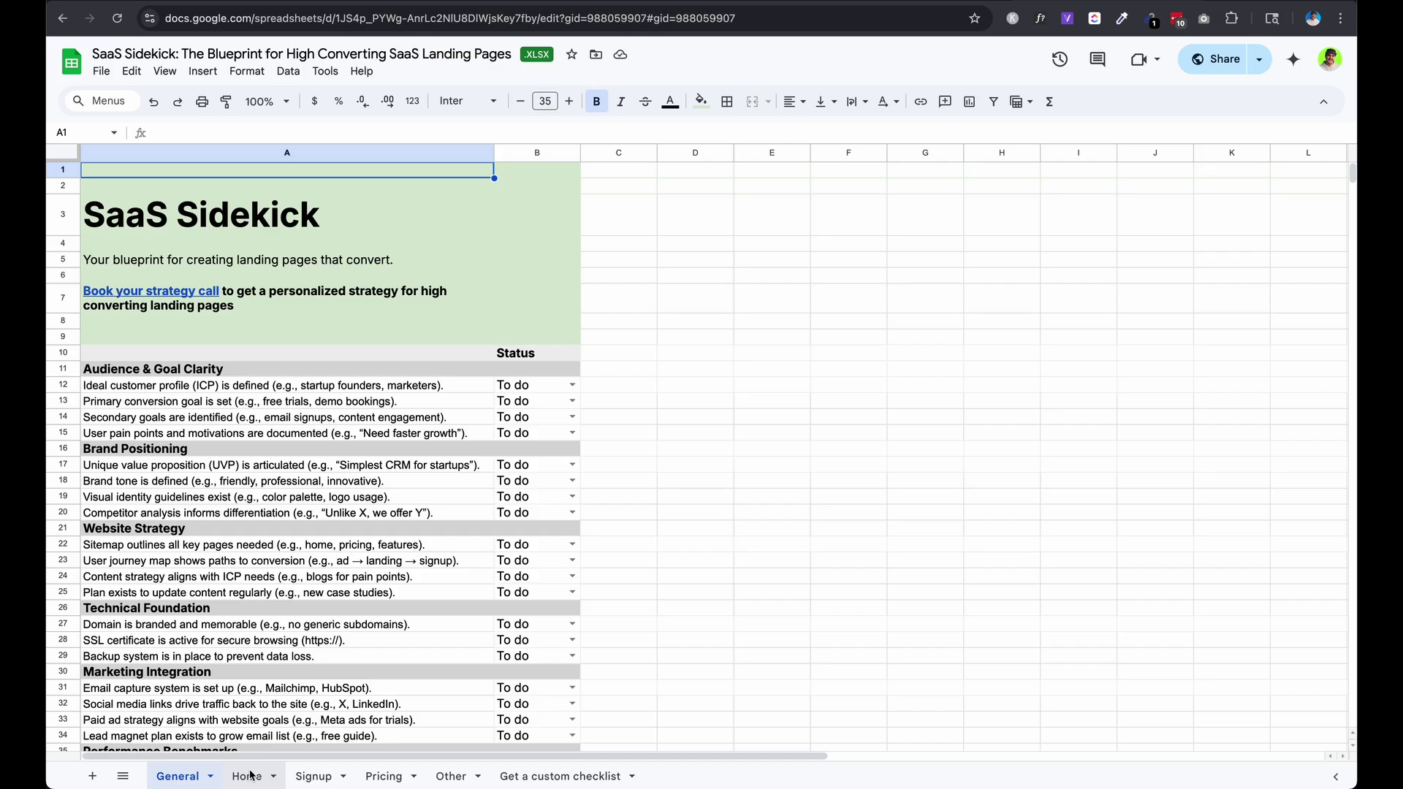
Look through the Home, Signup and Pricing sheets, ending on the Other sheet
{"action": "left_click", "coordinate": [247, 776]}
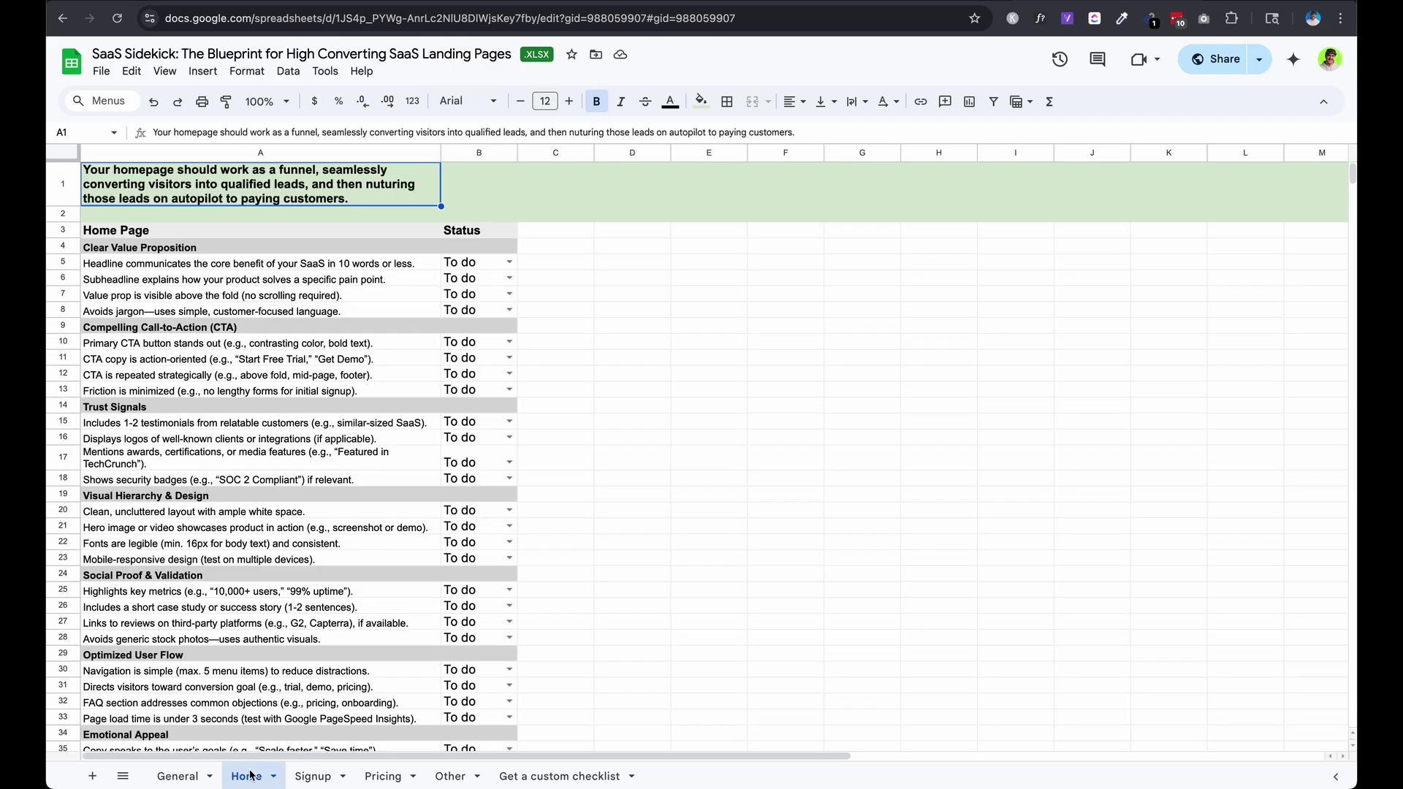
{"action": "left_click", "coordinate": [307, 777]}
{"action": "left_click", "coordinate": [365, 778]}
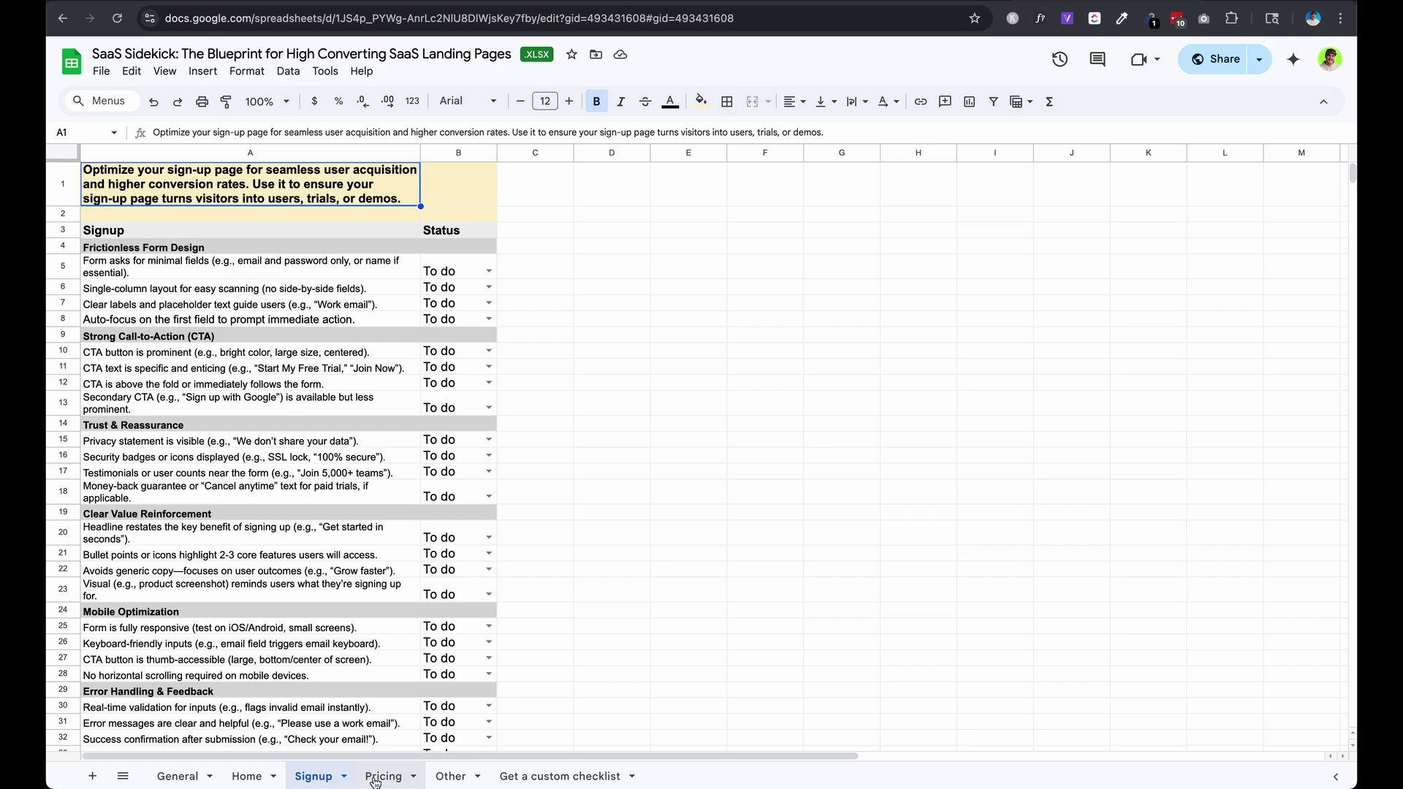
{"action": "left_click", "coordinate": [445, 778]}
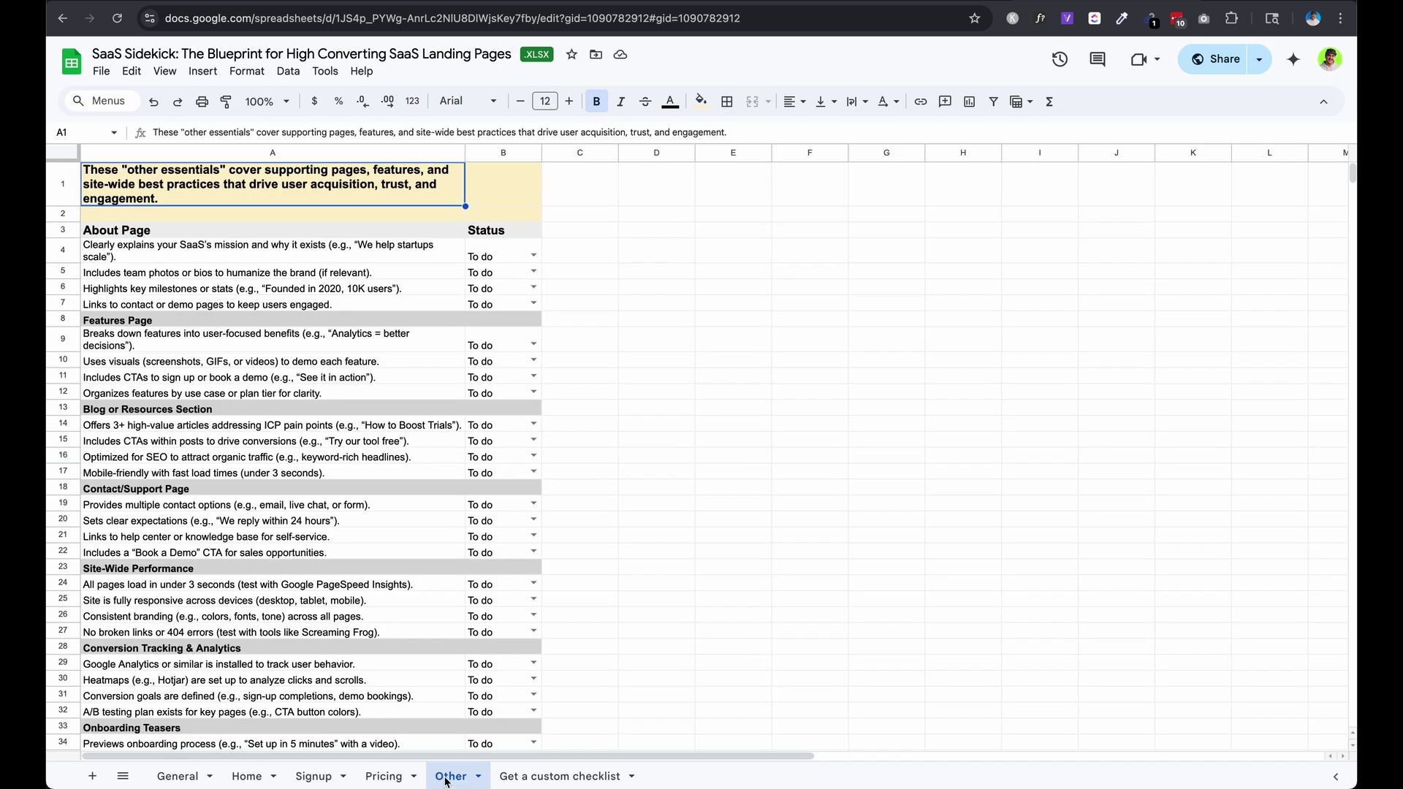
Mark About Page items B4 and B5 as In progress
{"action": "left_click", "coordinate": [534, 255]}
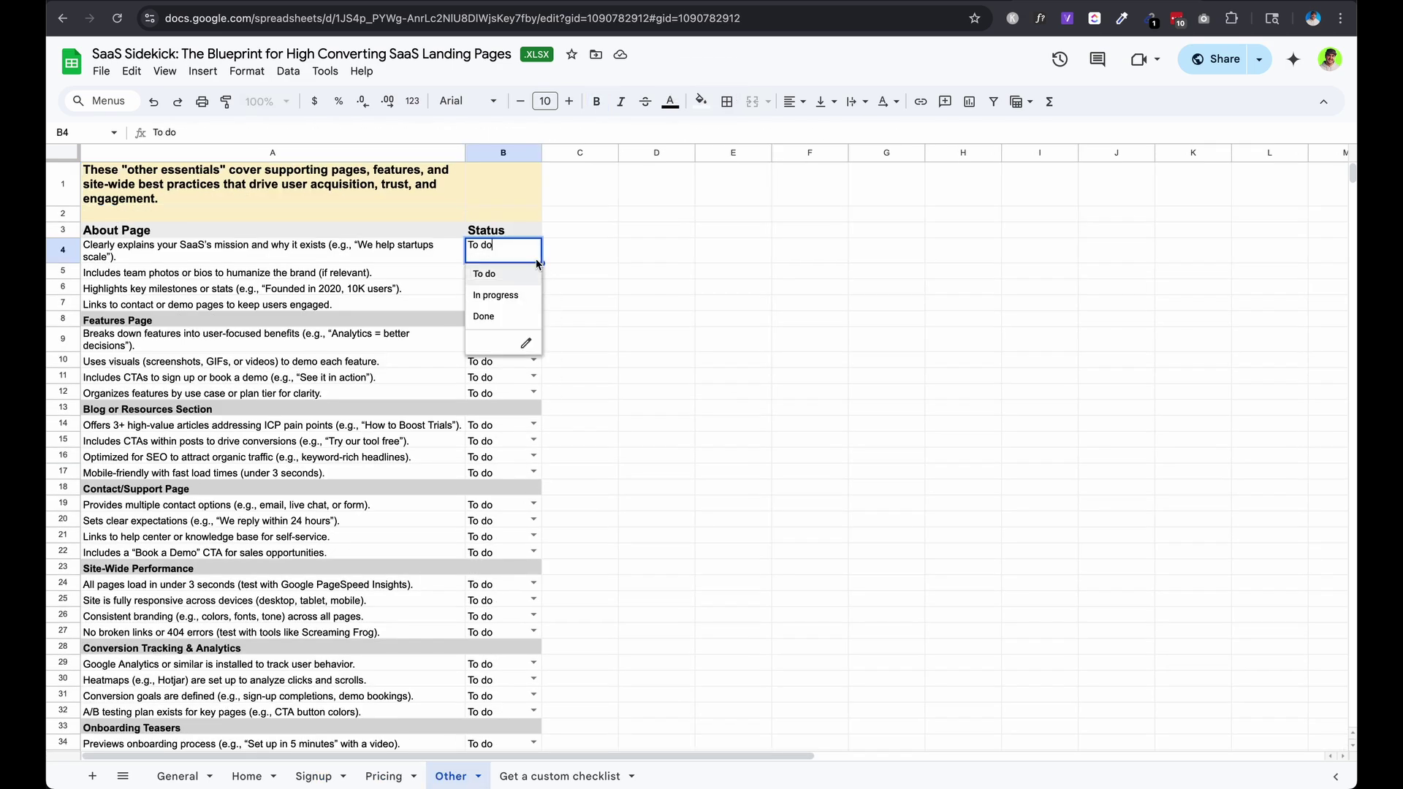
{"action": "left_click", "coordinate": [527, 289]}
{"action": "left_click", "coordinate": [534, 271]}
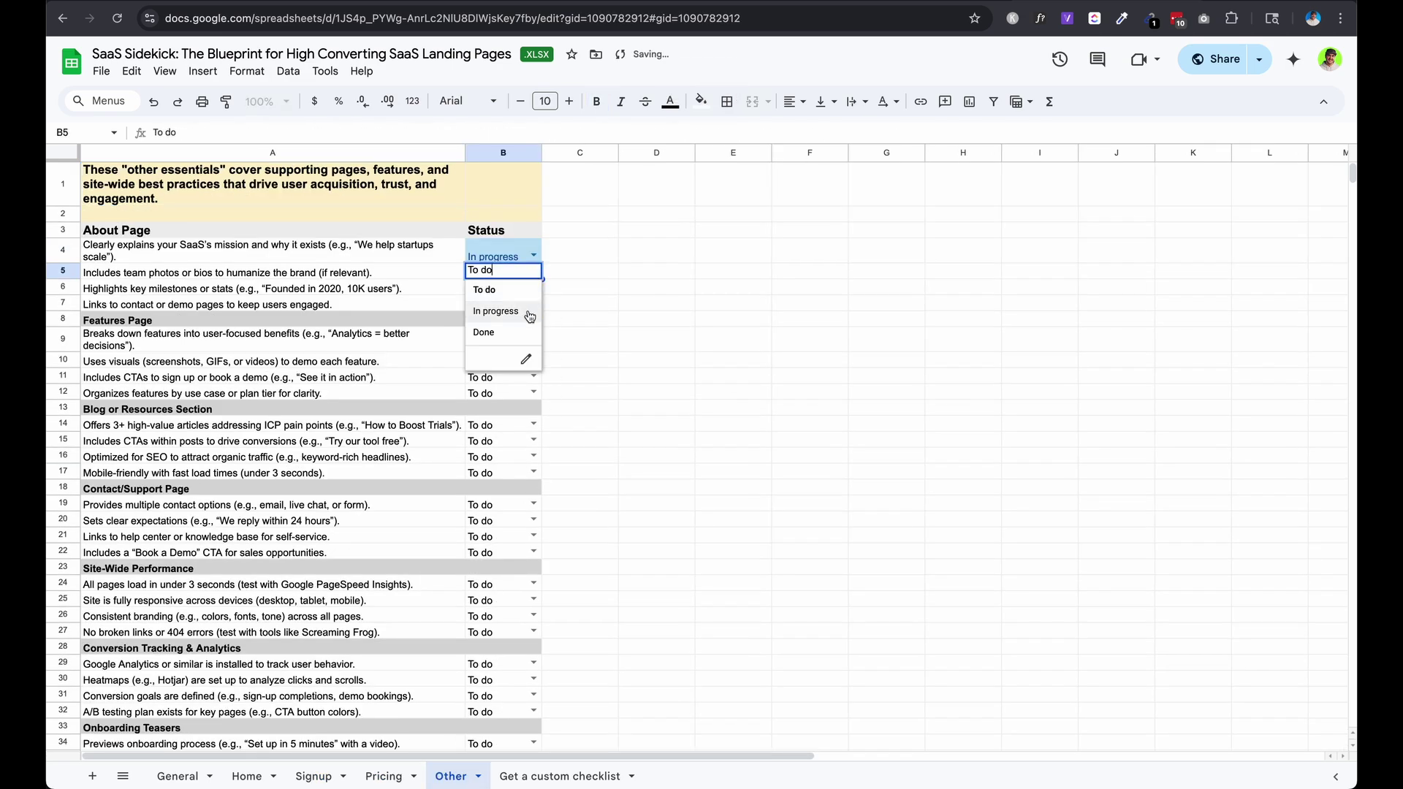
{"action": "left_click", "coordinate": [528, 311]}
{"action": "left_click", "coordinate": [534, 289]}
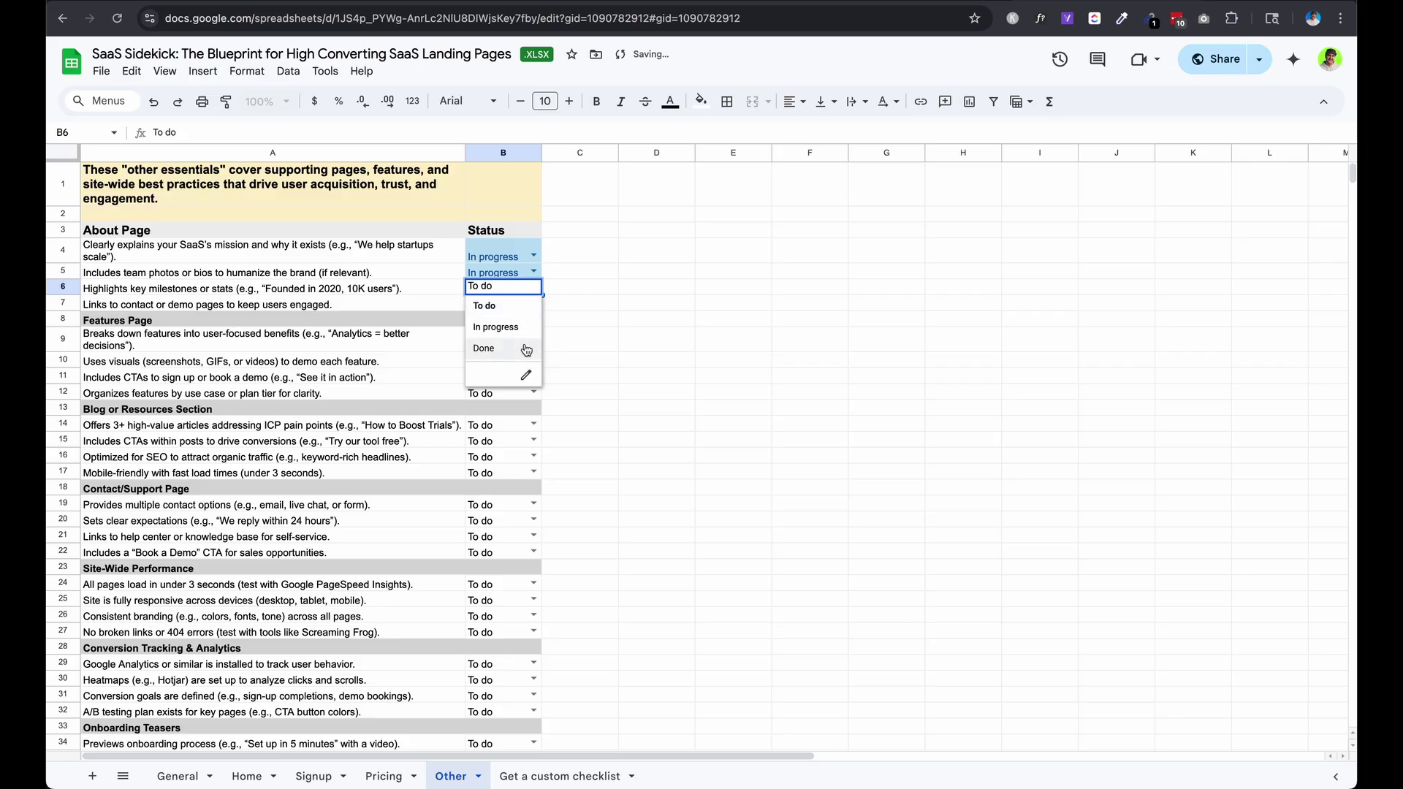